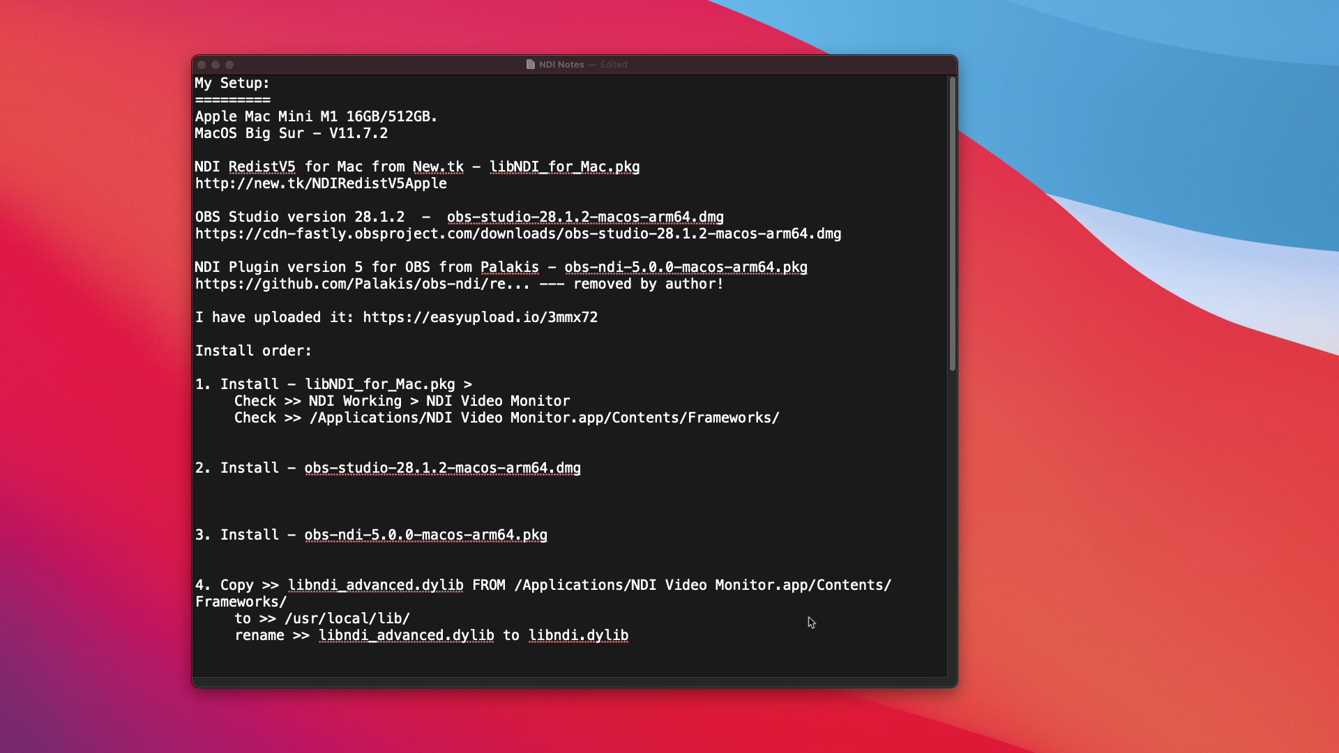
# Step: Highlight the Mac Mini specs, the NDIRedistV5Apple link, the OBS Studio installer name and its download URL
pyautogui.click(437, 117)
pyautogui.moveTo(438, 117); pyautogui.dragTo(193, 122)
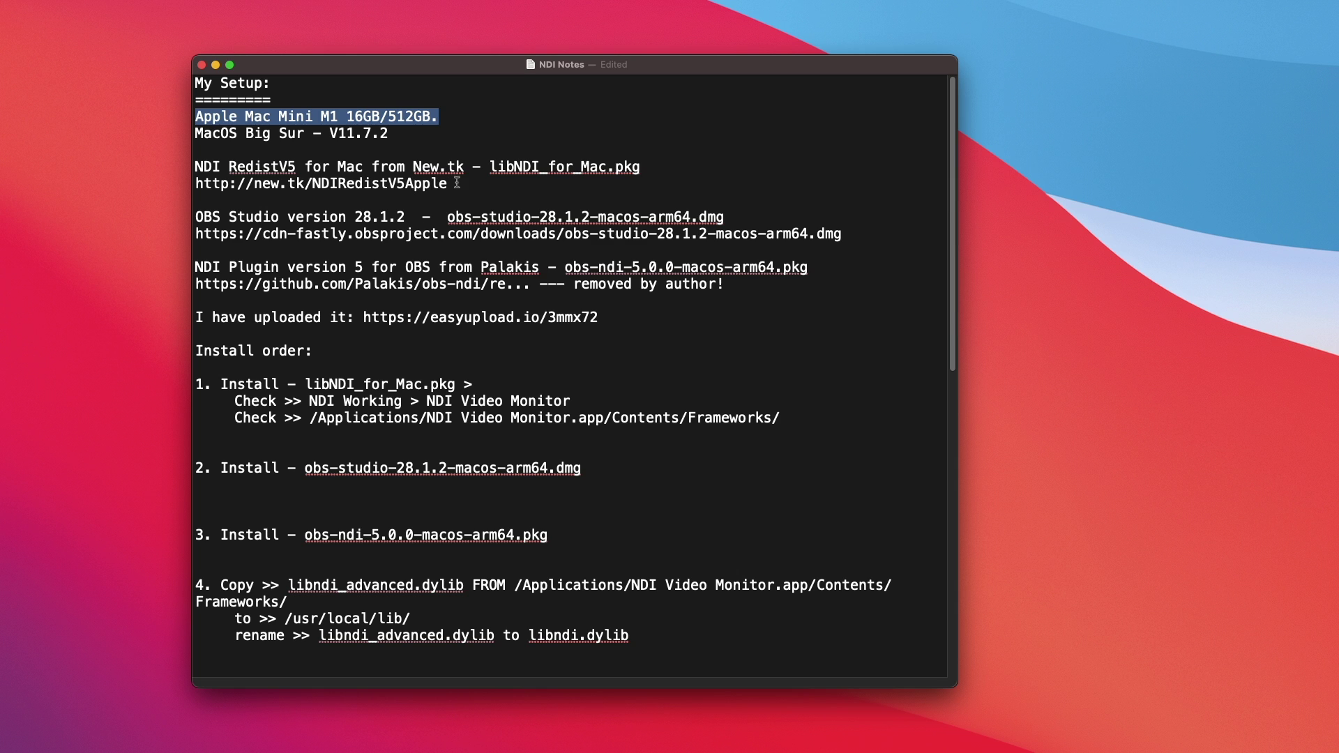
pyautogui.moveTo(457, 183); pyautogui.dragTo(193, 185)
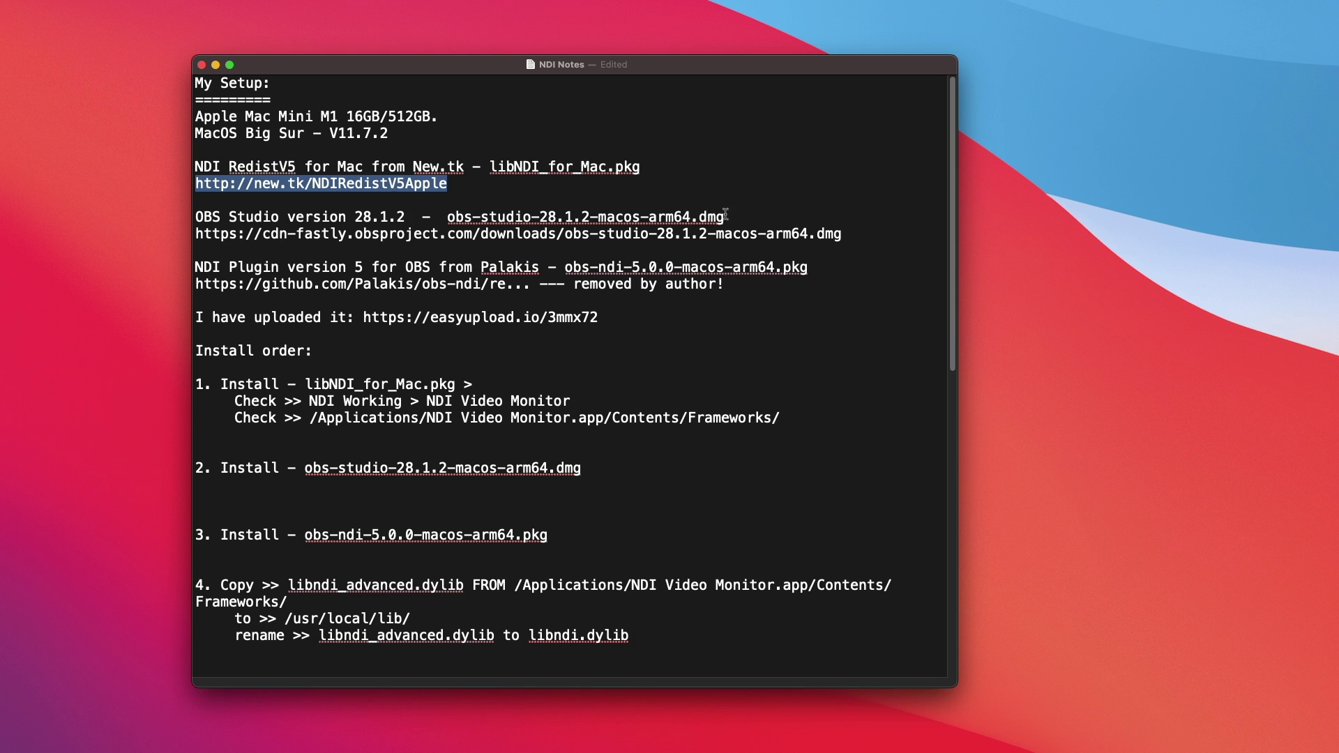
pyautogui.moveTo(725, 217); pyautogui.dragTo(448, 218)
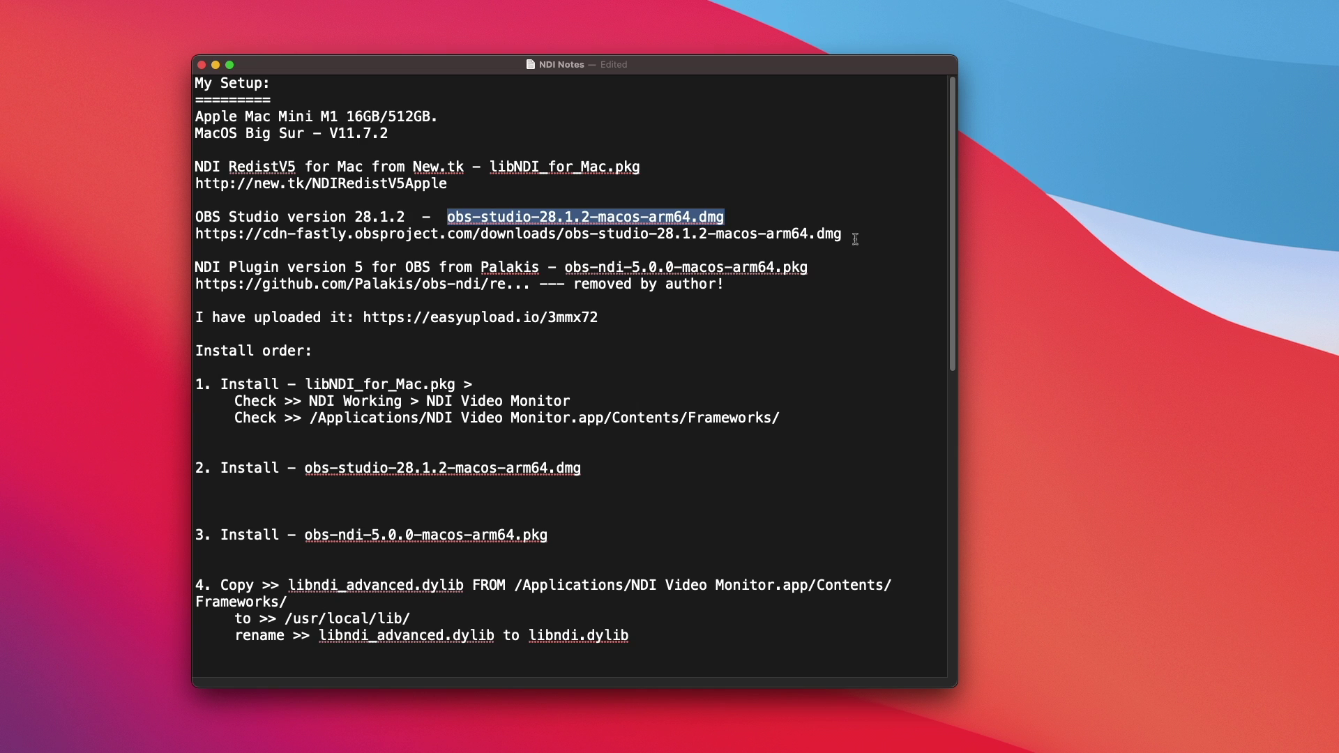
pyautogui.moveTo(854, 242); pyautogui.dragTo(190, 232)
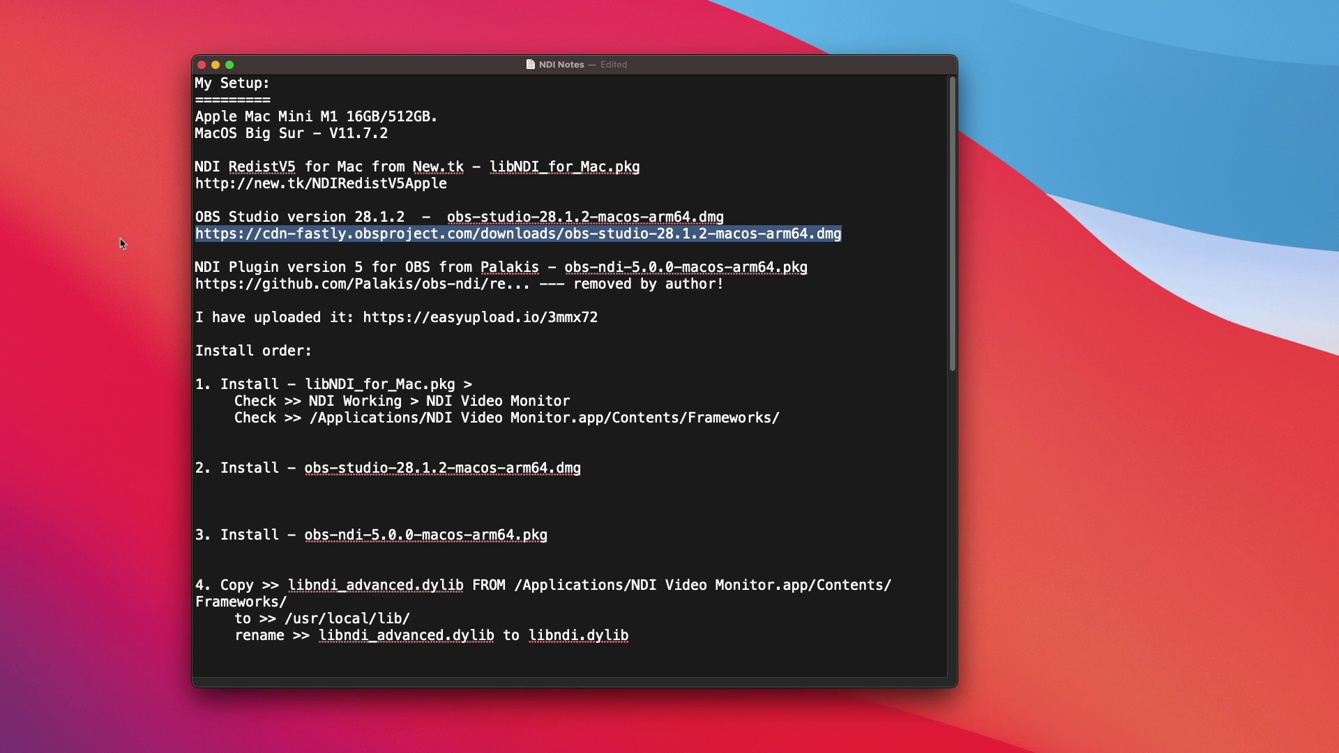
# Step: Highlight the obs-ndi-5.0.0-macos-arm64.pkg plugin name and its easyupload download link
pyautogui.click(604, 326)
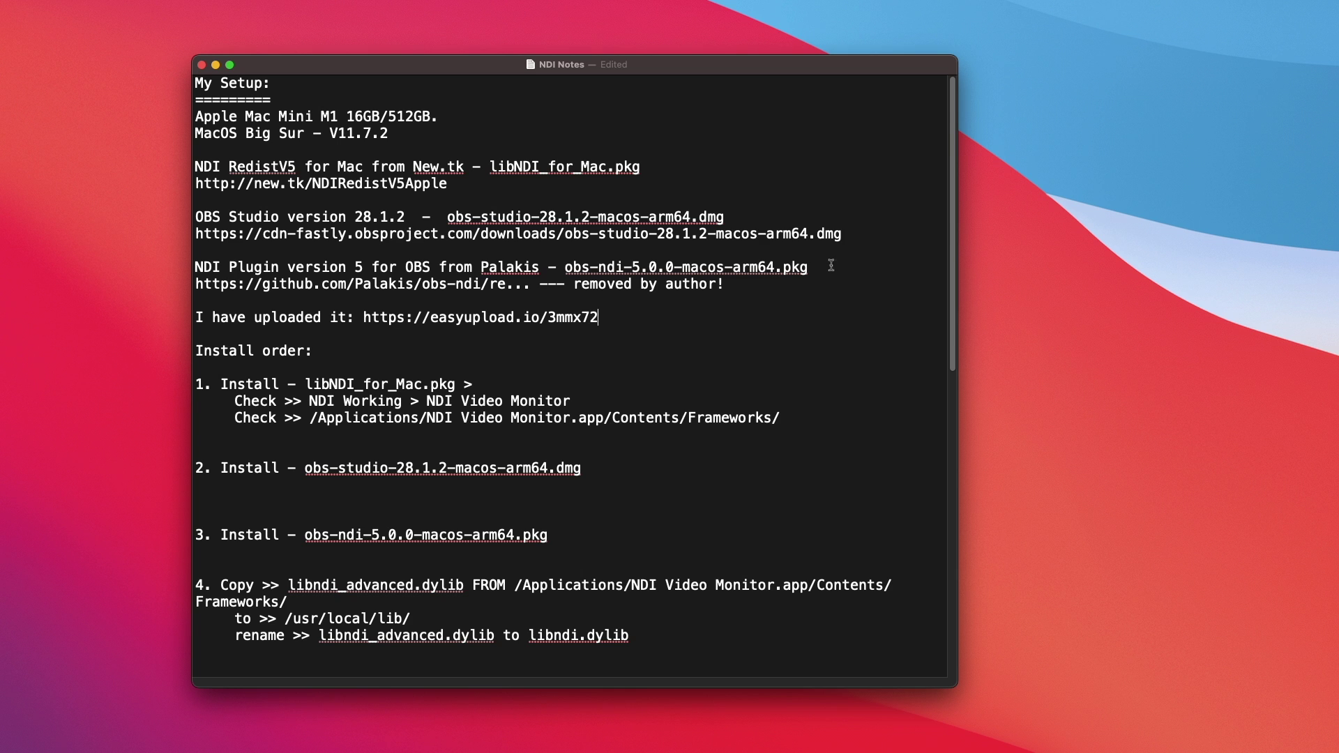
pyautogui.moveTo(810, 268); pyautogui.dragTo(567, 262)
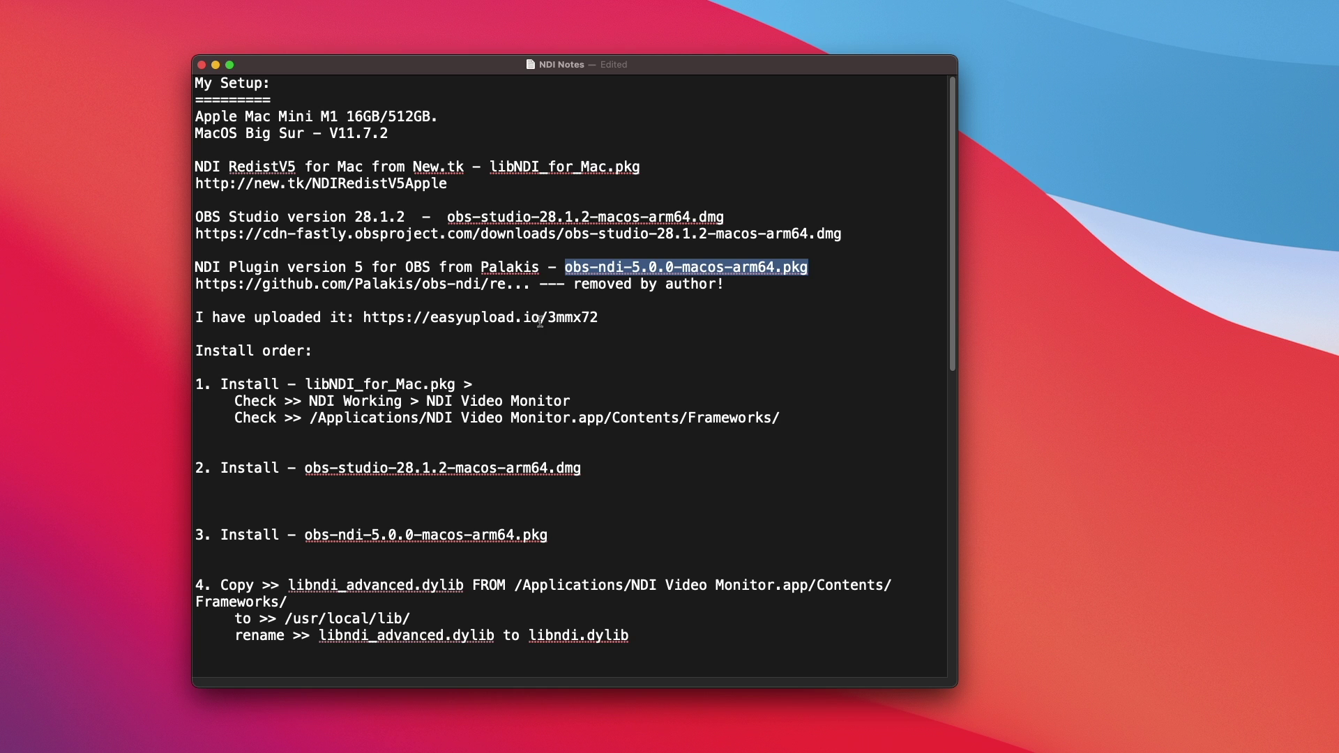
pyautogui.moveTo(604, 317); pyautogui.dragTo(365, 317)
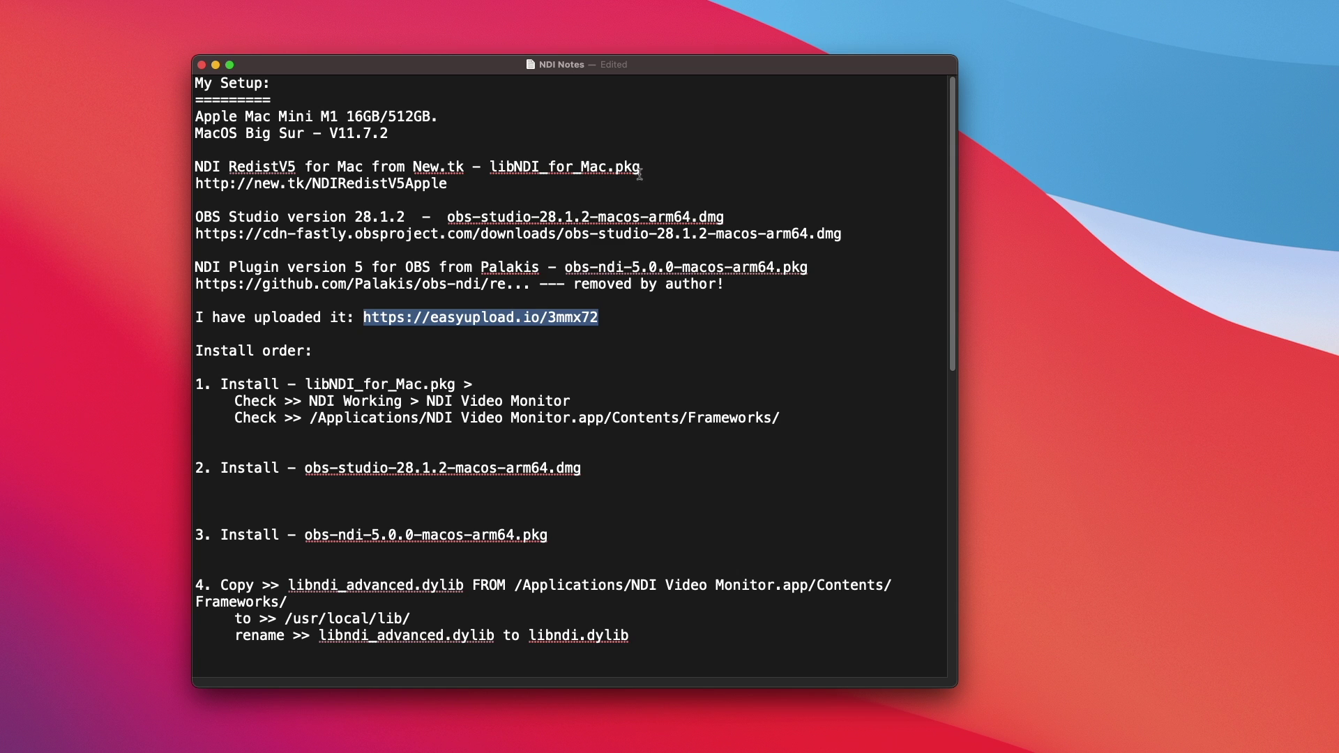
# Step: Highlight libNDI_for_Mac.pkg, obs-studio-28.1.2-macos-arm64.dmg, then the obs-ndi package name in turn
pyautogui.moveTo(652, 171); pyautogui.dragTo(489, 171)
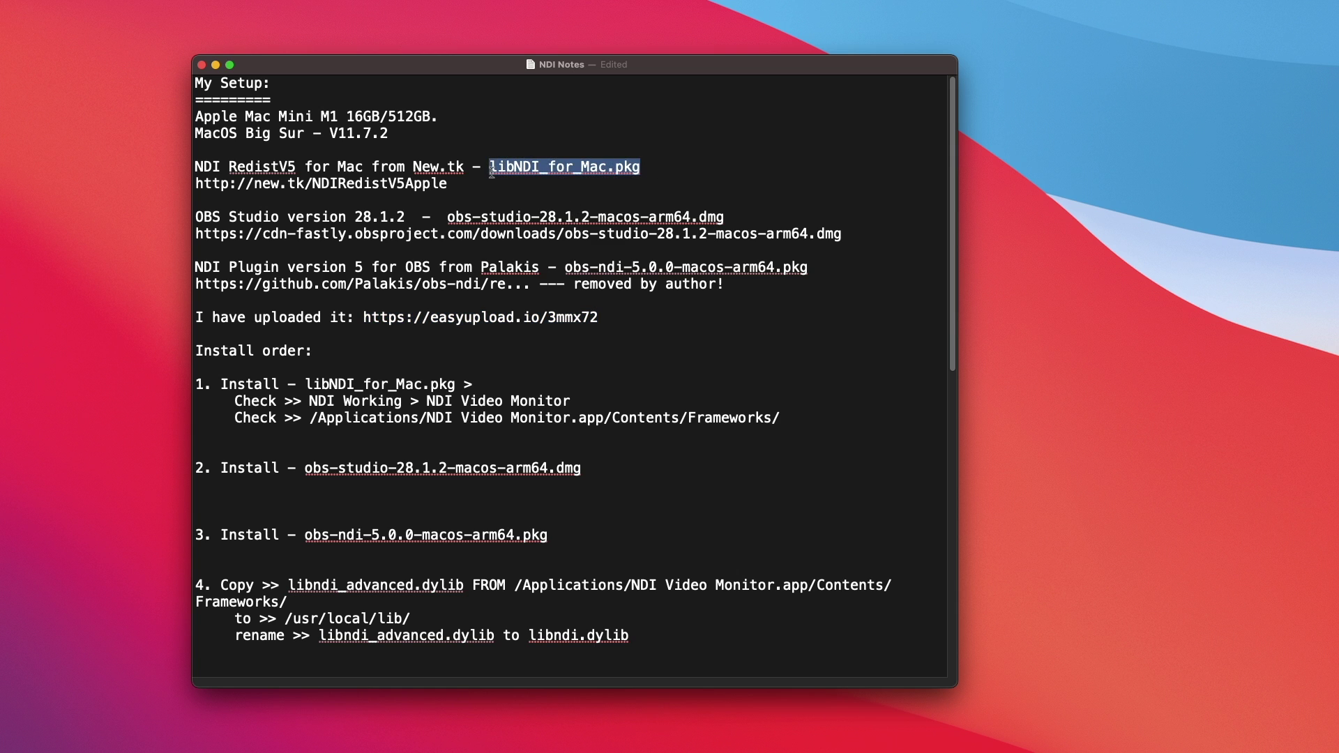
pyautogui.click(742, 212)
pyautogui.moveTo(708, 212); pyautogui.dragTo(454, 214)
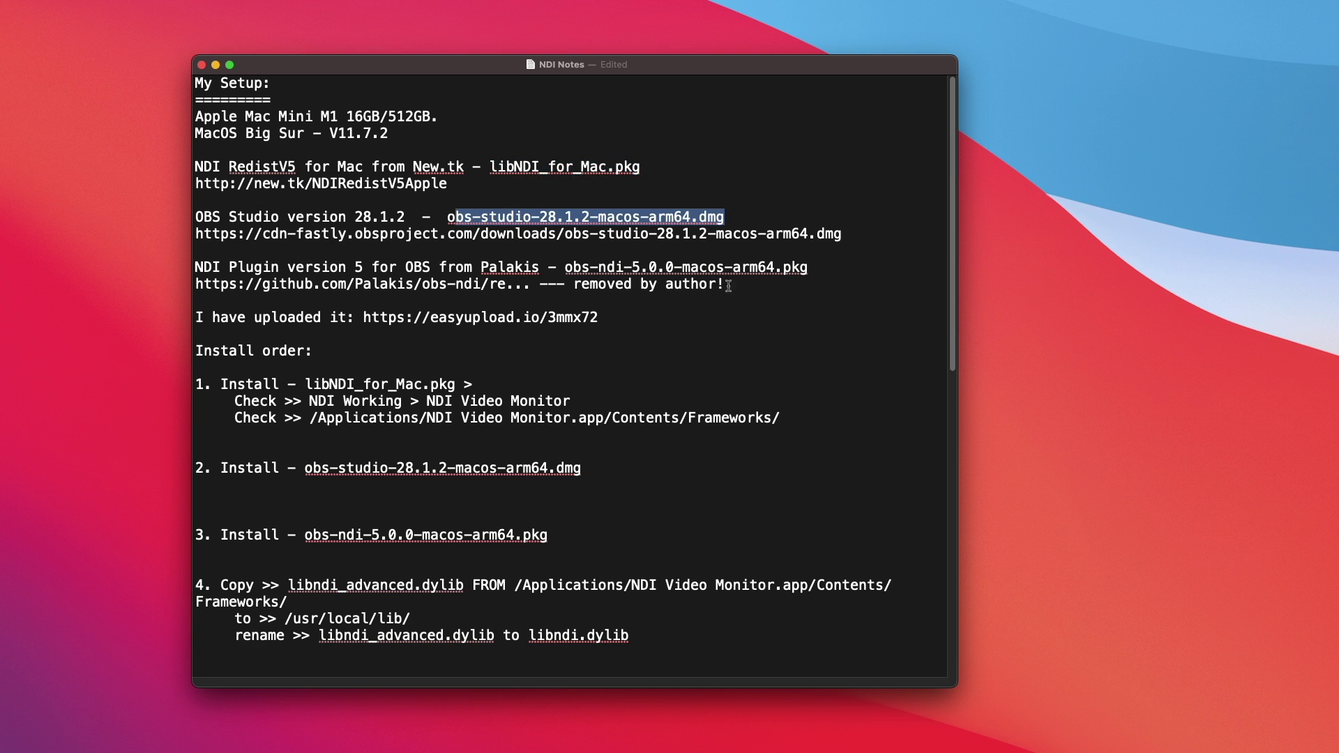
pyautogui.moveTo(816, 269); pyautogui.dragTo(565, 265)
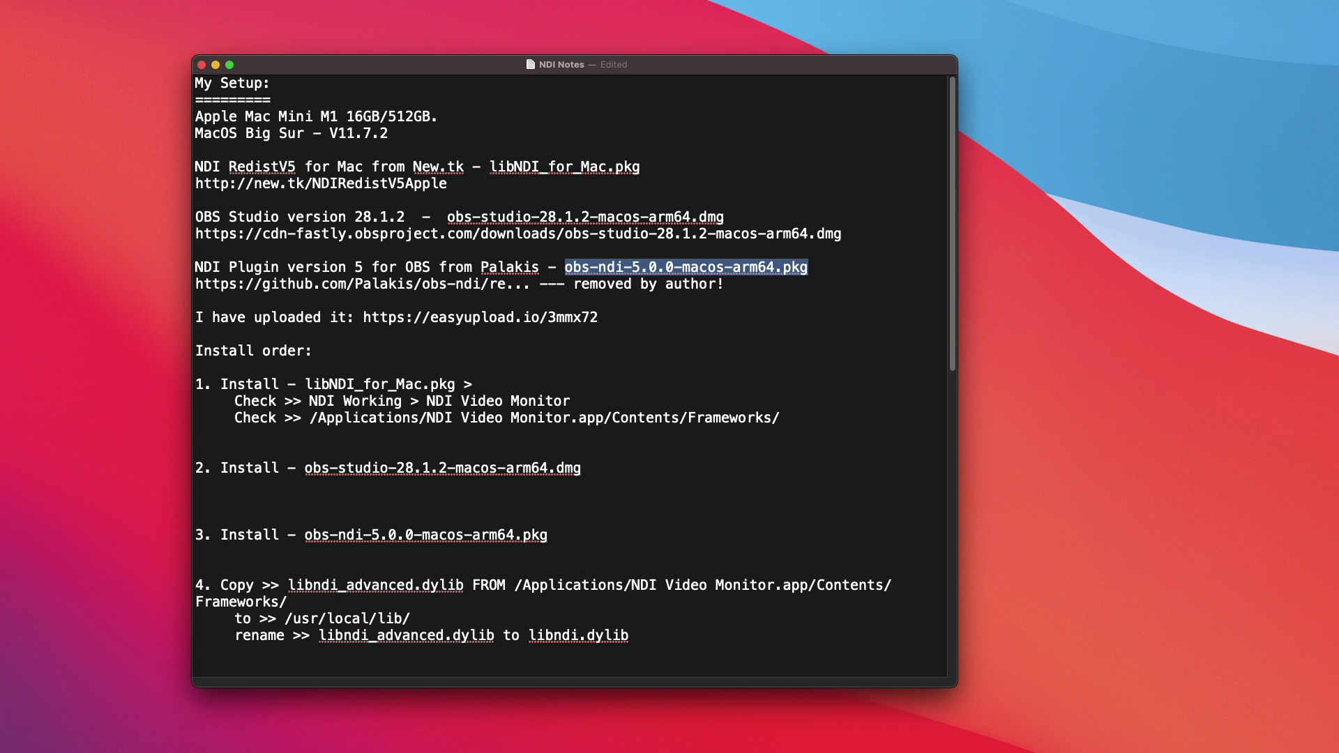
# Step: Show the OBS28-ARM installer folder, select the OBS Studio disk image, and move the notes window left beside it
pyautogui.click(970, 739)
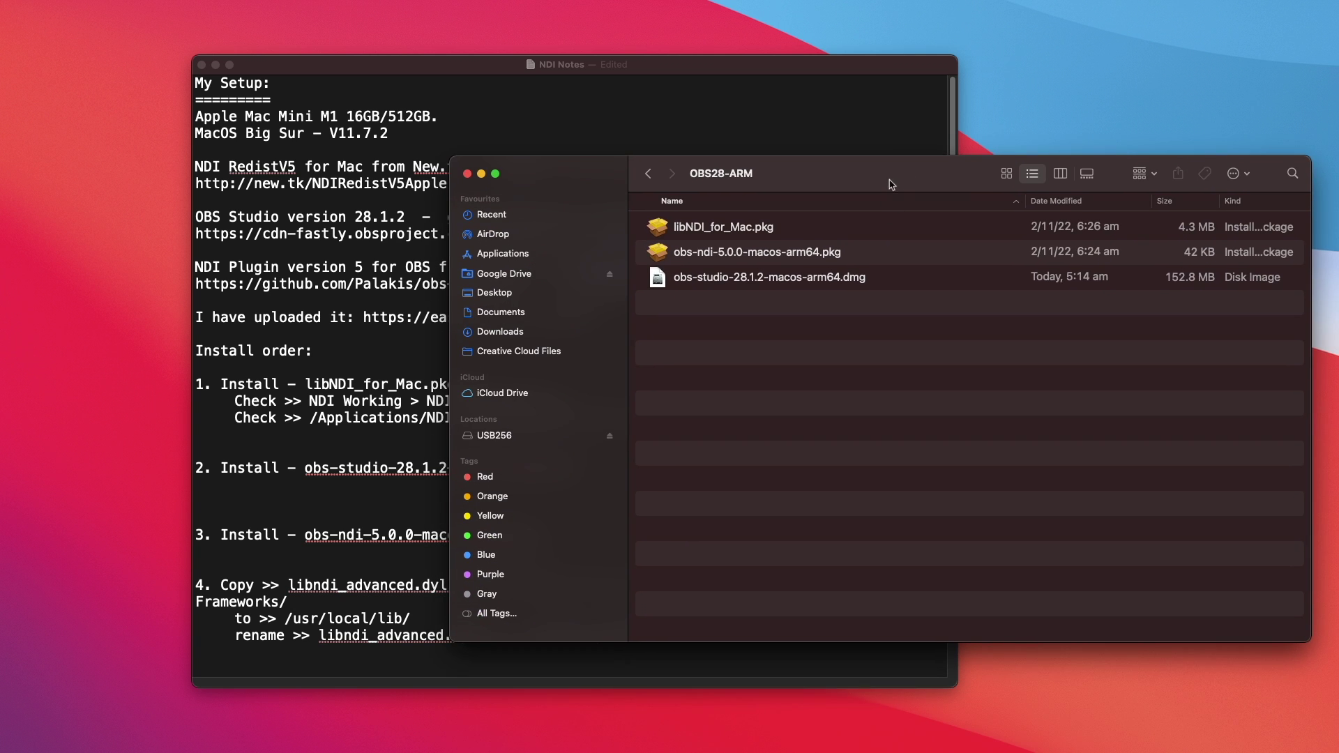
pyautogui.moveTo(889, 185); pyautogui.dragTo(899, 209)
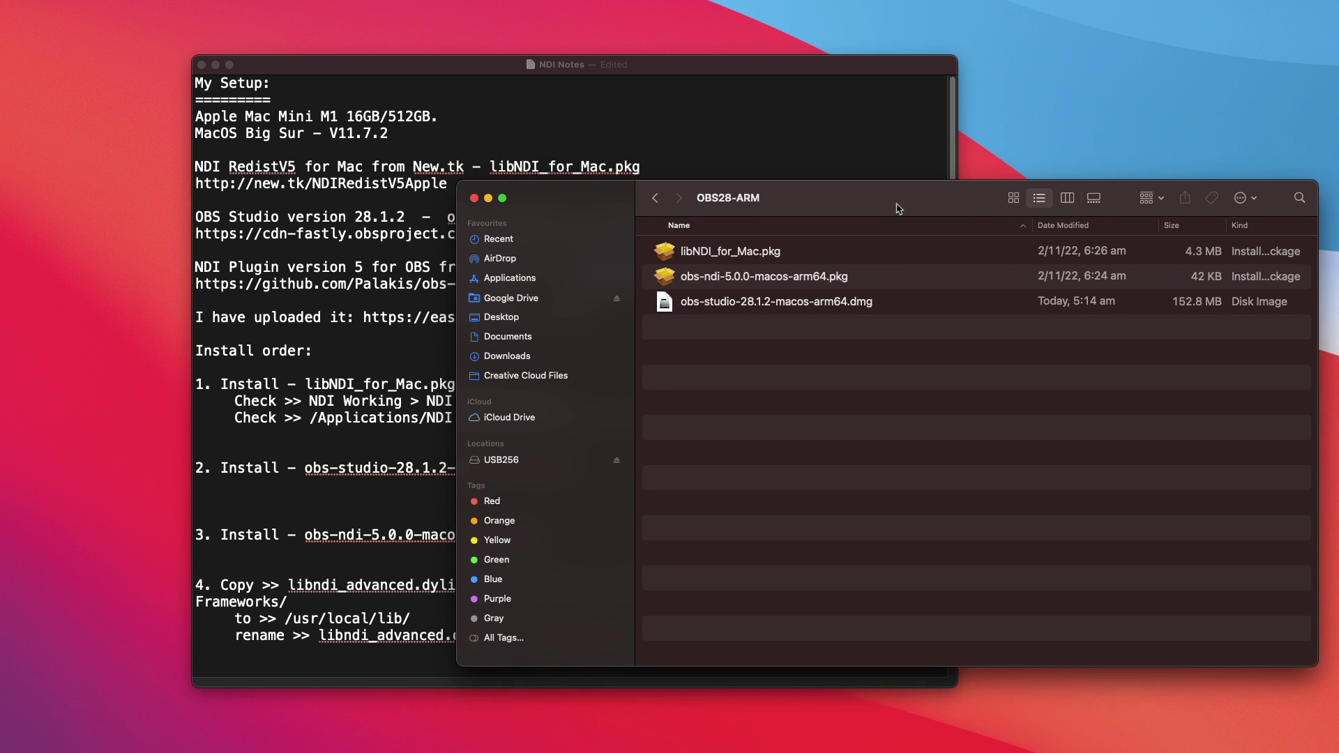
pyautogui.click(827, 301)
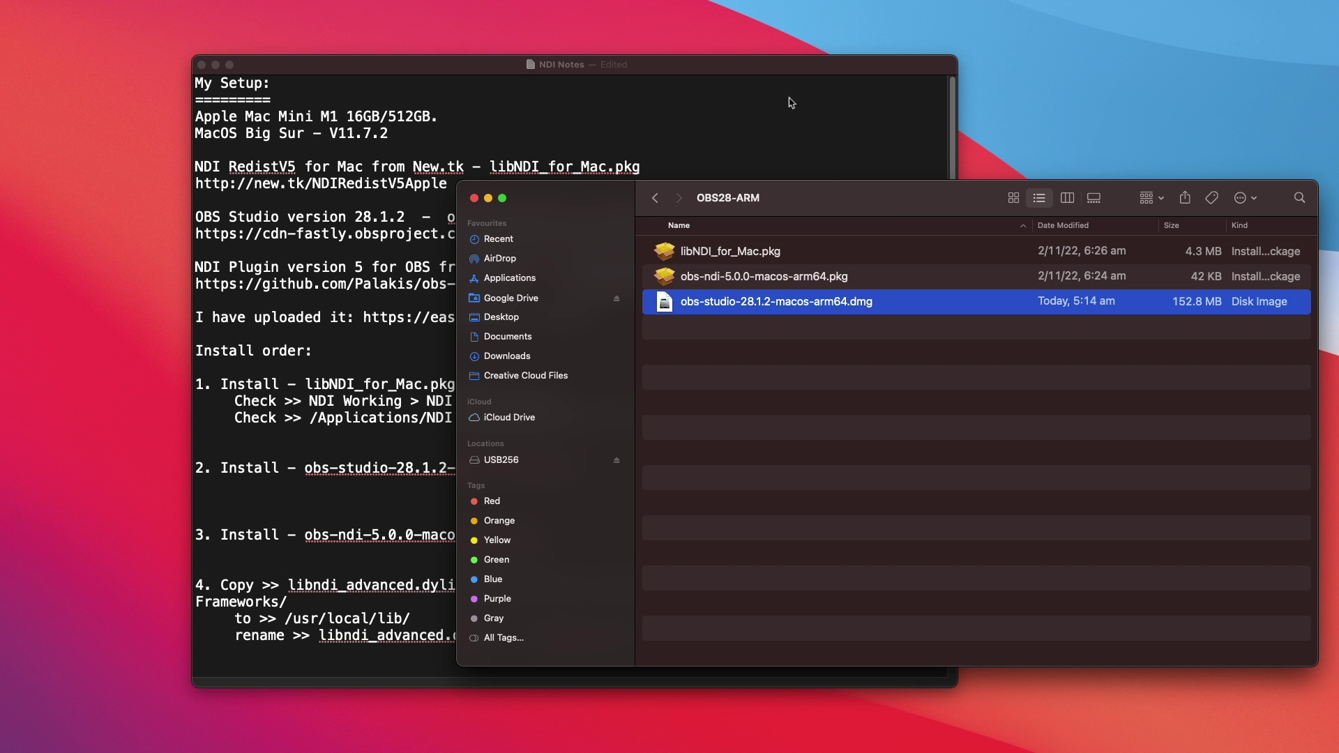
pyautogui.click(753, 72)
pyautogui.moveTo(751, 73); pyautogui.dragTo(579, 78)
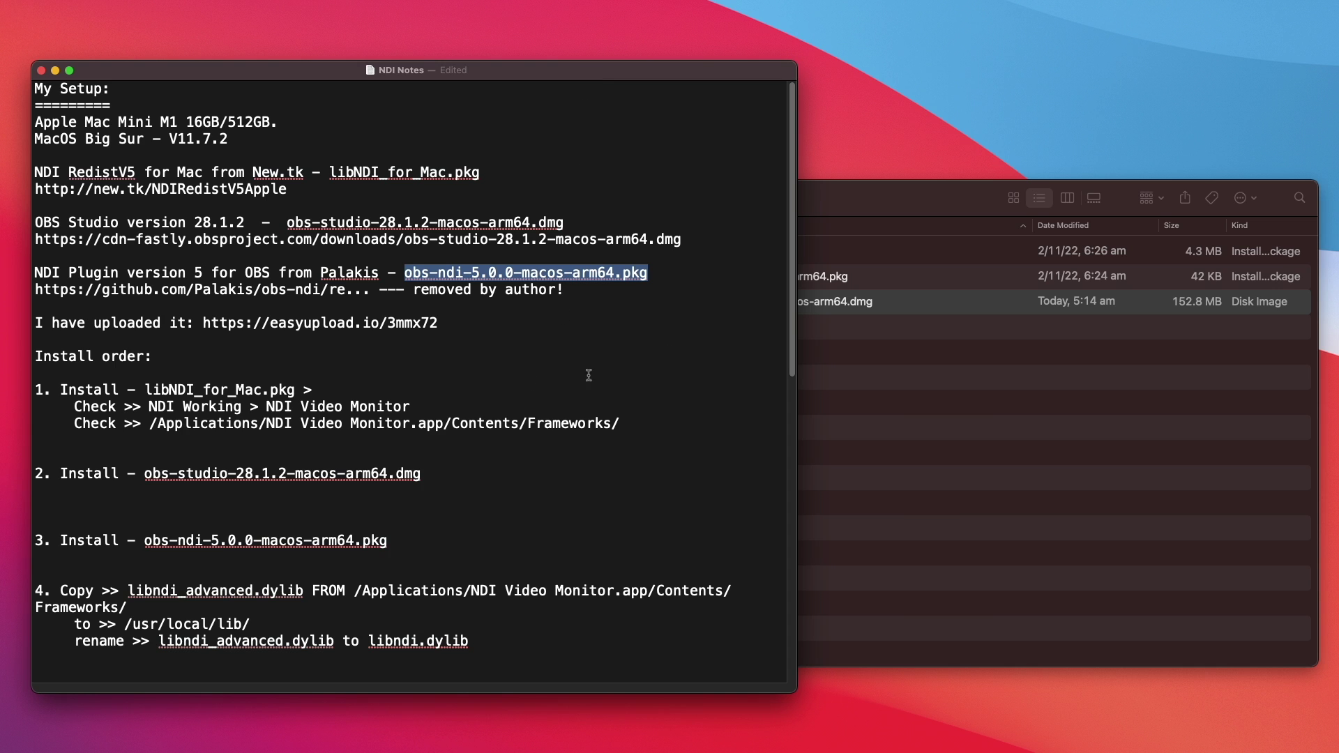
# Step: Select libNDI_for_Mac.pkg in Finder and highlight the matching package in install step 1
pyautogui.click(874, 209)
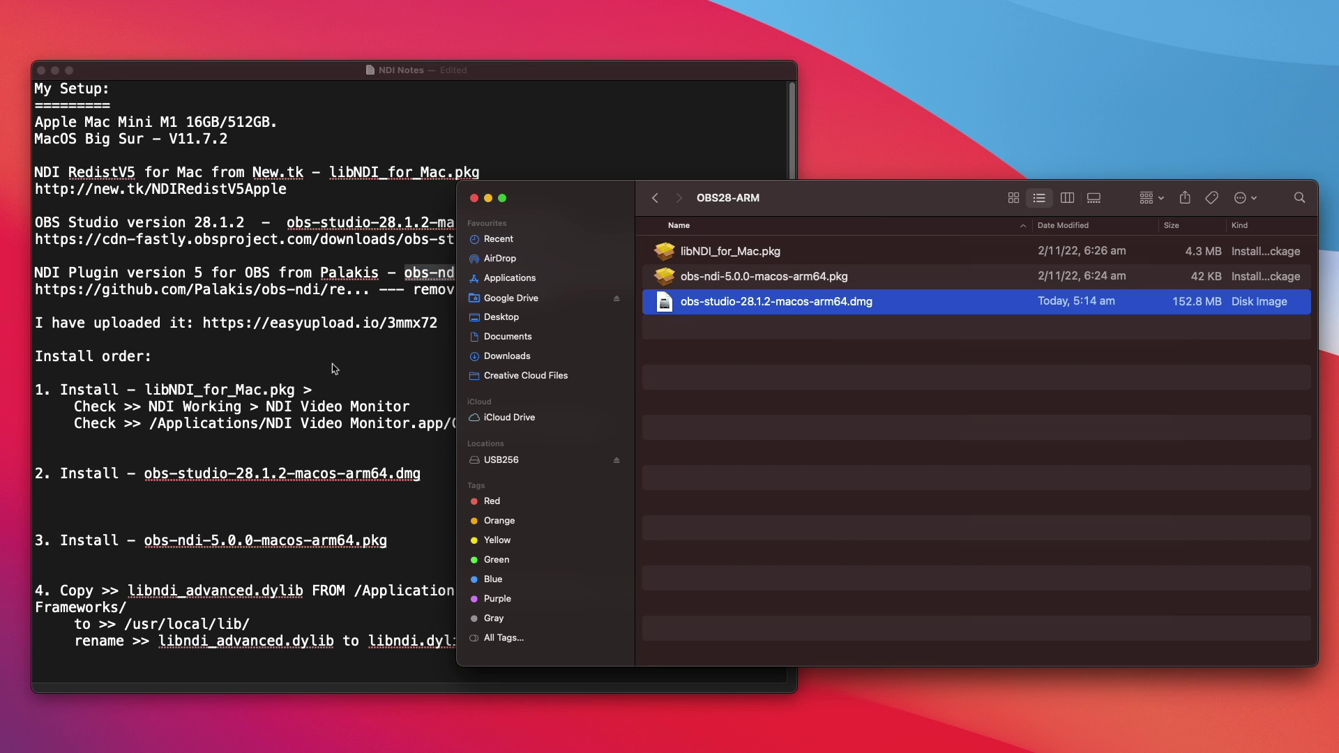
pyautogui.click(712, 257)
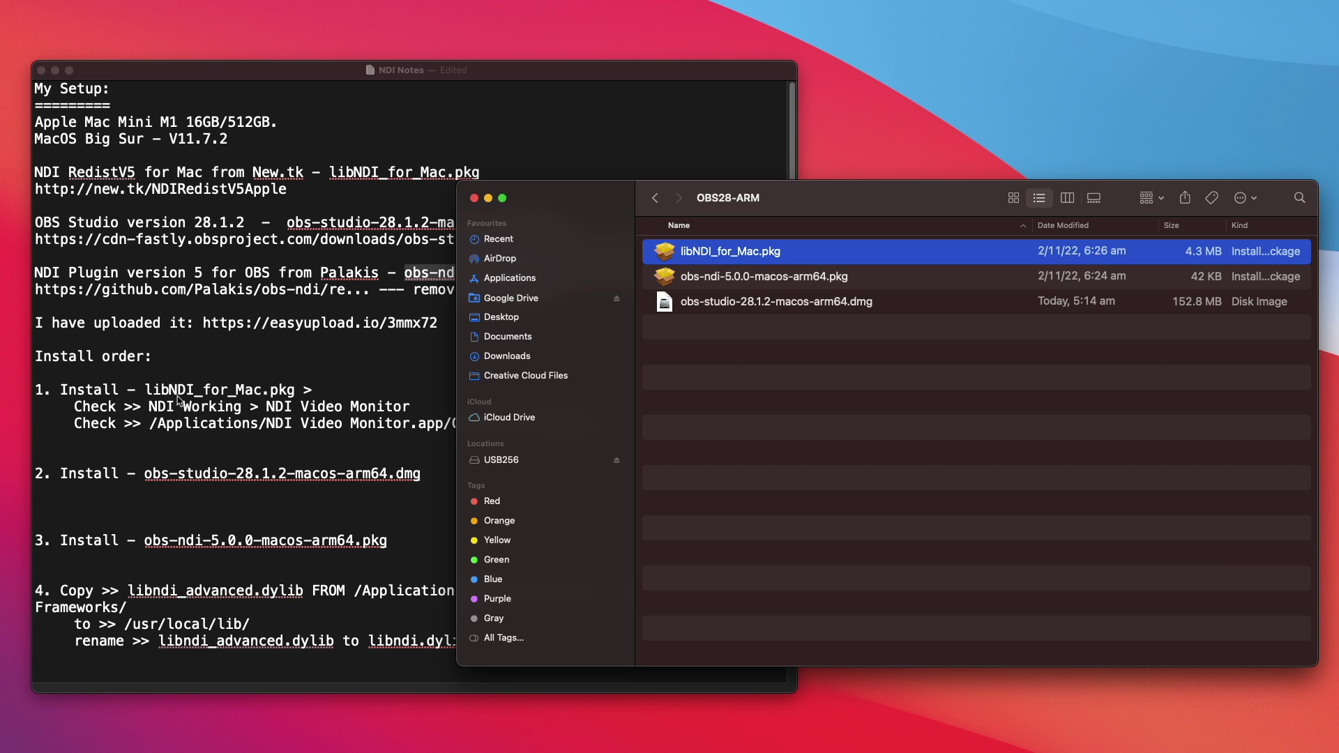
pyautogui.click(227, 400)
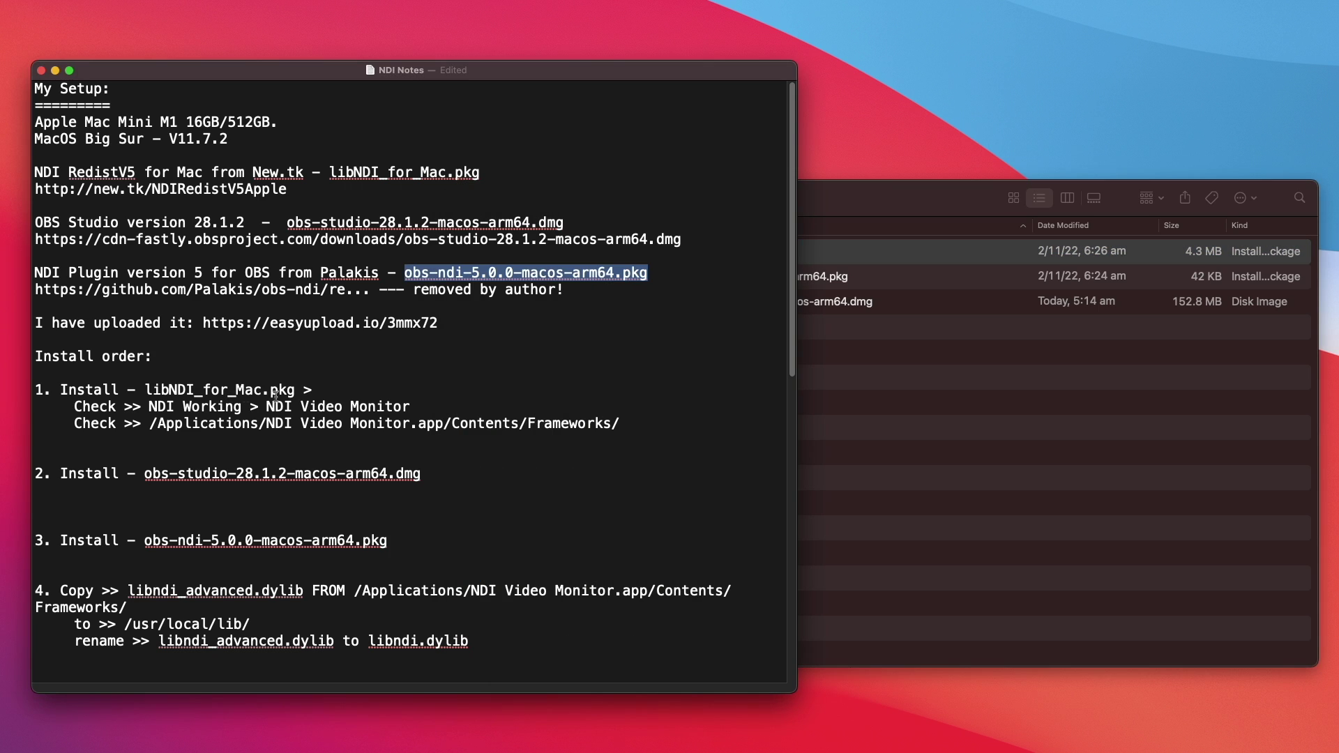
pyautogui.moveTo(312, 391); pyautogui.dragTo(144, 389)
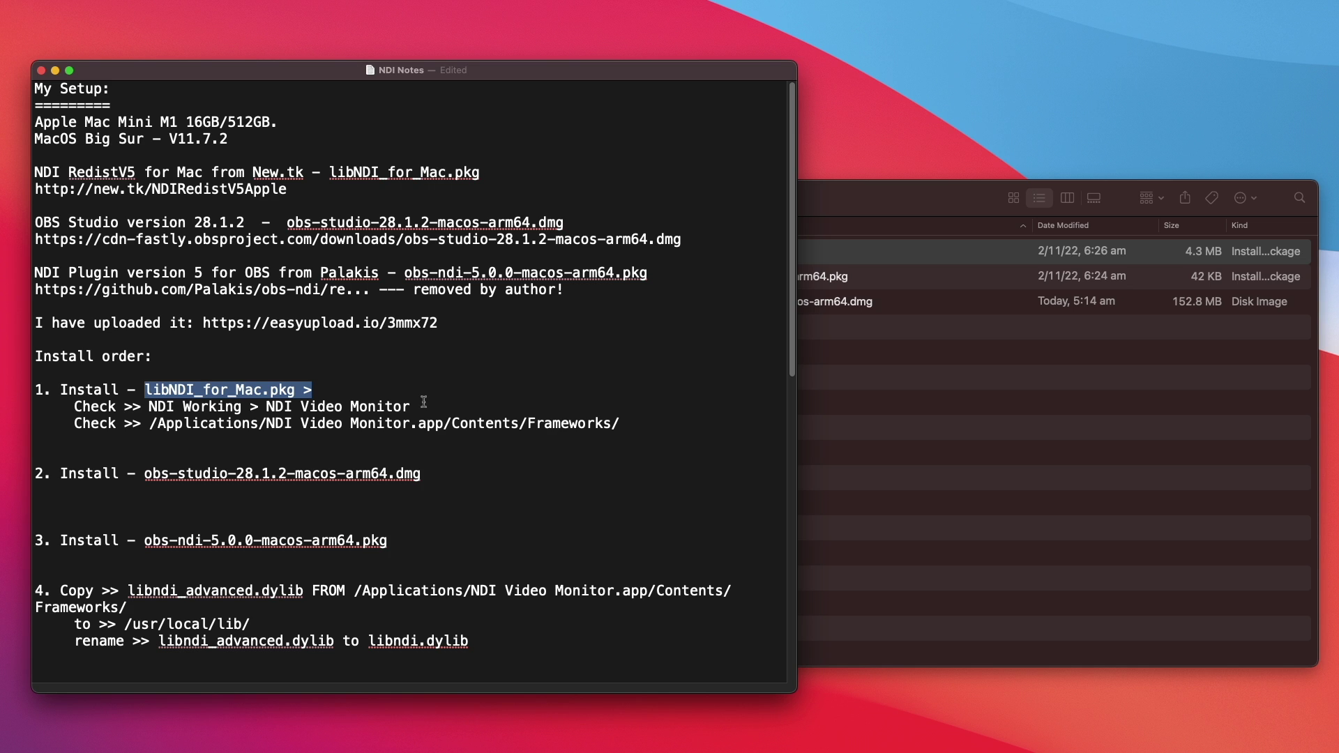
# Step: Highlight the 'NDI Working > NDI Video Monitor' check and switch to Finder to launch NDI Video Monitor
pyautogui.click(168, 405)
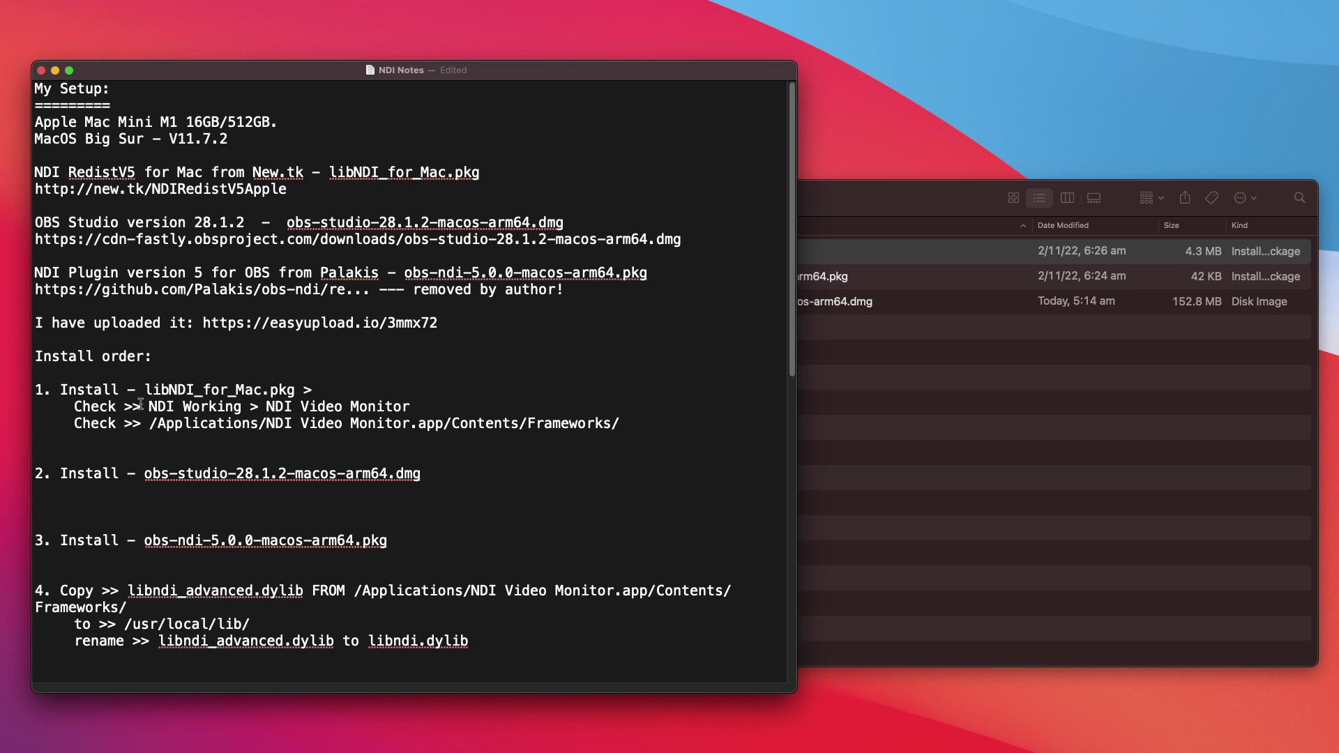
pyautogui.moveTo(142, 406); pyautogui.dragTo(415, 413)
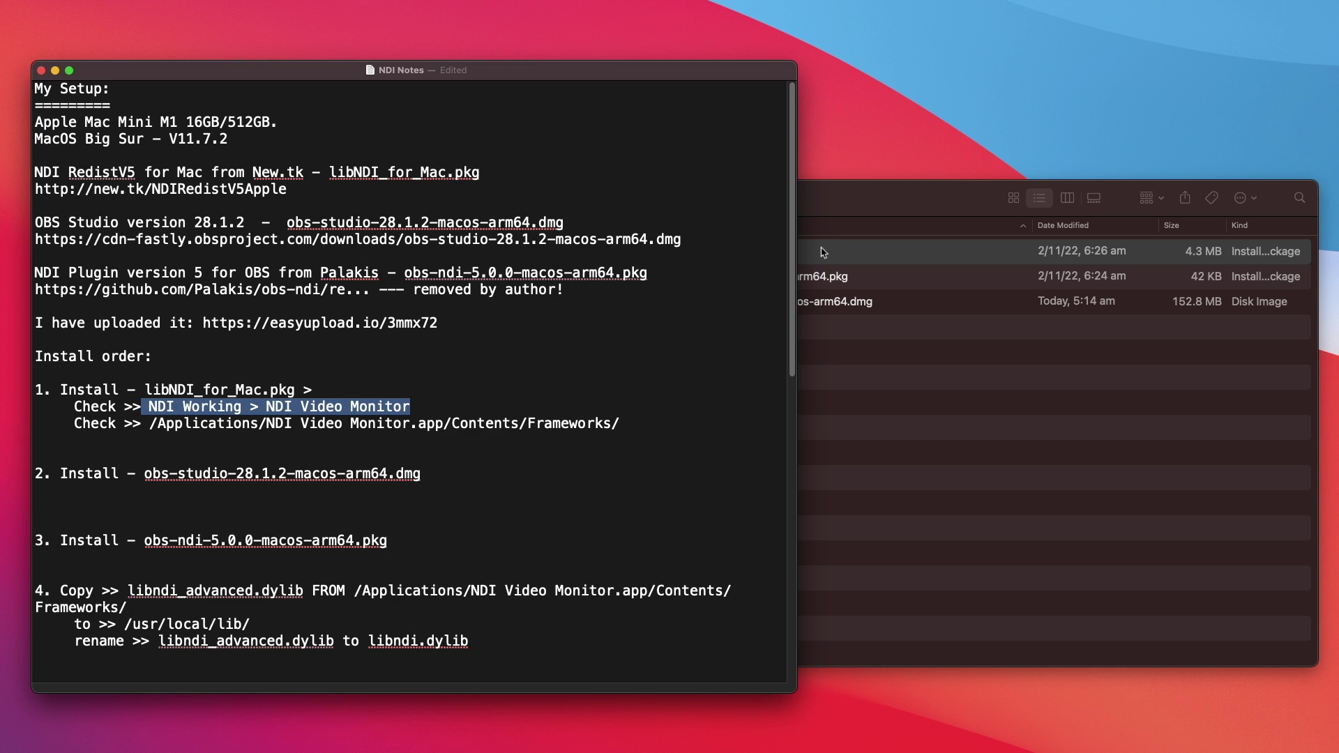
pyautogui.click(881, 136)
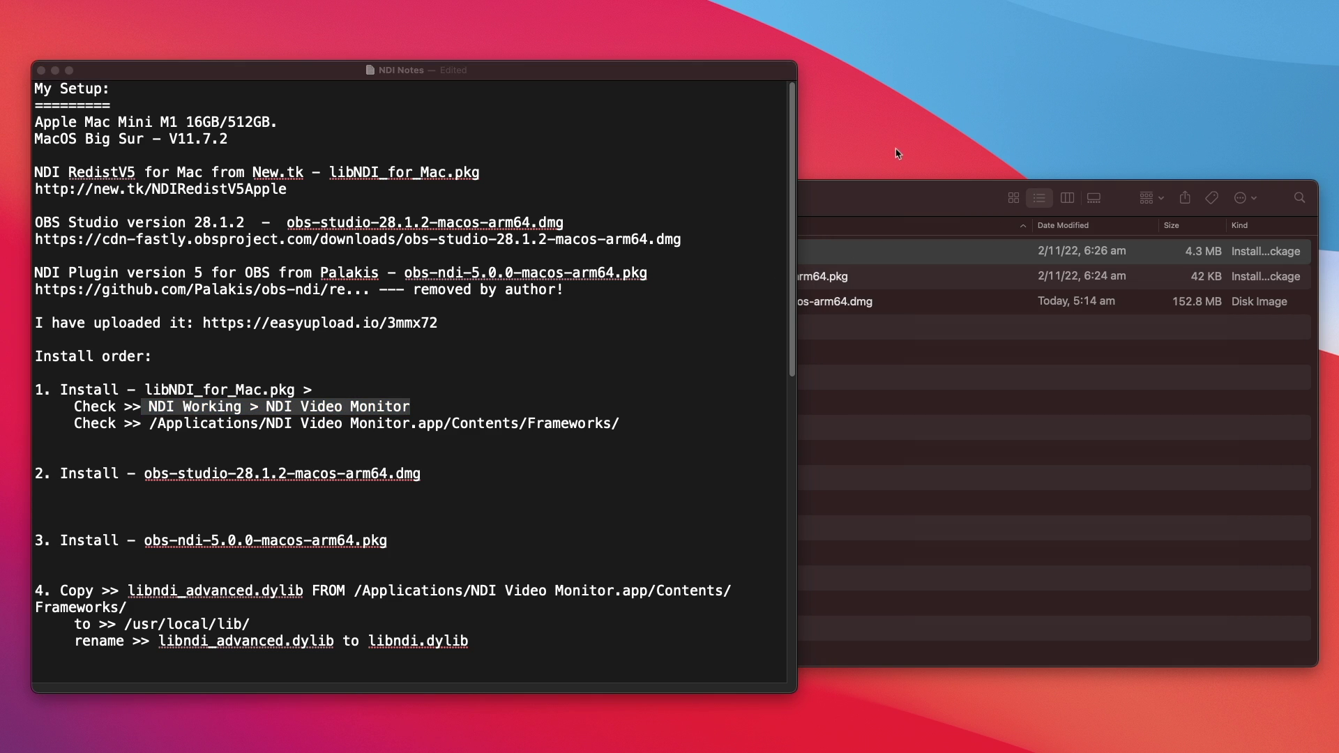
pyautogui.click(884, 189)
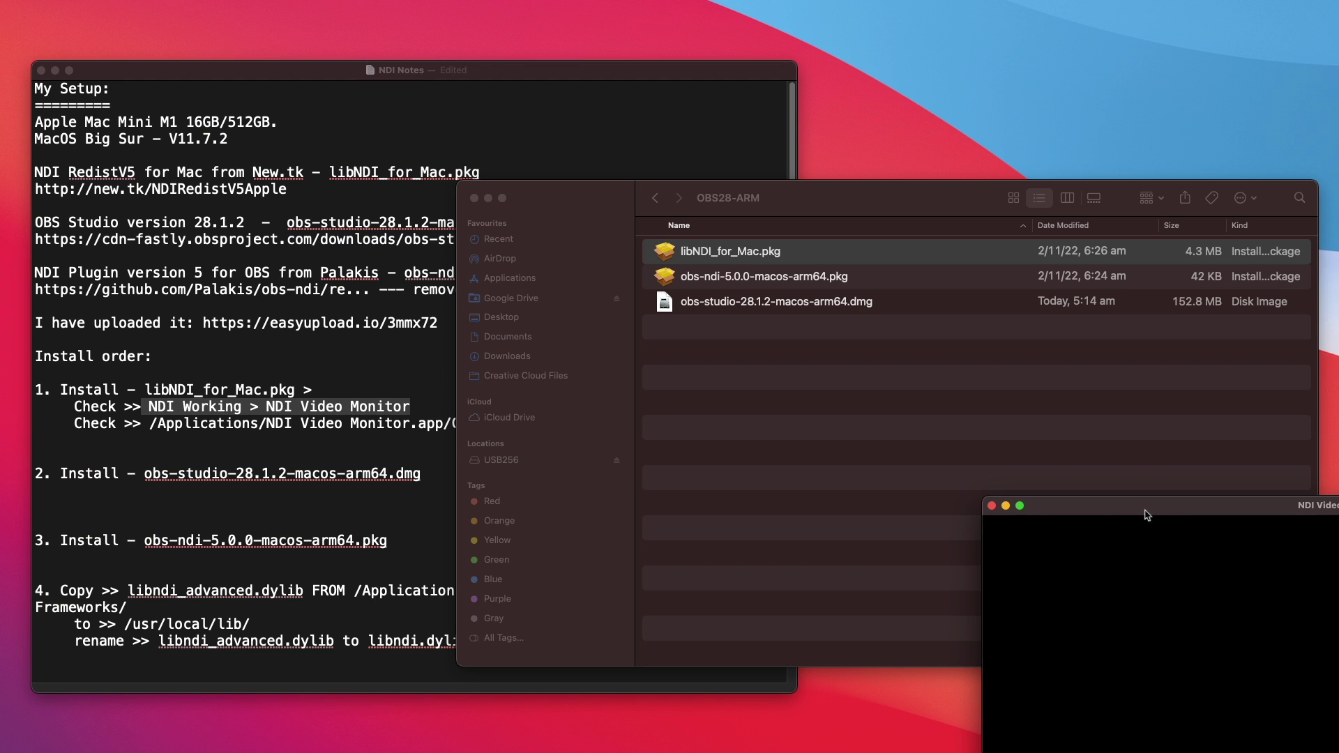
# Step: Centre the NDI Video Monitor window and show its list of NDI sources
pyautogui.moveTo(1147, 514); pyautogui.dragTo(564, 122)
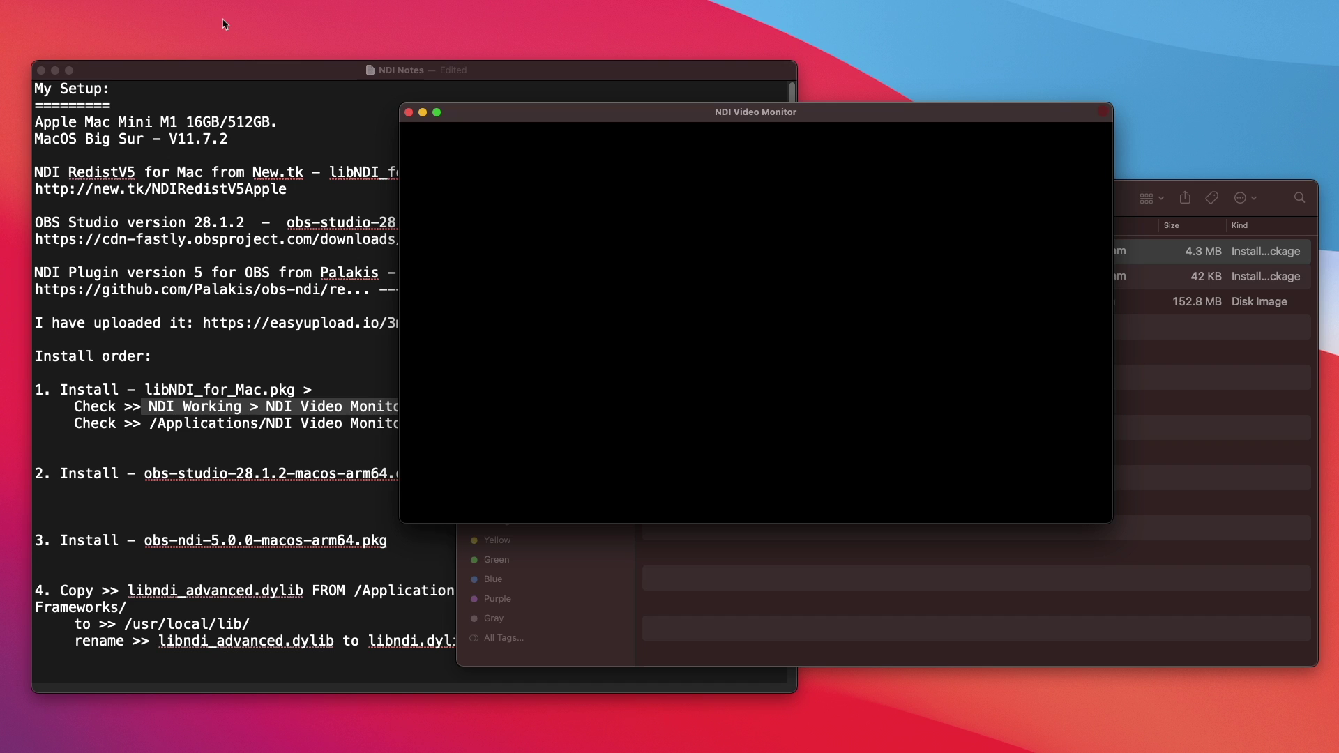
pyautogui.click(152, 0)
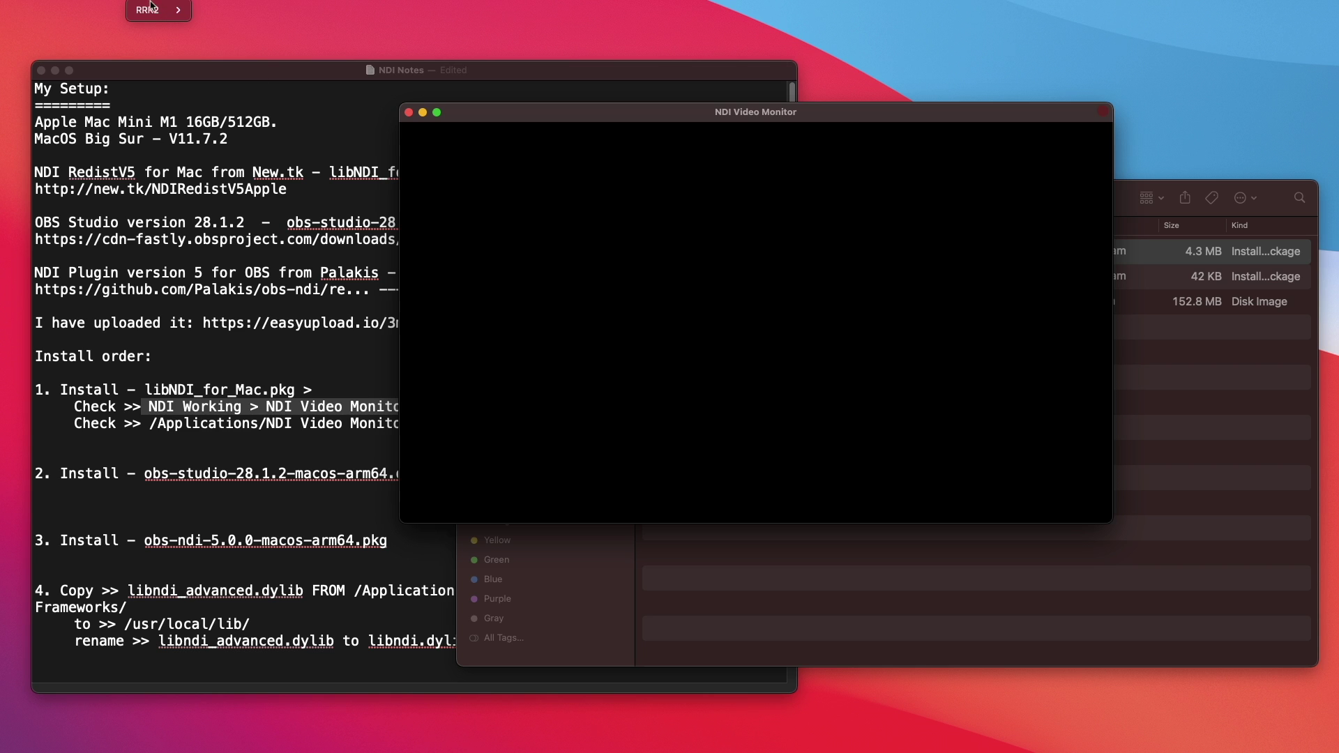
# Step: Select the RRR2 NDI HX Camera source and nudge the live feed window to the right
pyautogui.moveTo(155, 13)
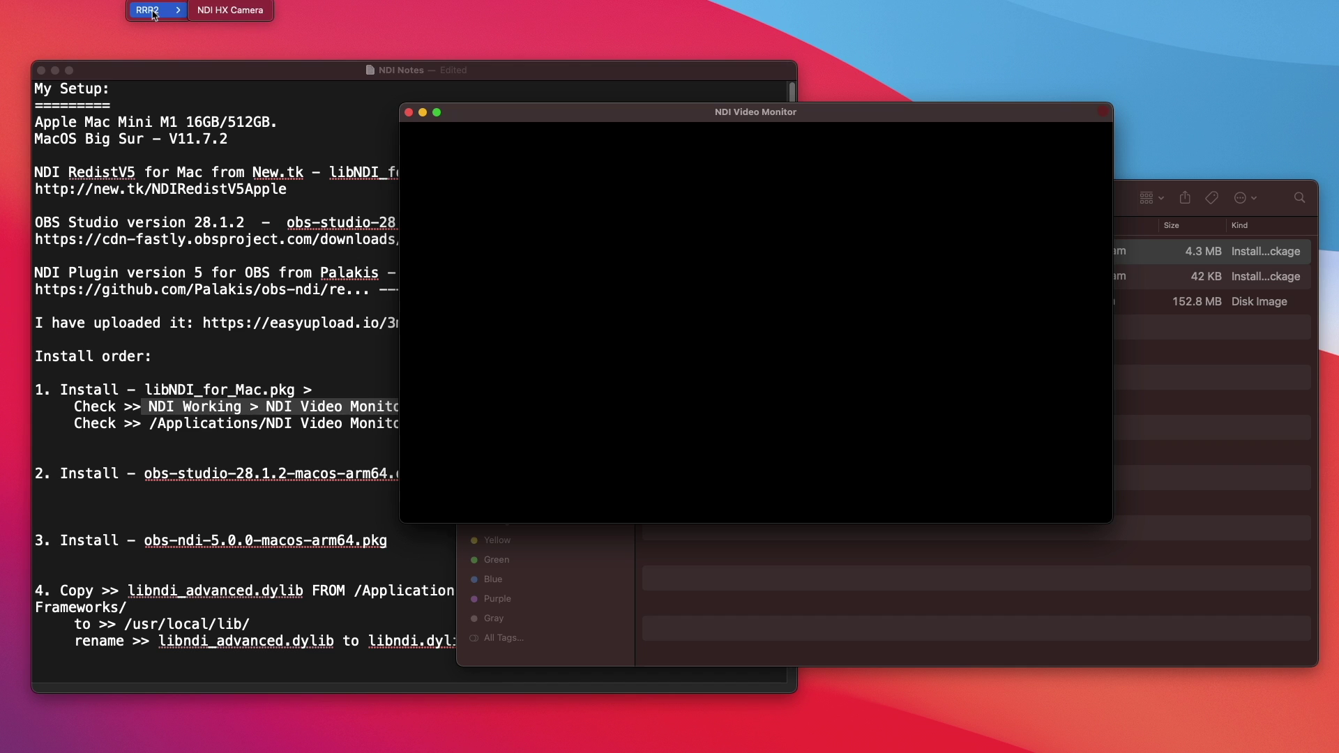
pyautogui.click(218, 9)
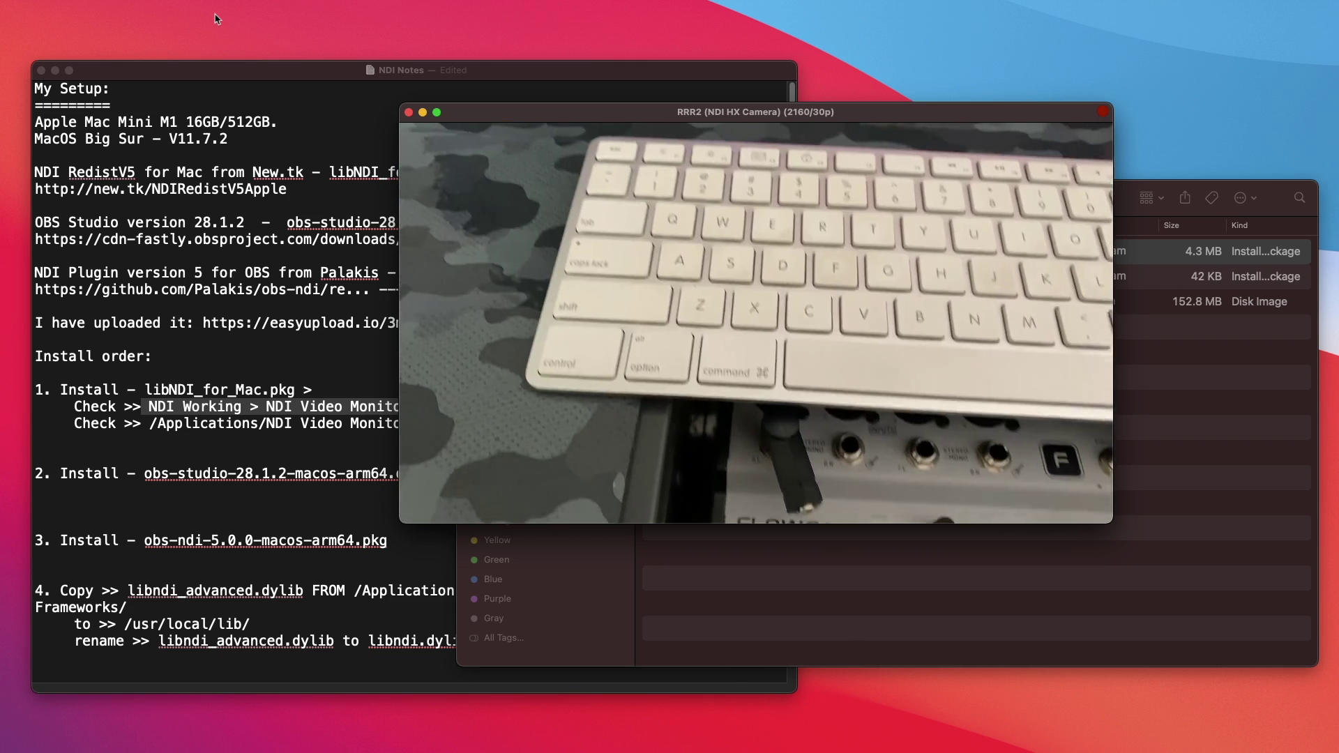
pyautogui.moveTo(856, 116); pyautogui.dragTo(904, 108)
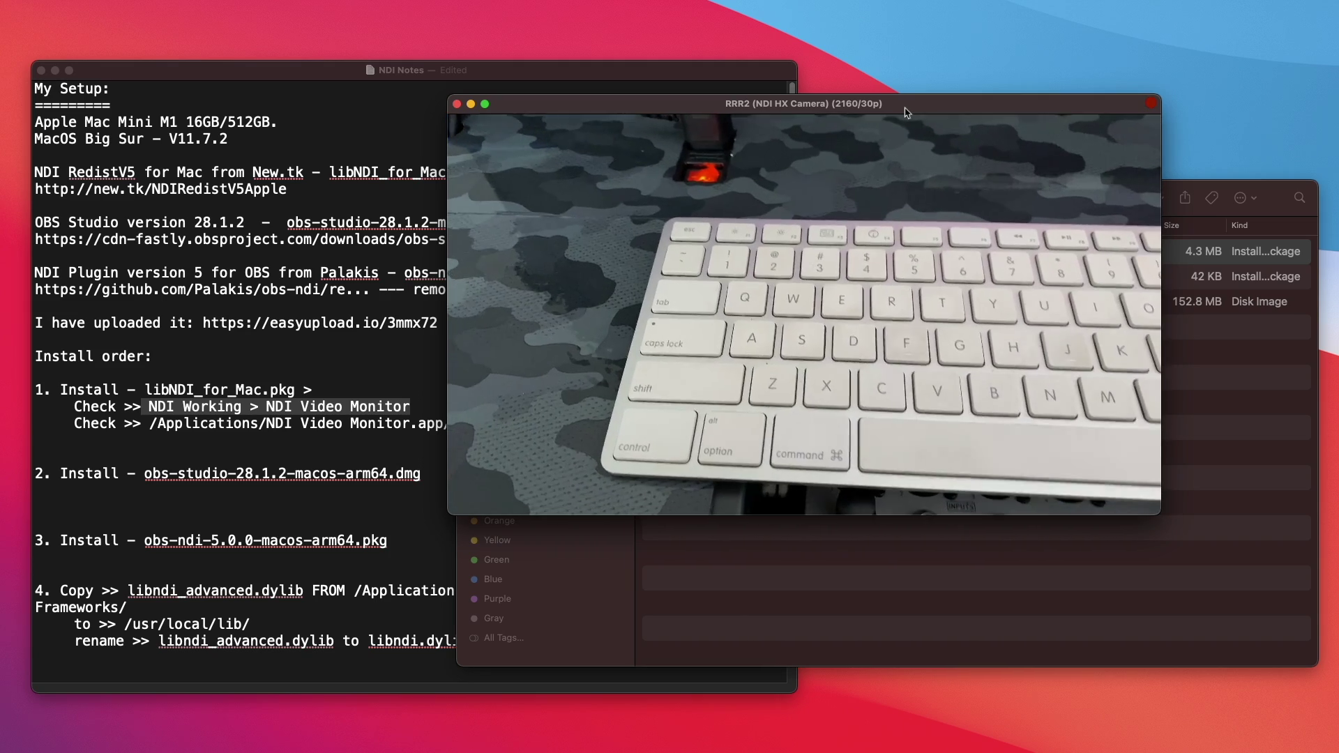
pyautogui.moveTo(909, 105); pyautogui.dragTo(952, 103)
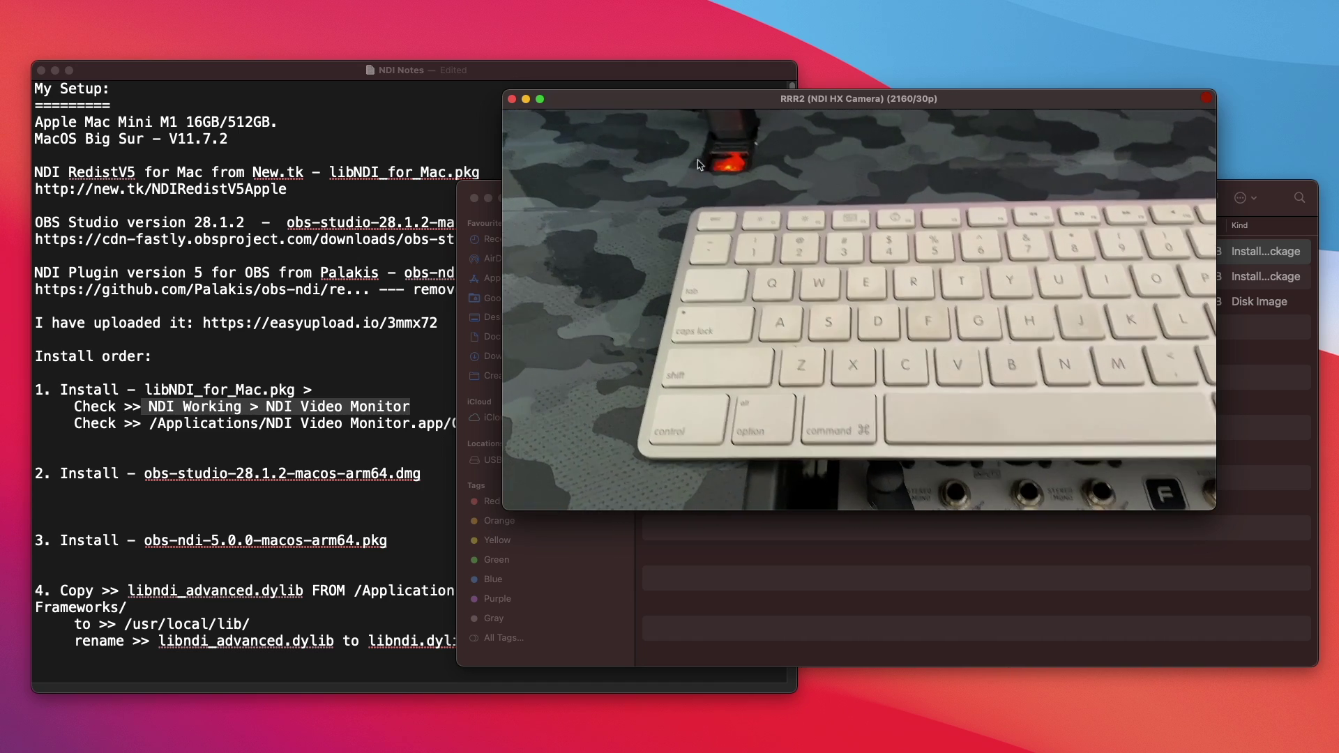
# Step: Close the camera feed window and highlight libNDI_for_Mac.pkg and 'NDI Video Monitor' in the notes
pyautogui.click(512, 99)
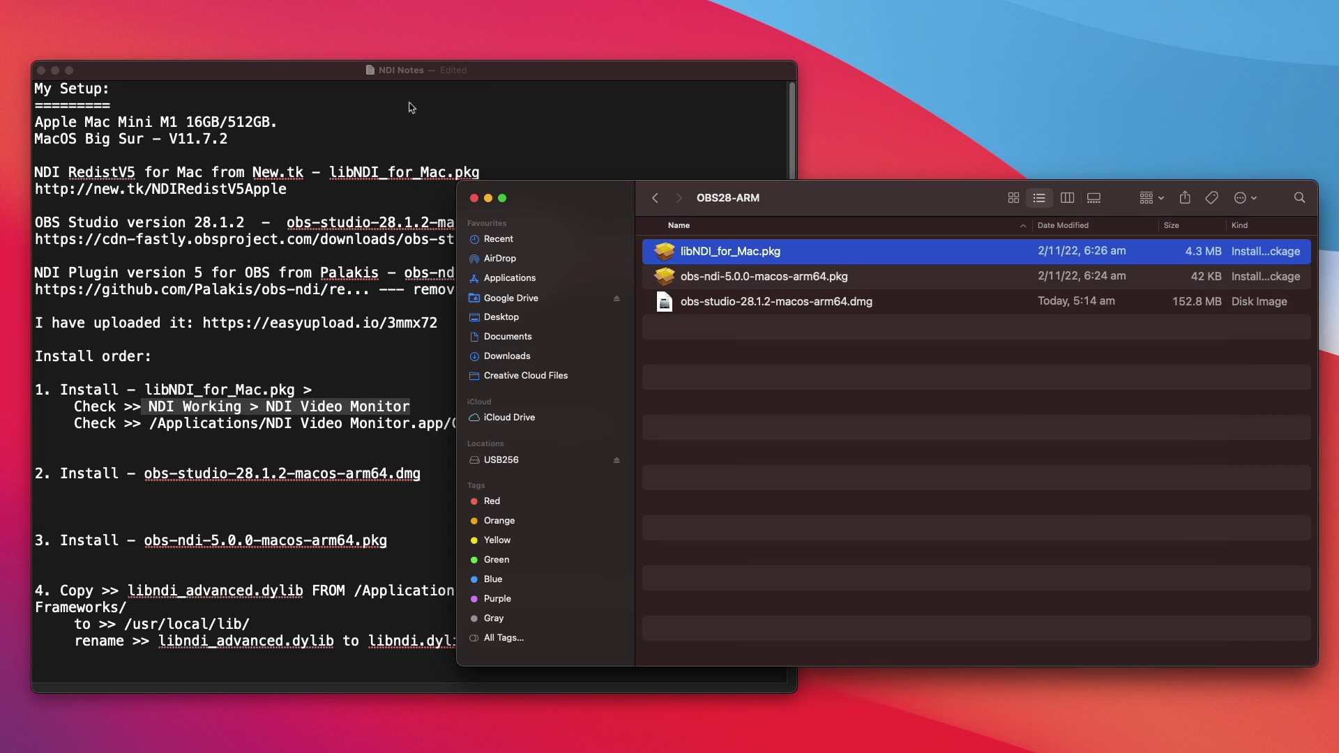
pyautogui.click(535, 77)
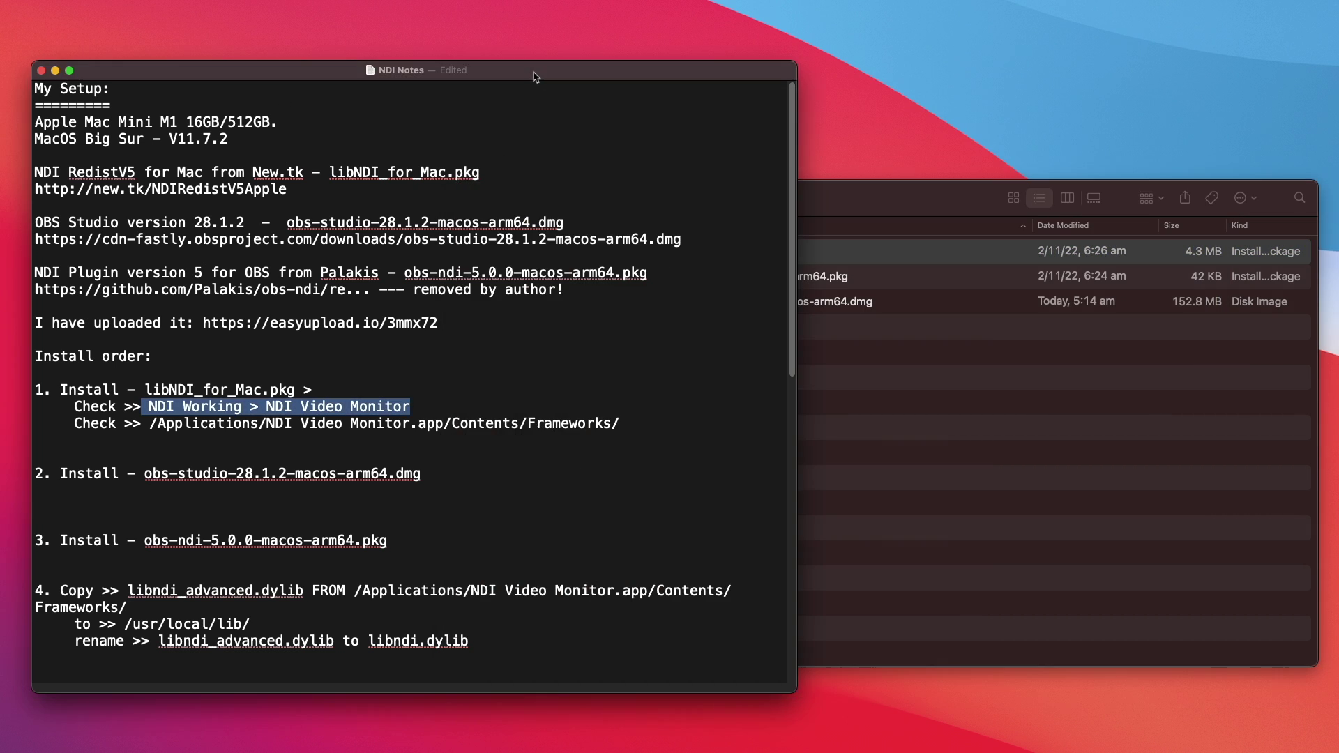
pyautogui.click(343, 387)
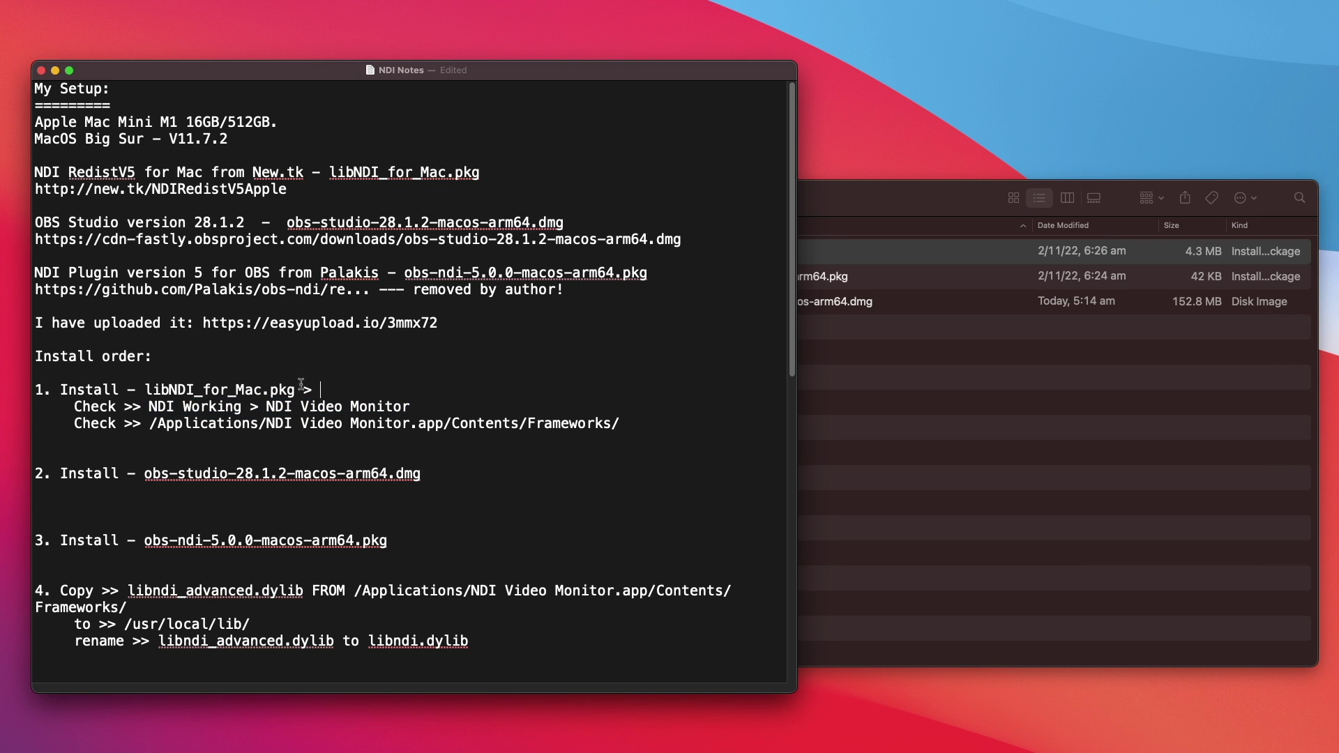
pyautogui.moveTo(301, 384); pyautogui.dragTo(147, 383)
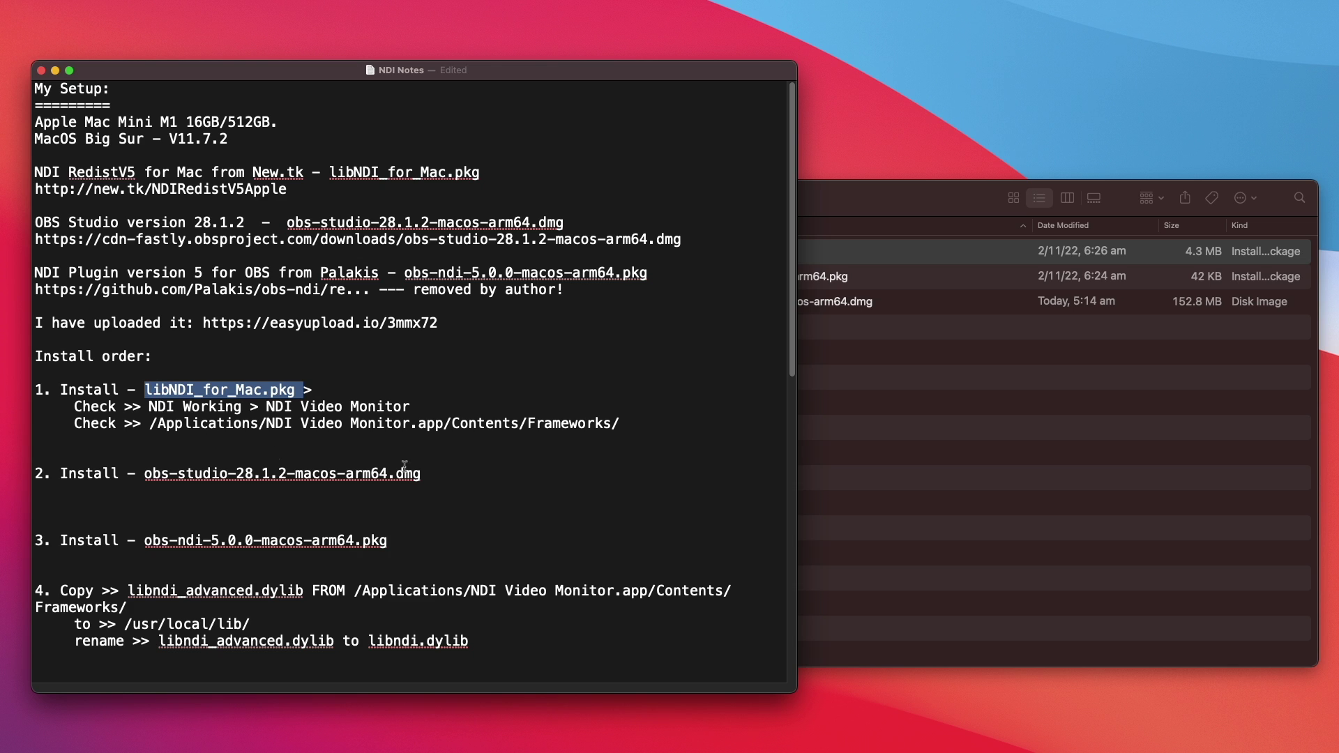
pyautogui.click(422, 406)
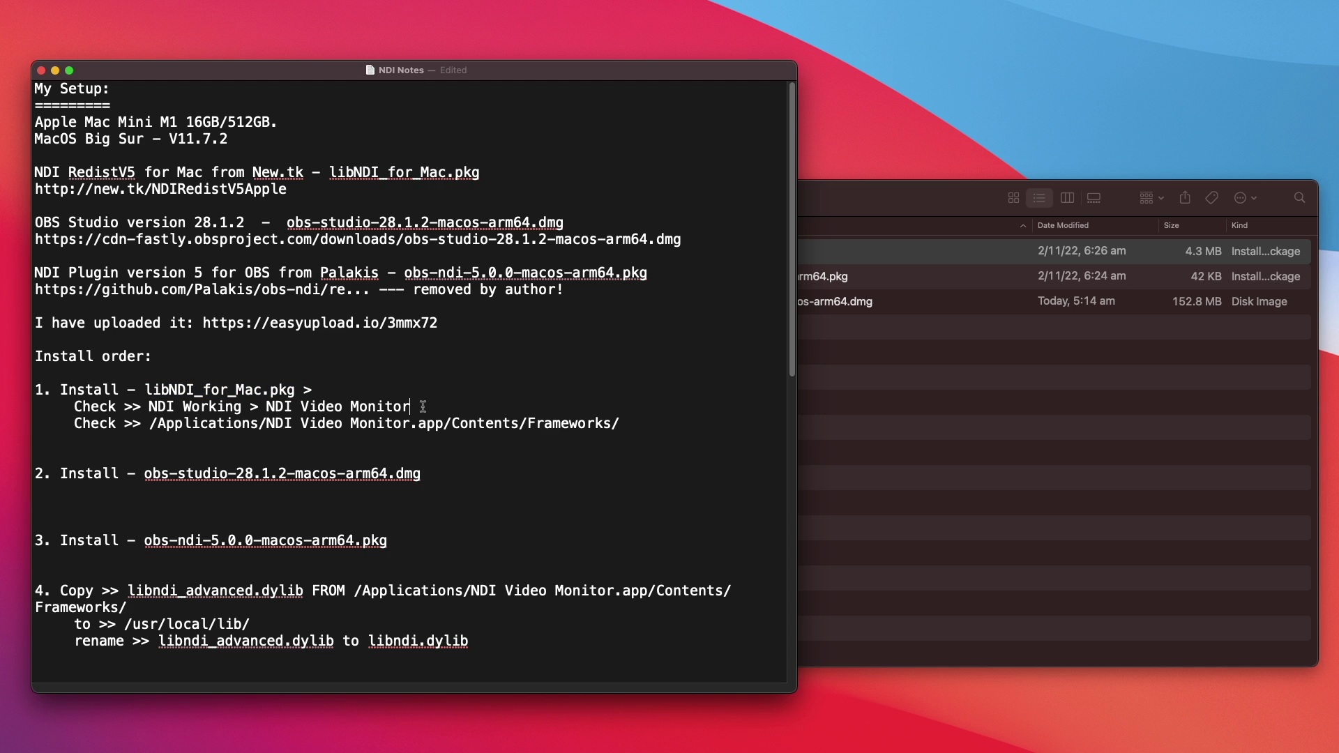
pyautogui.moveTo(422, 406); pyautogui.dragTo(268, 403)
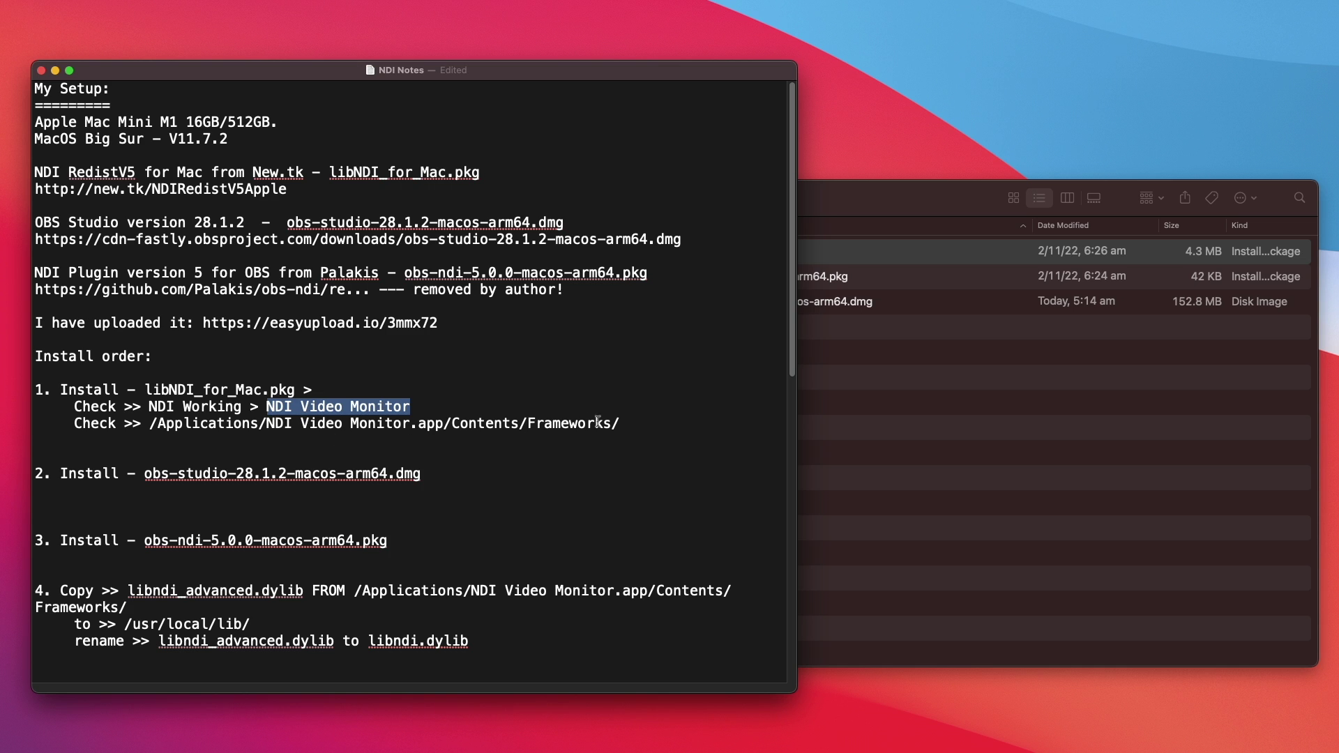
pyautogui.click(155, 422)
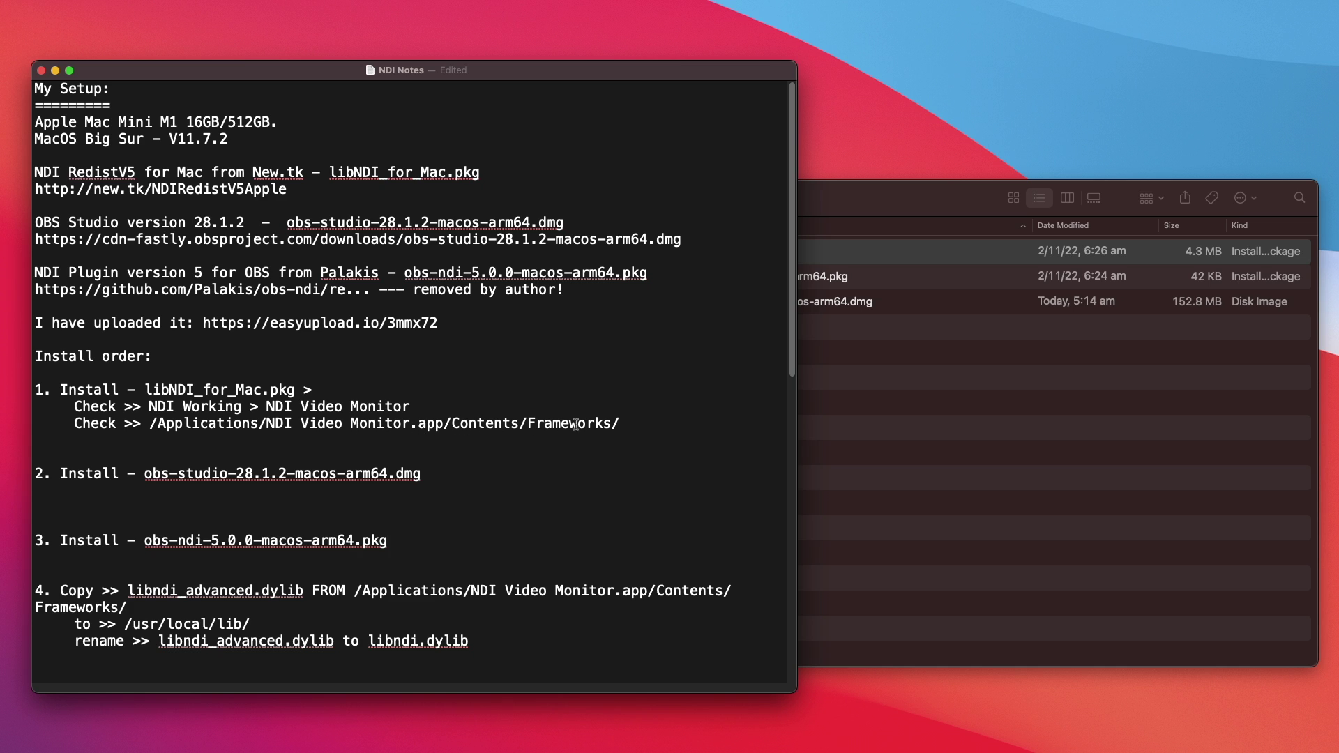
# Step: Copy the /Applications/NDI Video Monitor.app/Contents/Frameworks/ path from step 1
pyautogui.moveTo(629, 431); pyautogui.dragTo(149, 421)
pyautogui.rightClick(222, 425)
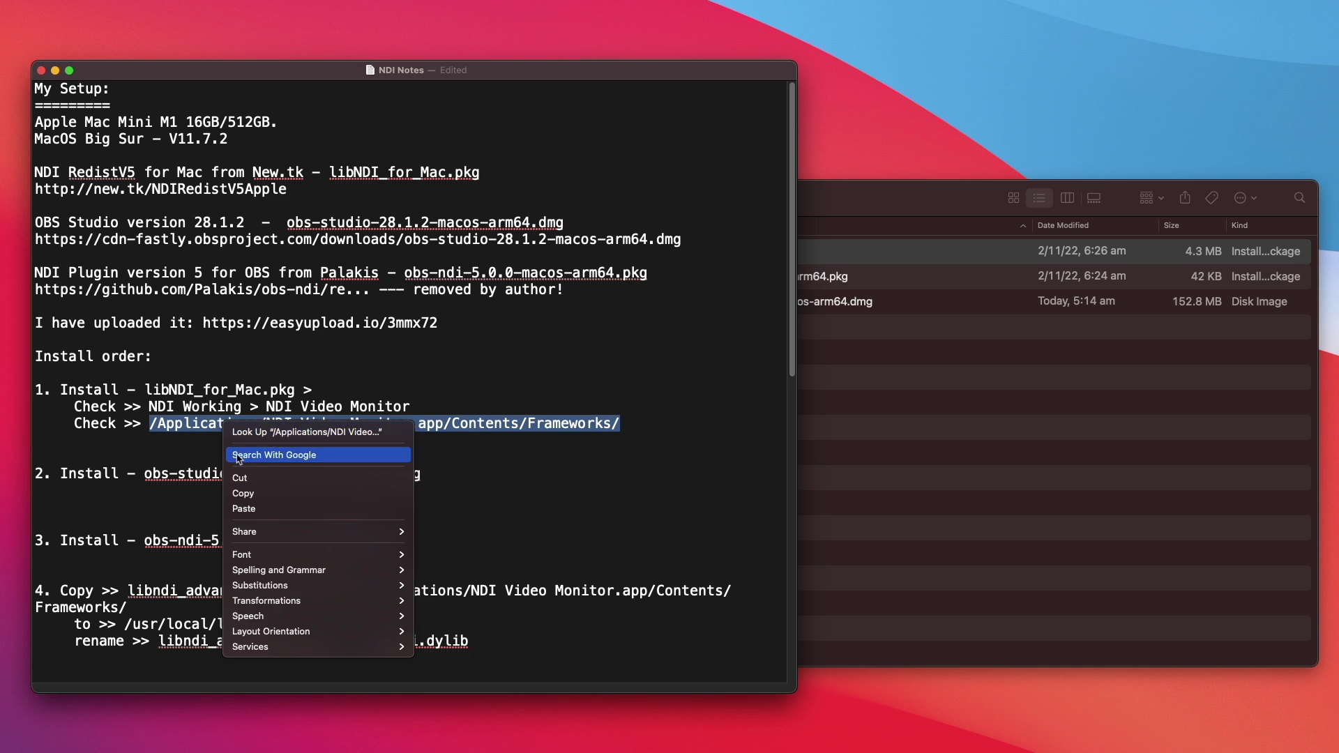
pyautogui.click(243, 493)
pyautogui.click(481, 347)
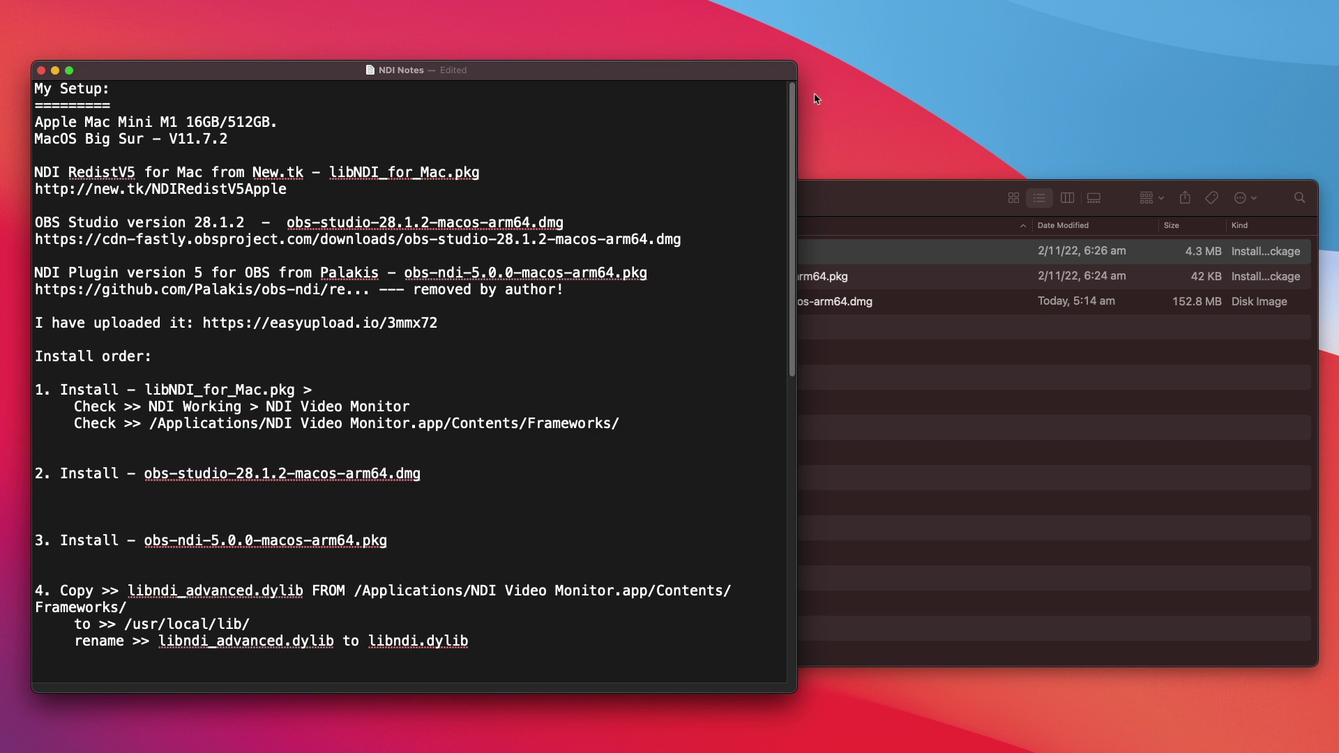
# Step: Go to the pasted NDI Video Monitor.app/Contents/Frameworks path in Finder and reposition the window
pyautogui.click(902, 201)
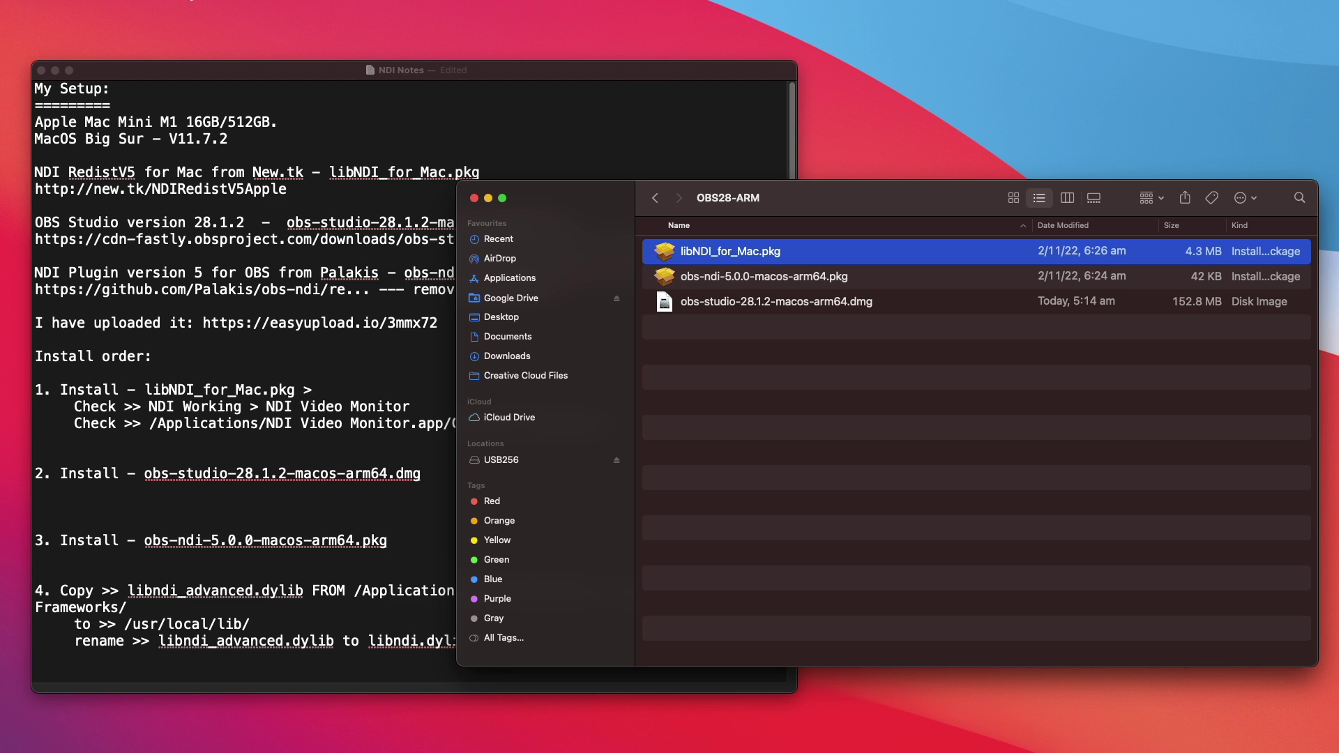
pyautogui.click(182, 0)
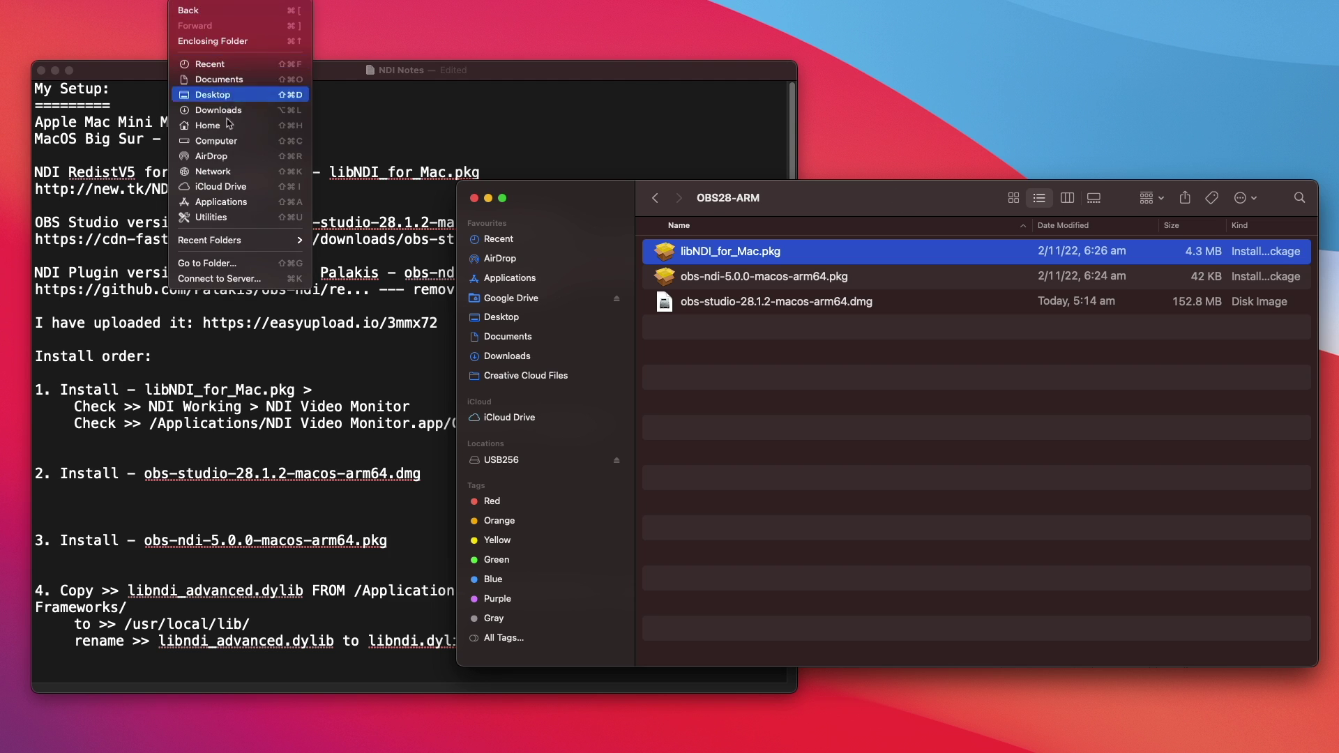
pyautogui.click(240, 269)
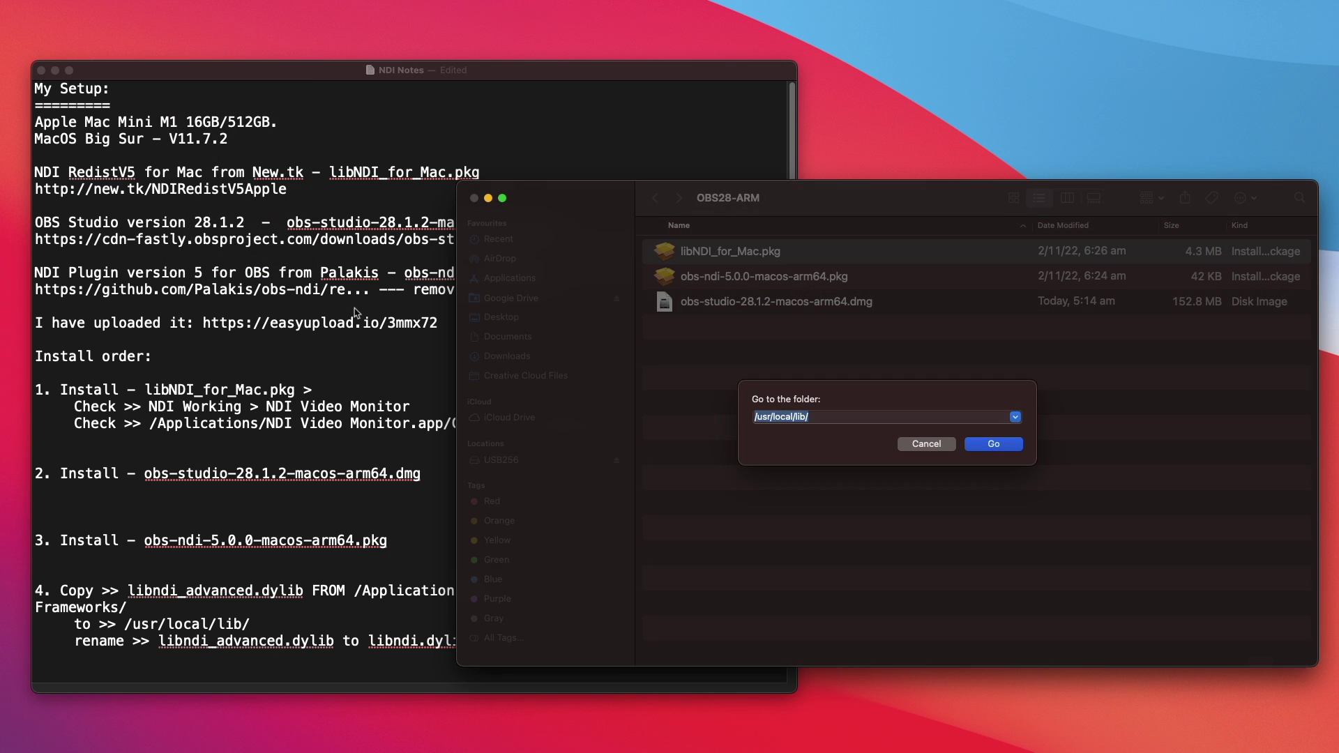
pyautogui.rightClick(785, 421)
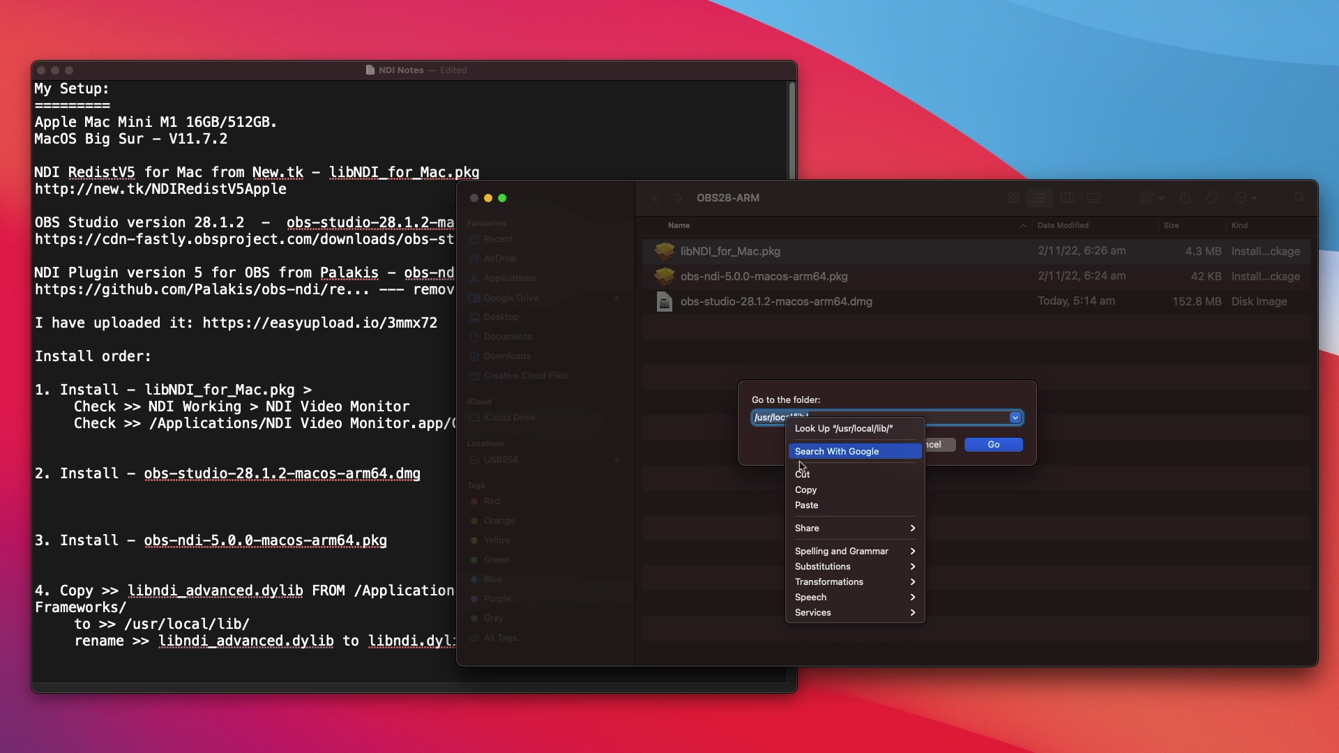
pyautogui.click(809, 505)
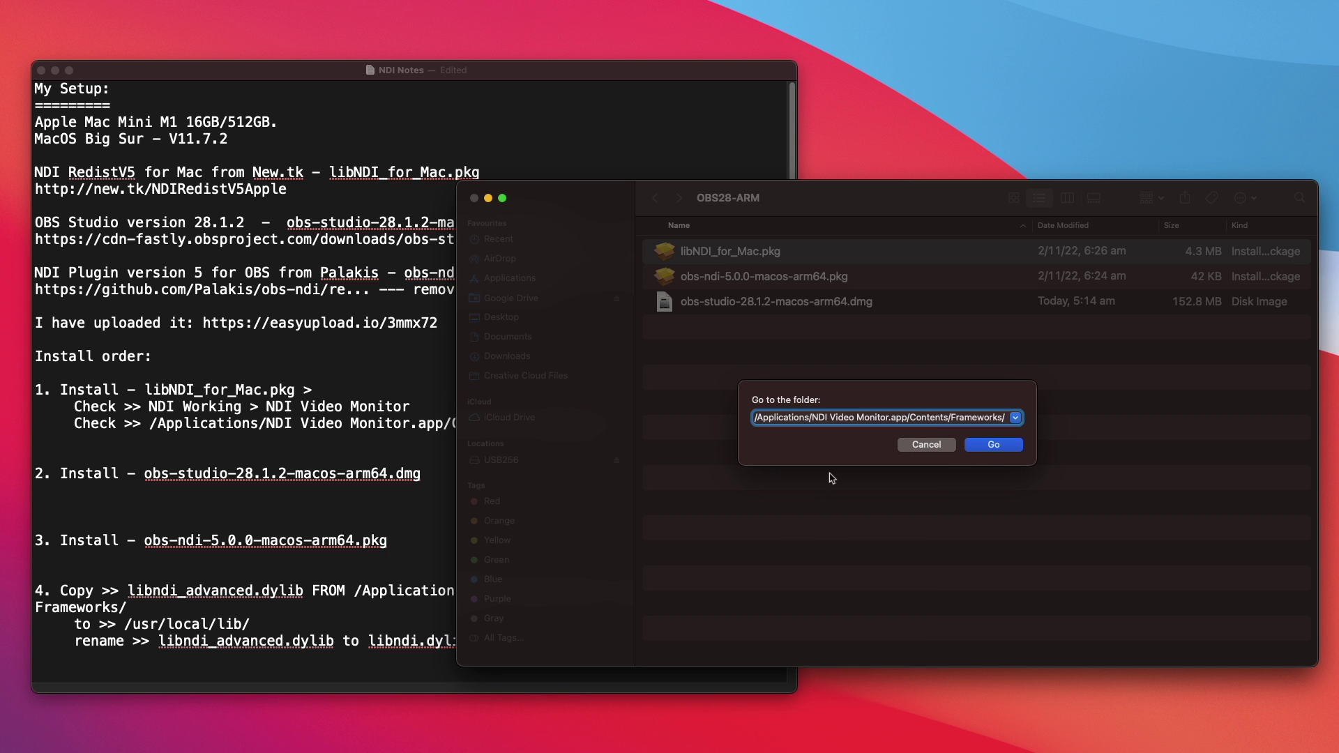
pyautogui.click(995, 450)
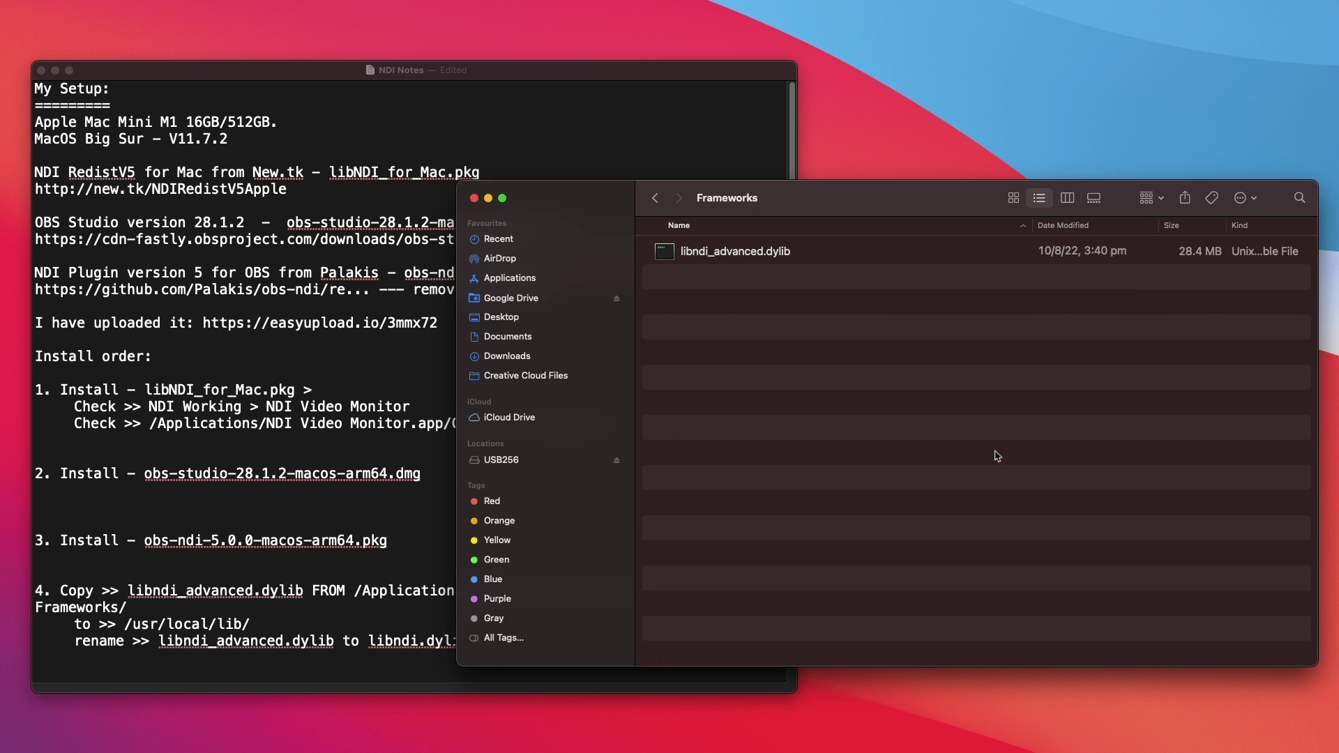
pyautogui.moveTo(914, 210); pyautogui.dragTo(846, 165)
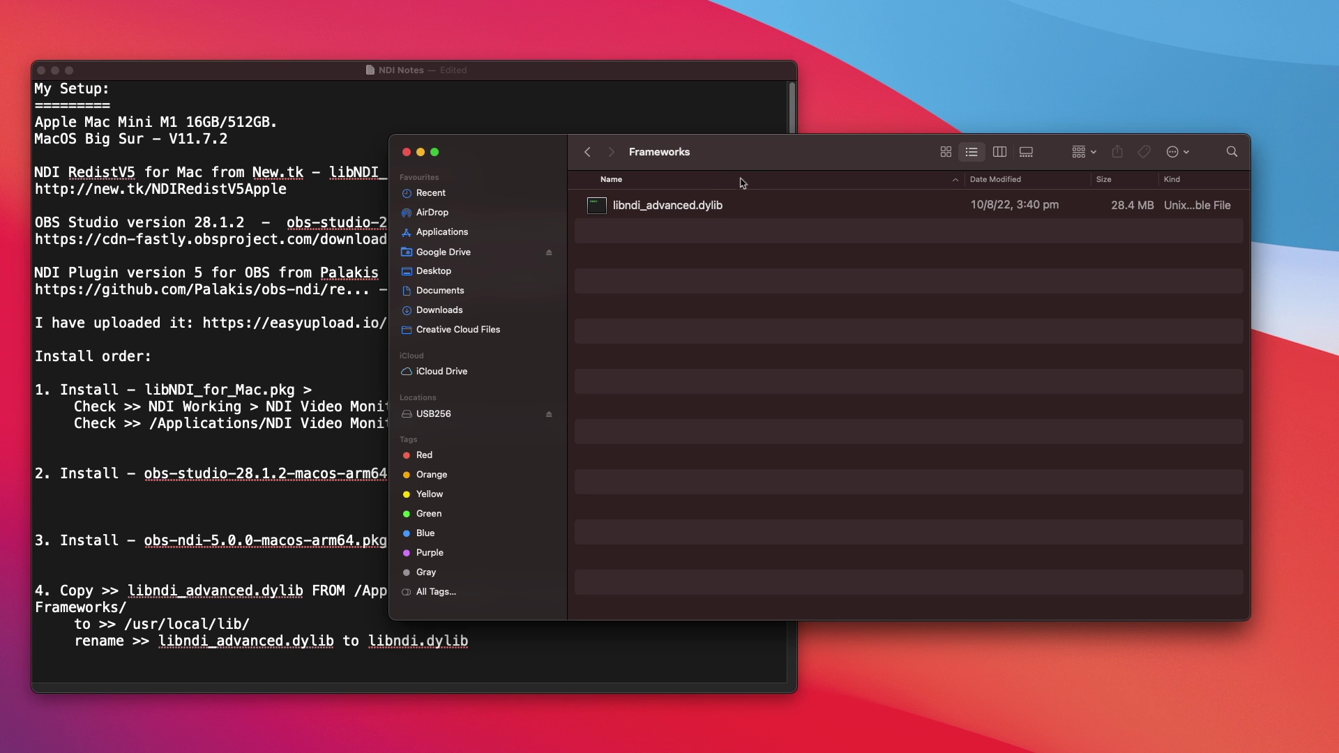
pyautogui.moveTo(755, 168); pyautogui.dragTo(779, 129)
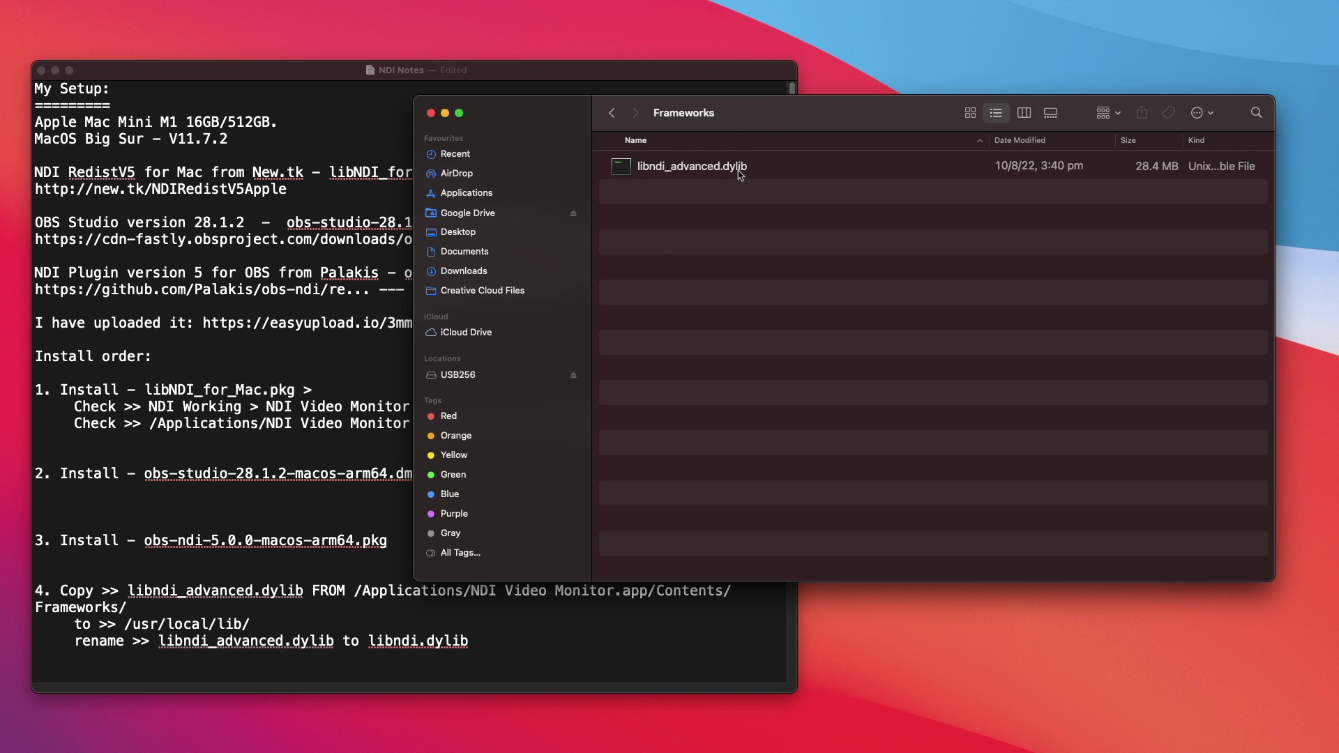
# Step: Rename libndi_advanced.dylib to 0libndi_advanced.dylib
pyautogui.rightClick(703, 169)
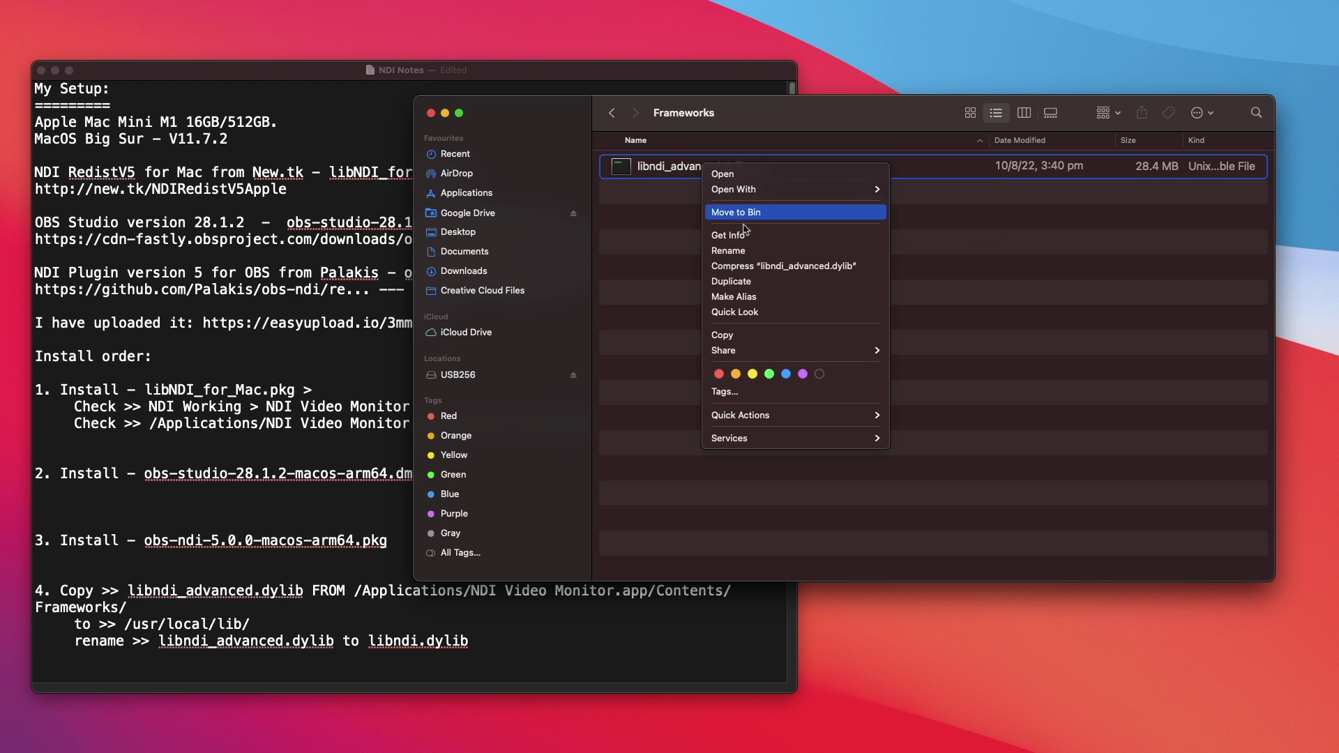
pyautogui.click(744, 250)
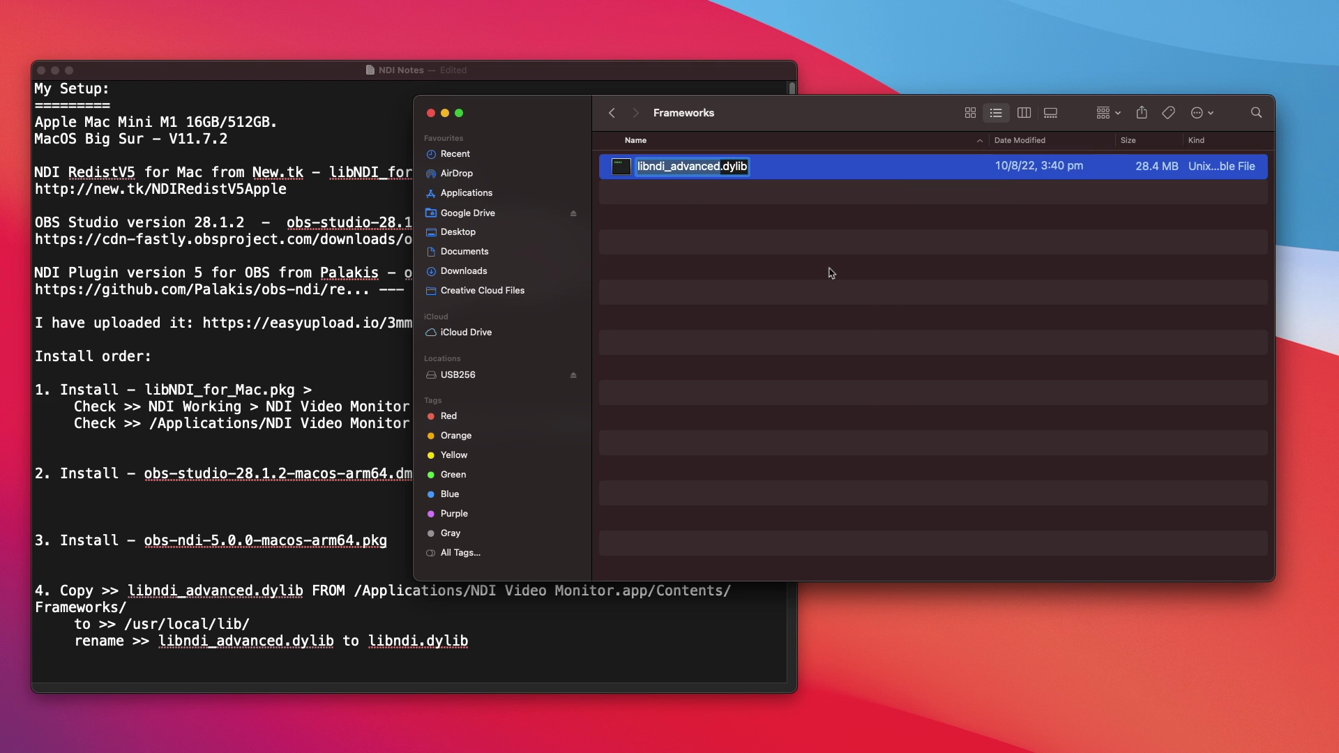
pyautogui.press('Left')
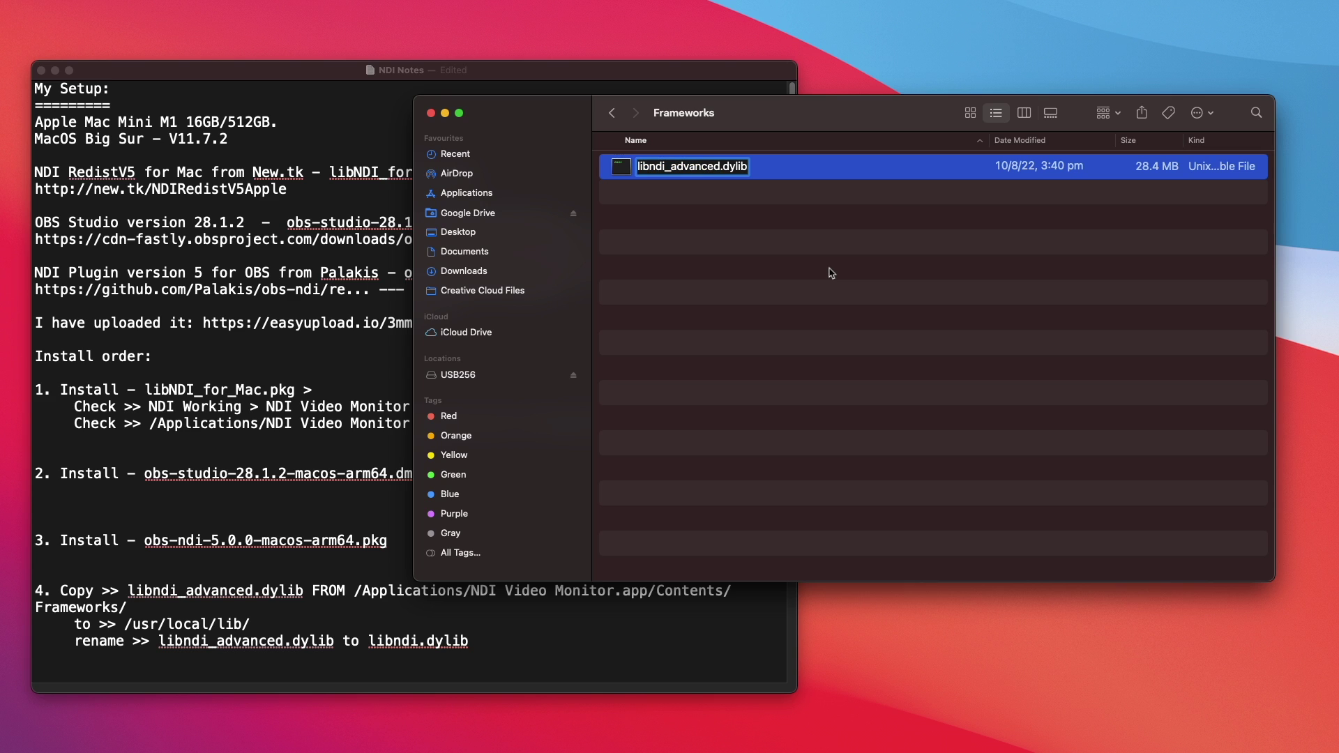
pyautogui.write('0')
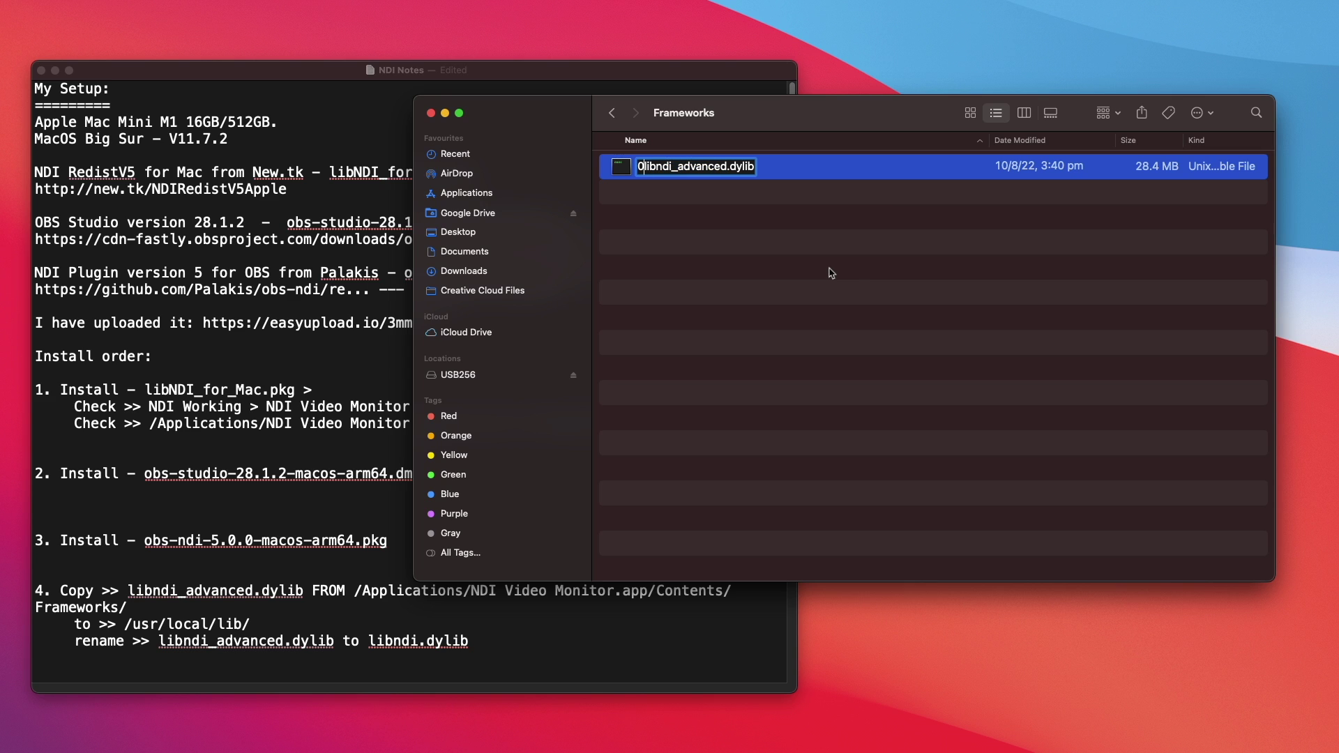
pyautogui.press('Return')
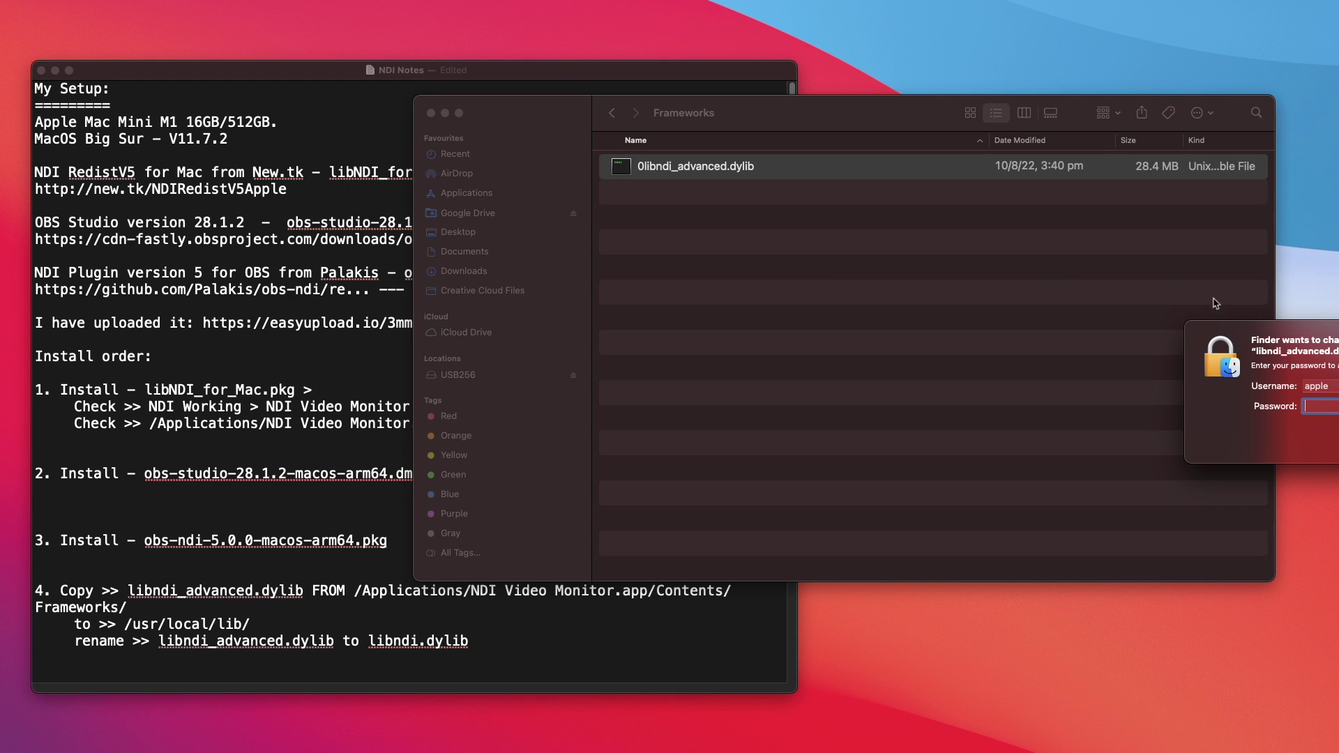
# Step: Handle the rename permission prompt and dismiss the 'NDI Video Monitor cannot be opened' alert
pyautogui.moveTo(1273, 328); pyautogui.dragTo(1247, 328)
pyautogui.press('Escape')
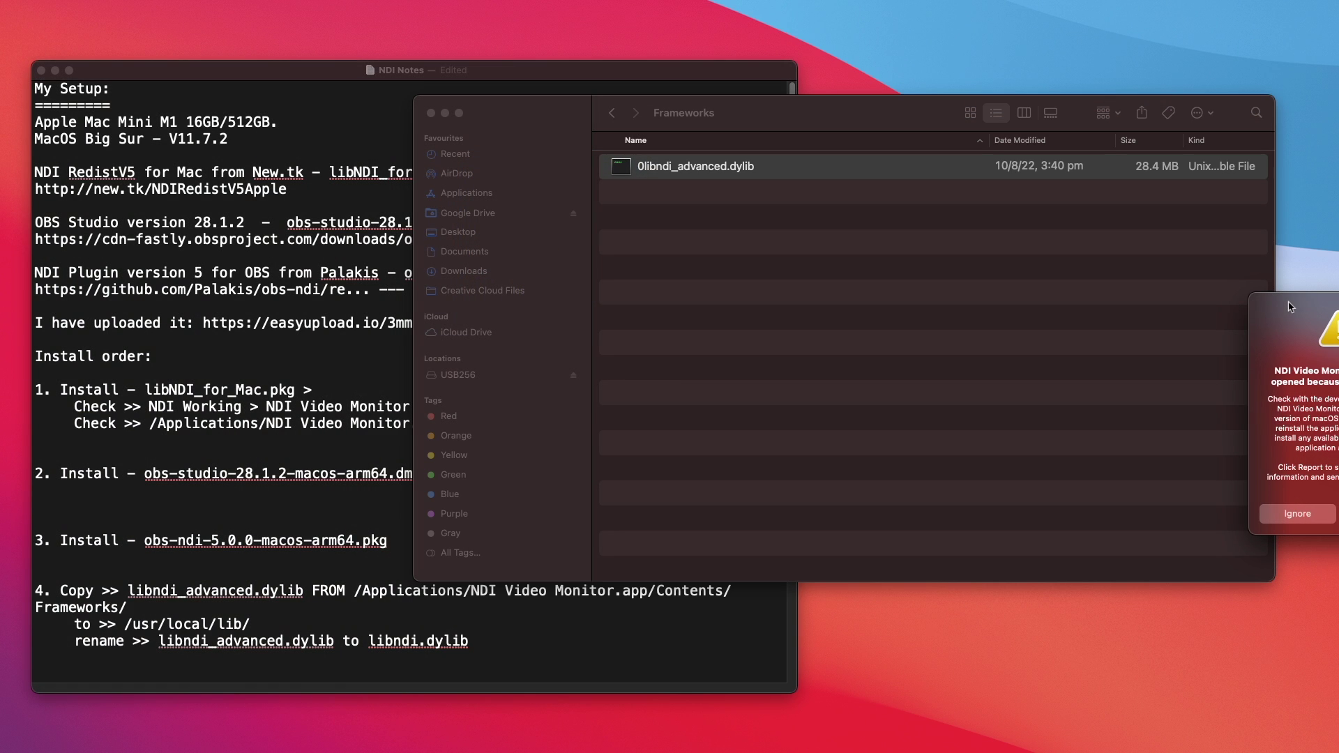
pyautogui.moveTo(1287, 311); pyautogui.dragTo(658, 265)
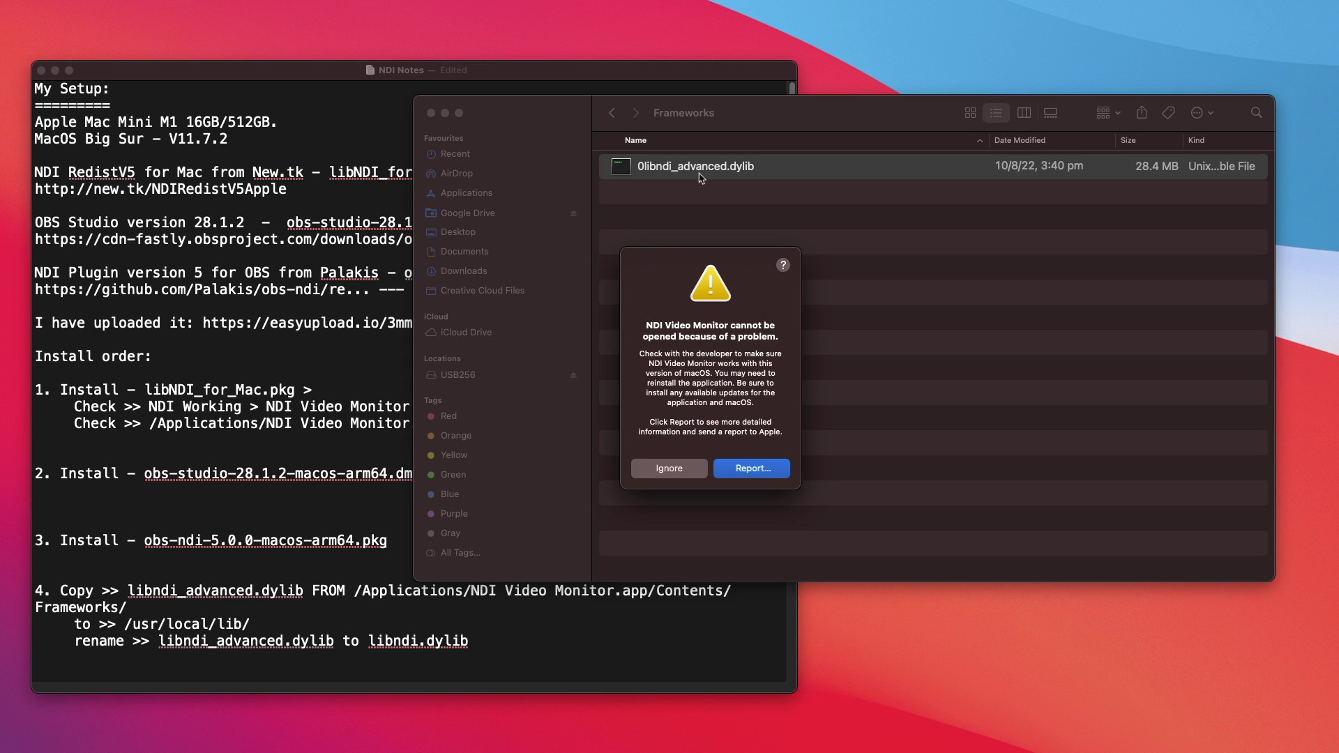
pyautogui.click(679, 473)
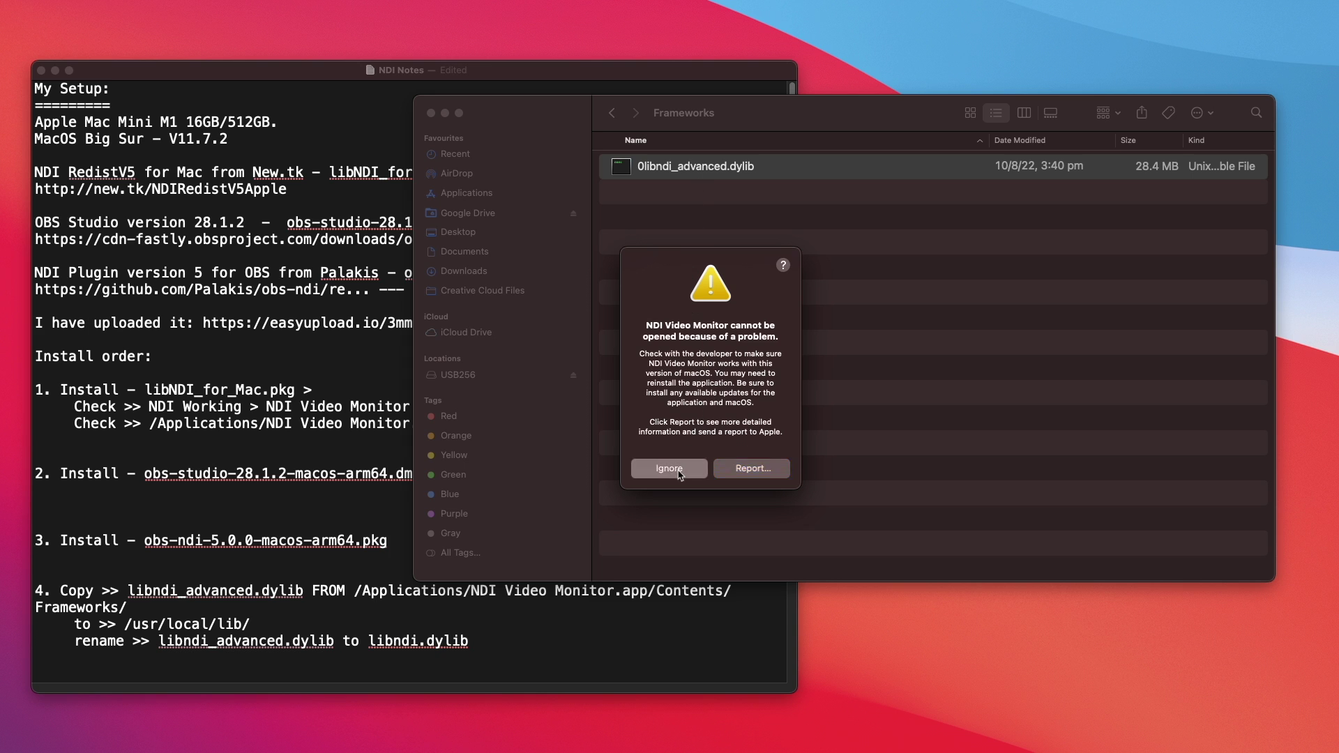
# Step: Rename 0libndi_advanced.dylib back to libndi_advanced.dylib, authorise it, and close the RRR2 camera window
pyautogui.rightClick(707, 169)
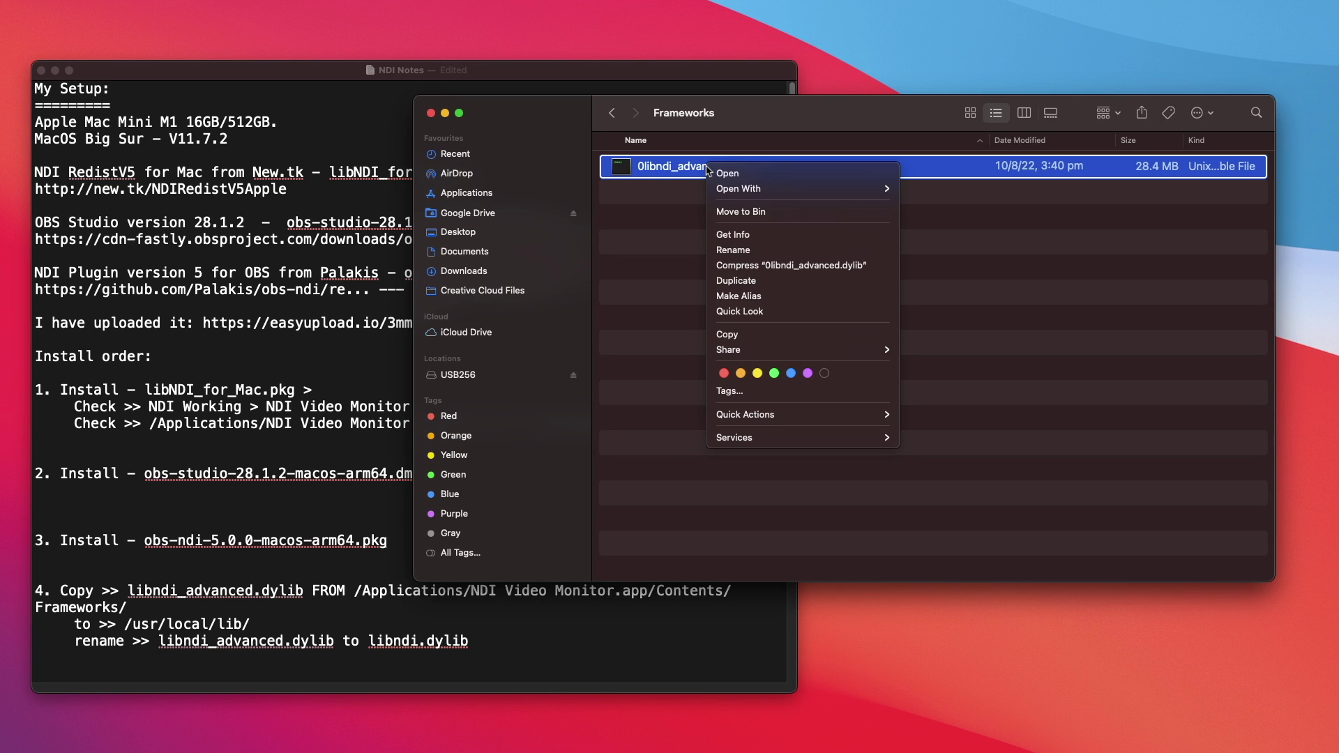
pyautogui.click(745, 250)
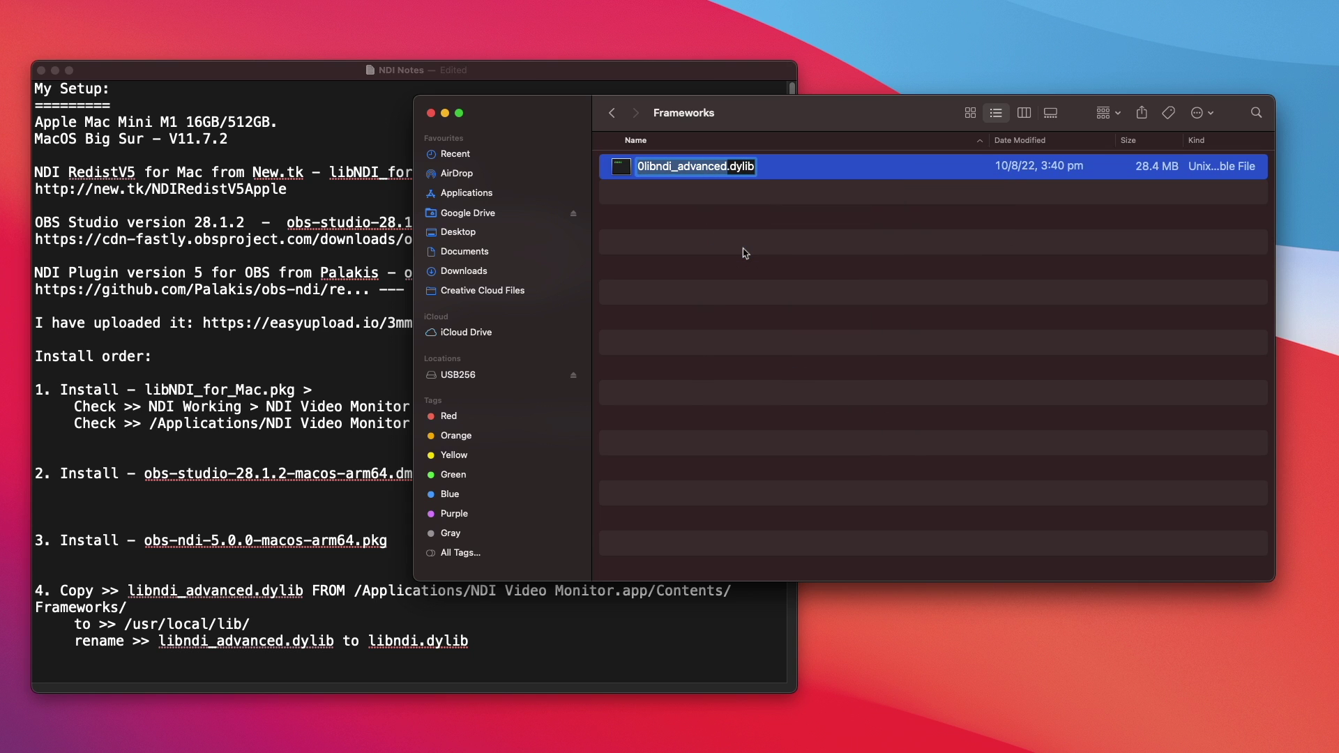
pyautogui.press('Left')
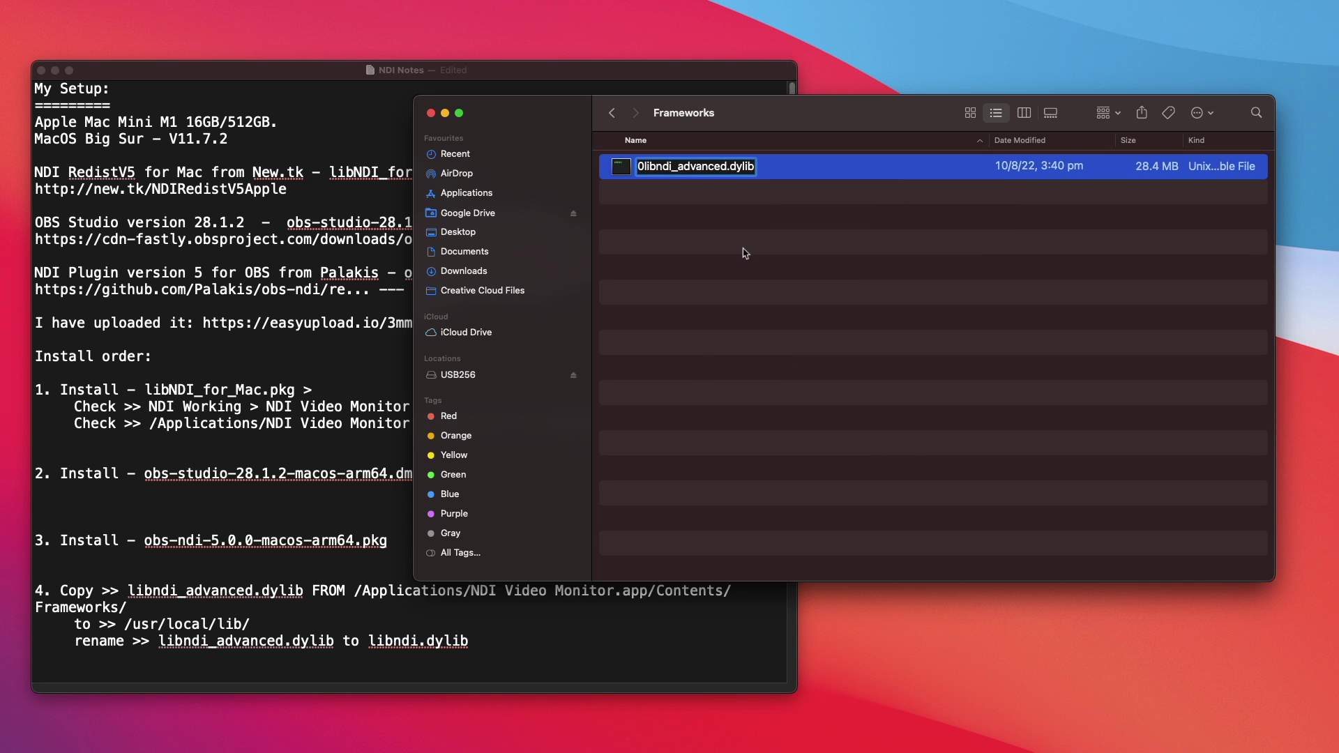
pyautogui.press('Delete')
pyautogui.press('Return')
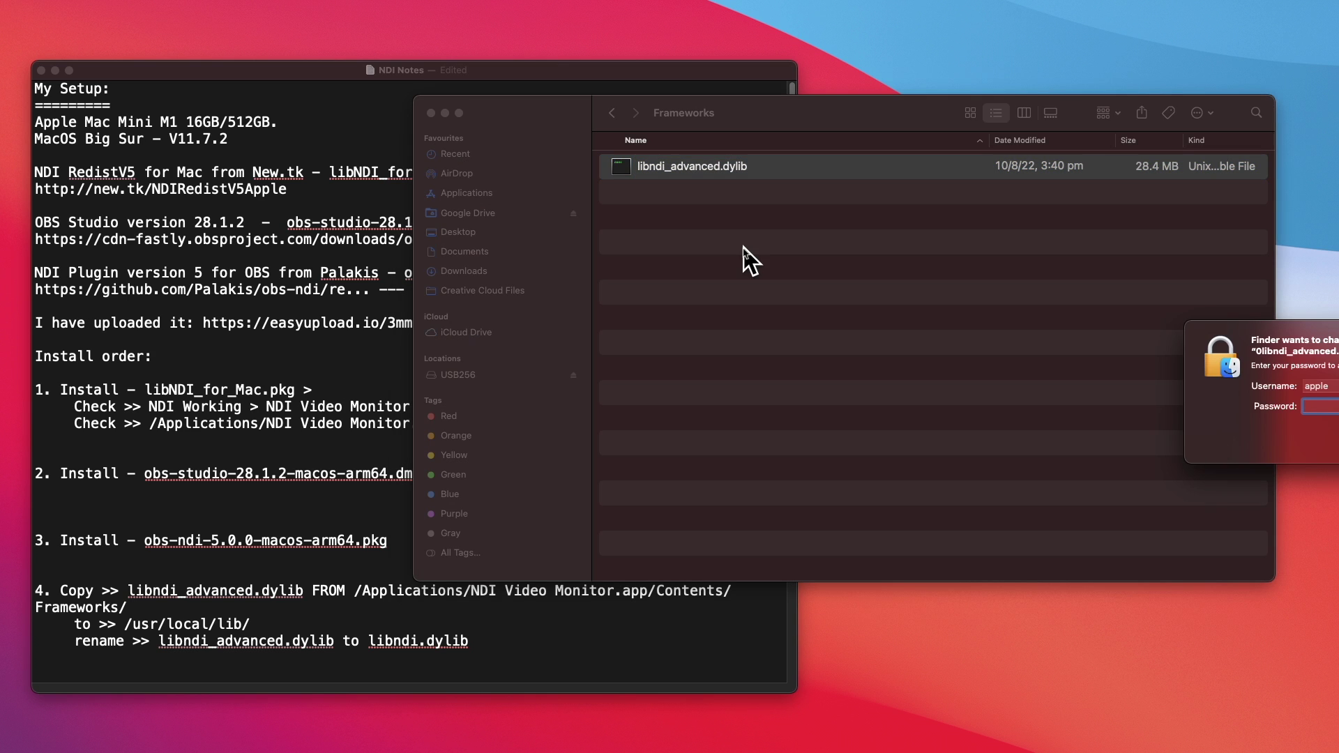
pyautogui.moveTo(1273, 333); pyautogui.dragTo(1053, 732)
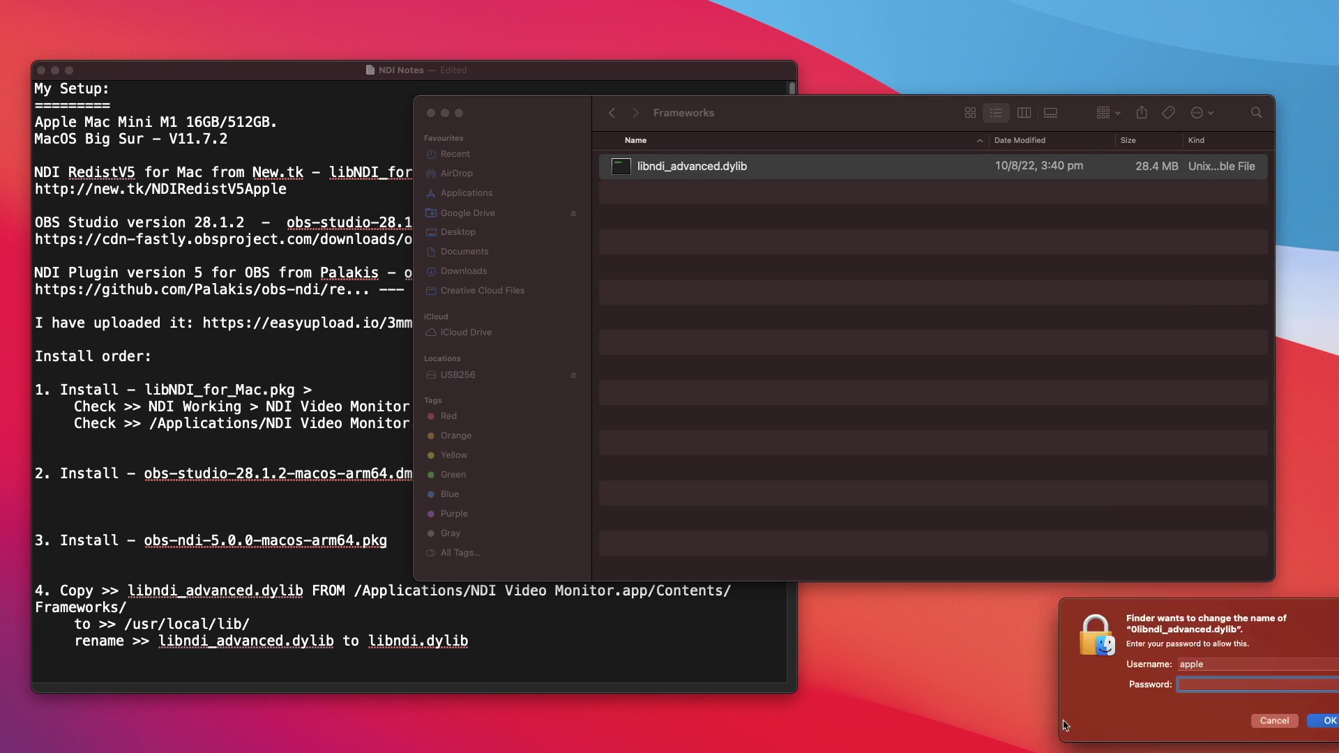
pyautogui.press('Return')
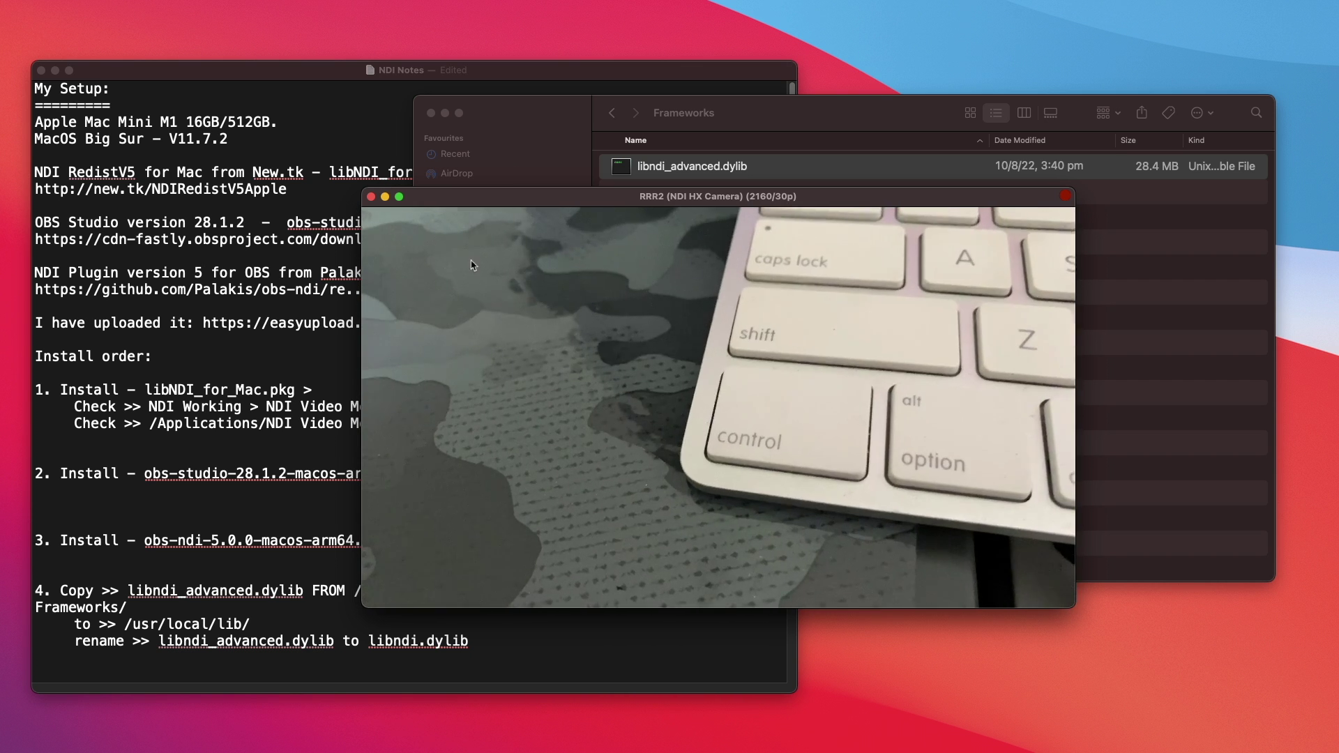
pyautogui.click(371, 196)
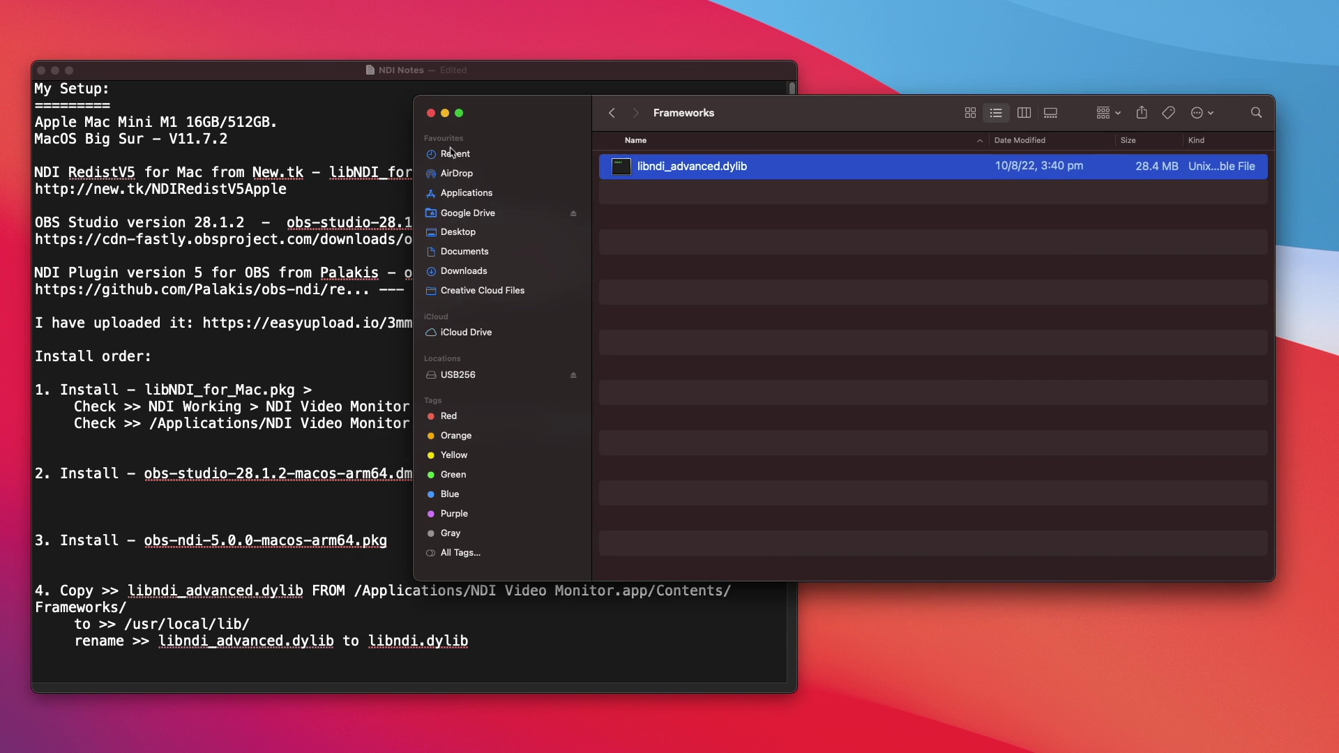
# Step: Bring the NDI Notes forward and widen it so step 4's Frameworks path fits on one line
pyautogui.click(166, 542)
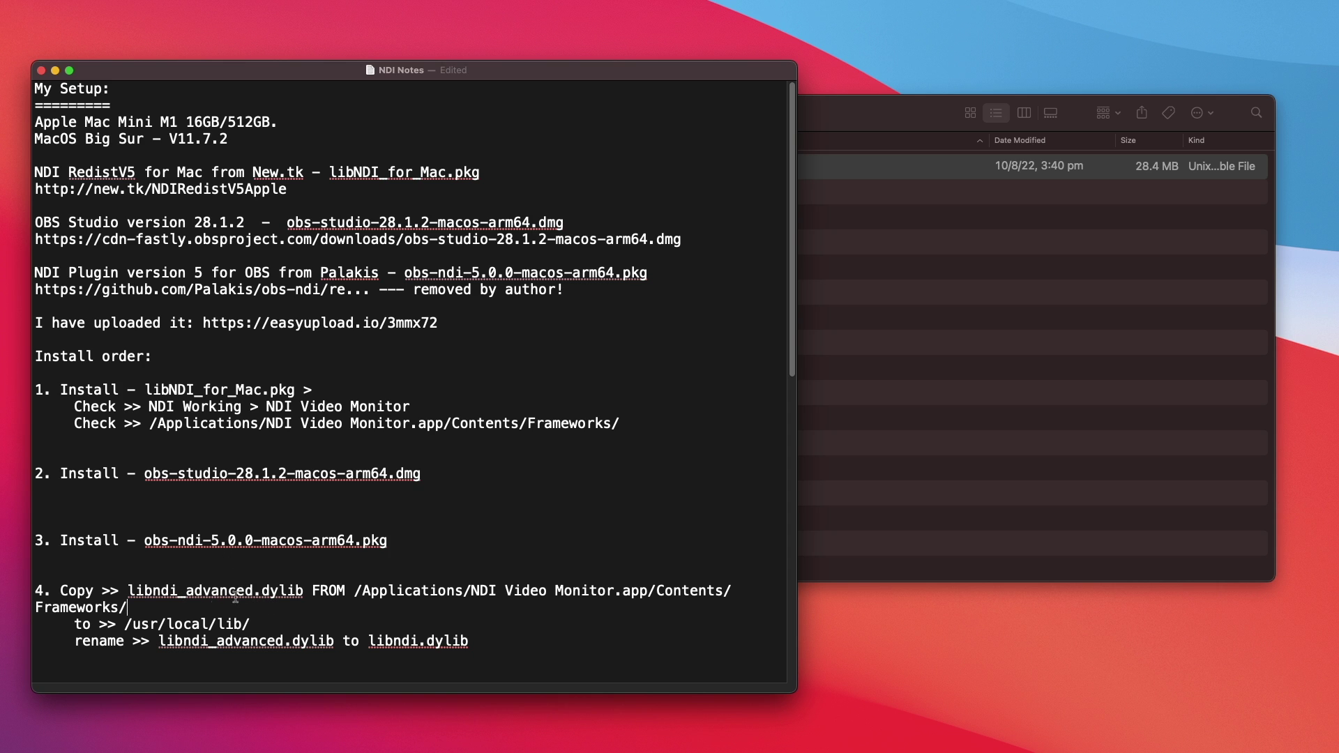
pyautogui.click(844, 115)
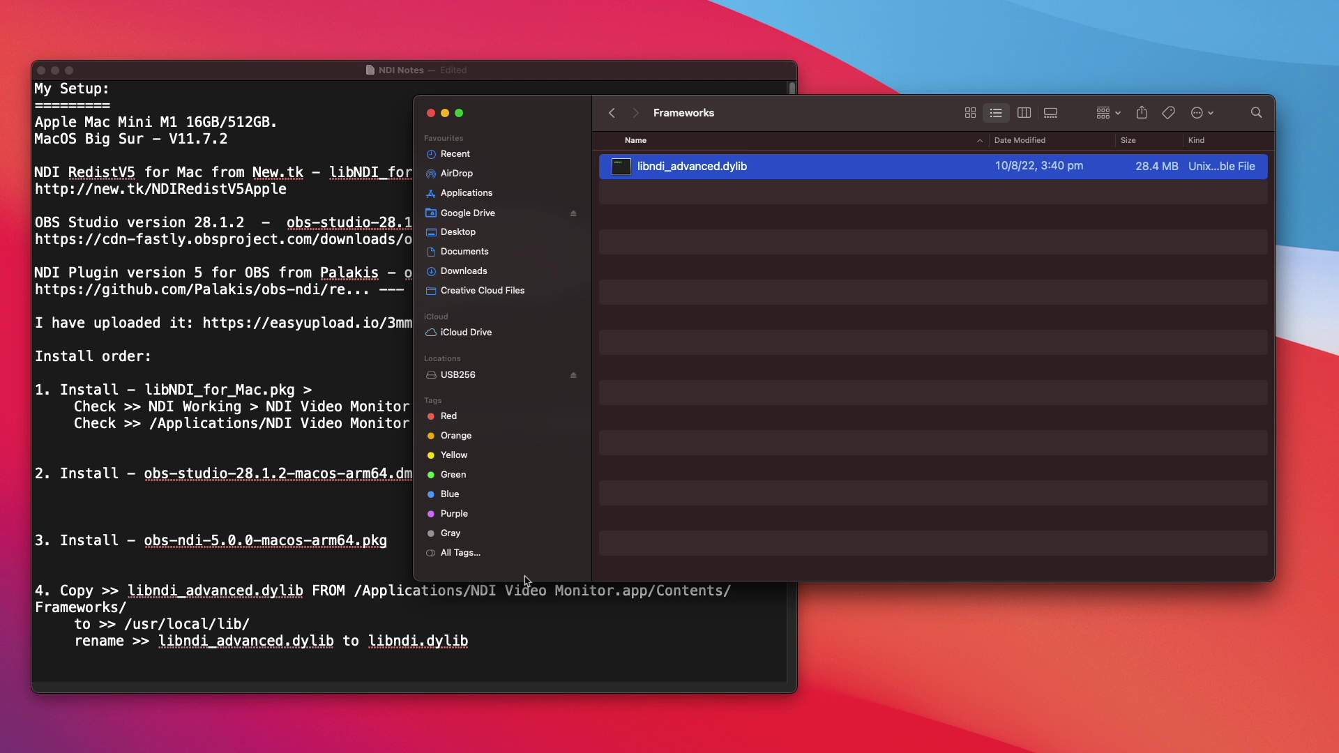
pyautogui.click(519, 610)
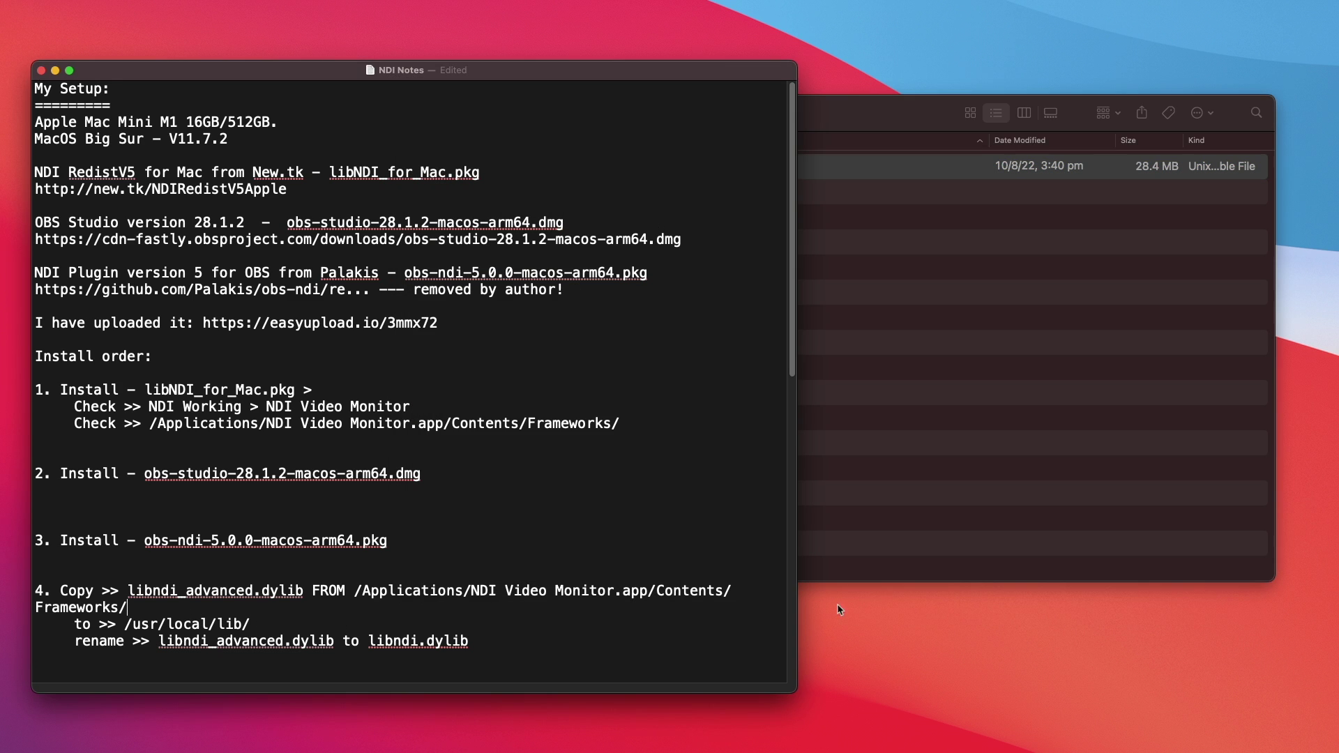
pyautogui.moveTo(795, 584); pyautogui.dragTo(991, 584)
# Step: Select the /usr/local/lib/ destination path in step 4 and open its context menu
pyautogui.moveTo(839, 584); pyautogui.dragTo(128, 591)
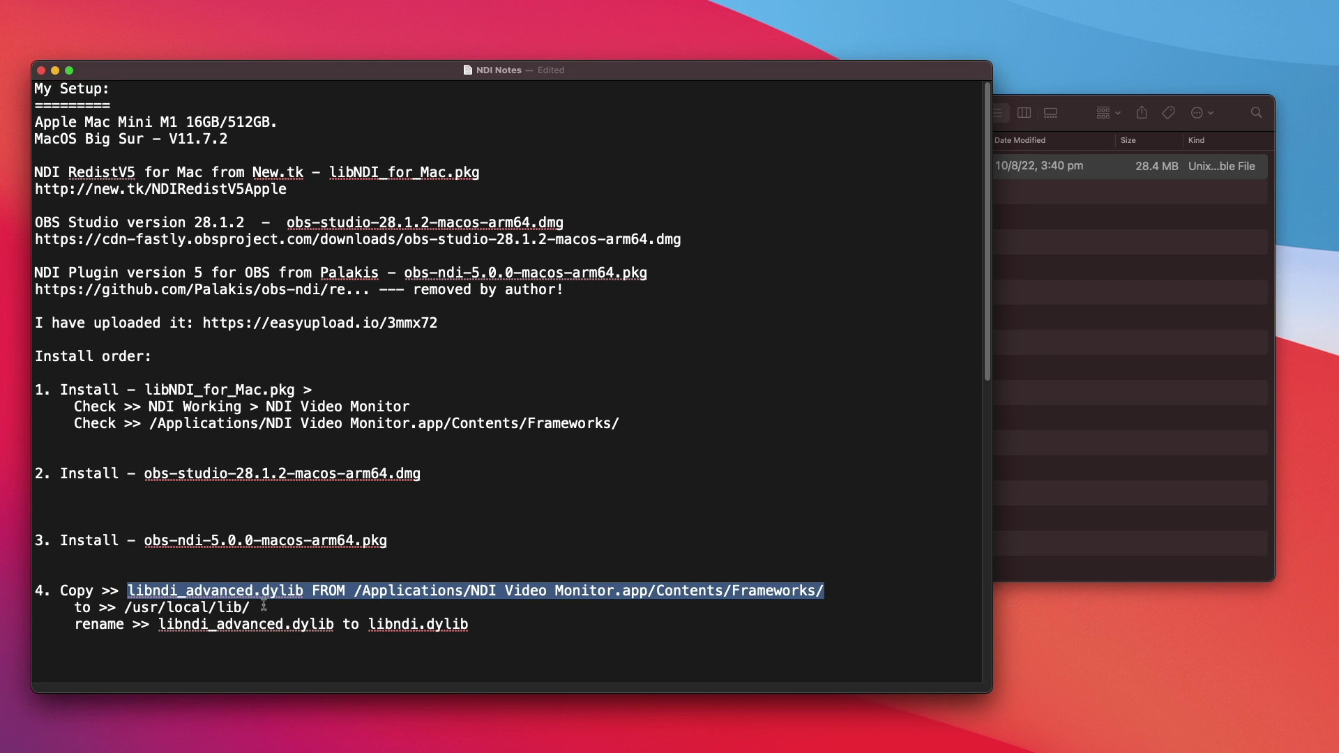
pyautogui.moveTo(260, 604); pyautogui.dragTo(128, 607)
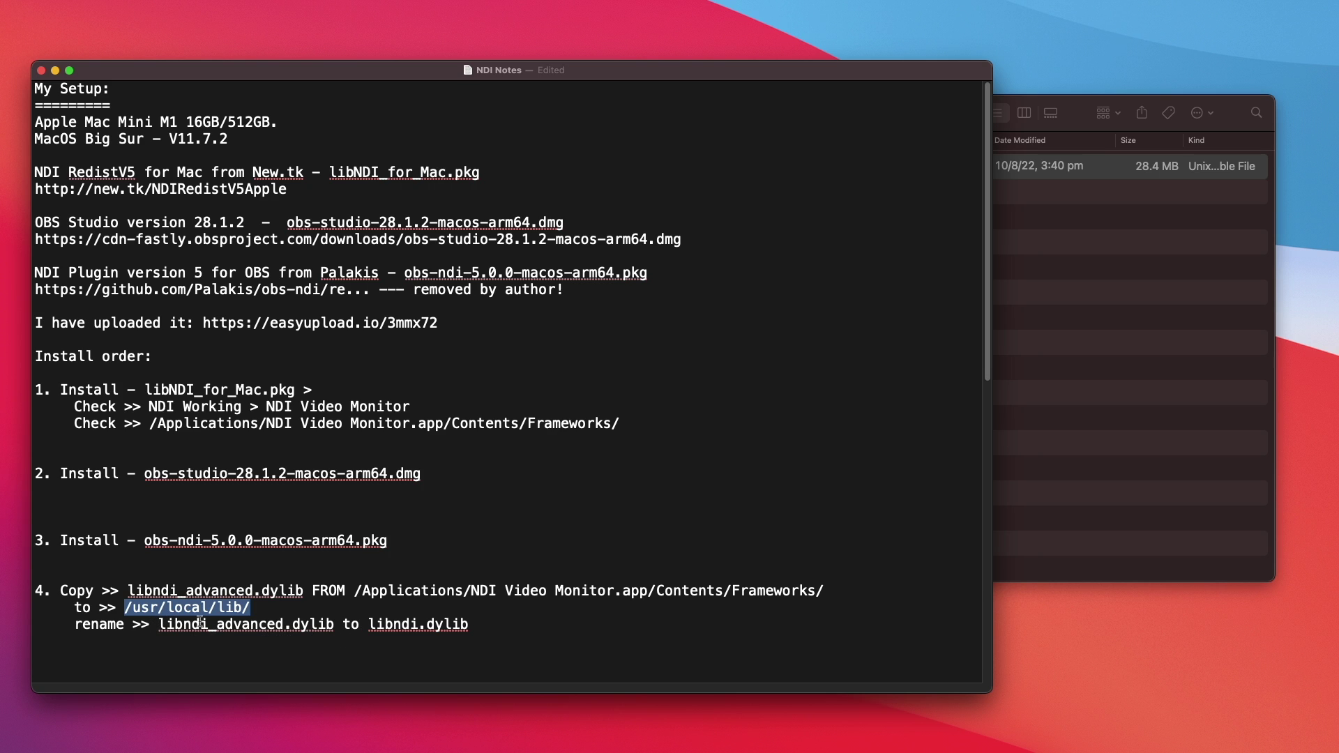
pyautogui.moveTo(469, 625); pyautogui.dragTo(371, 624)
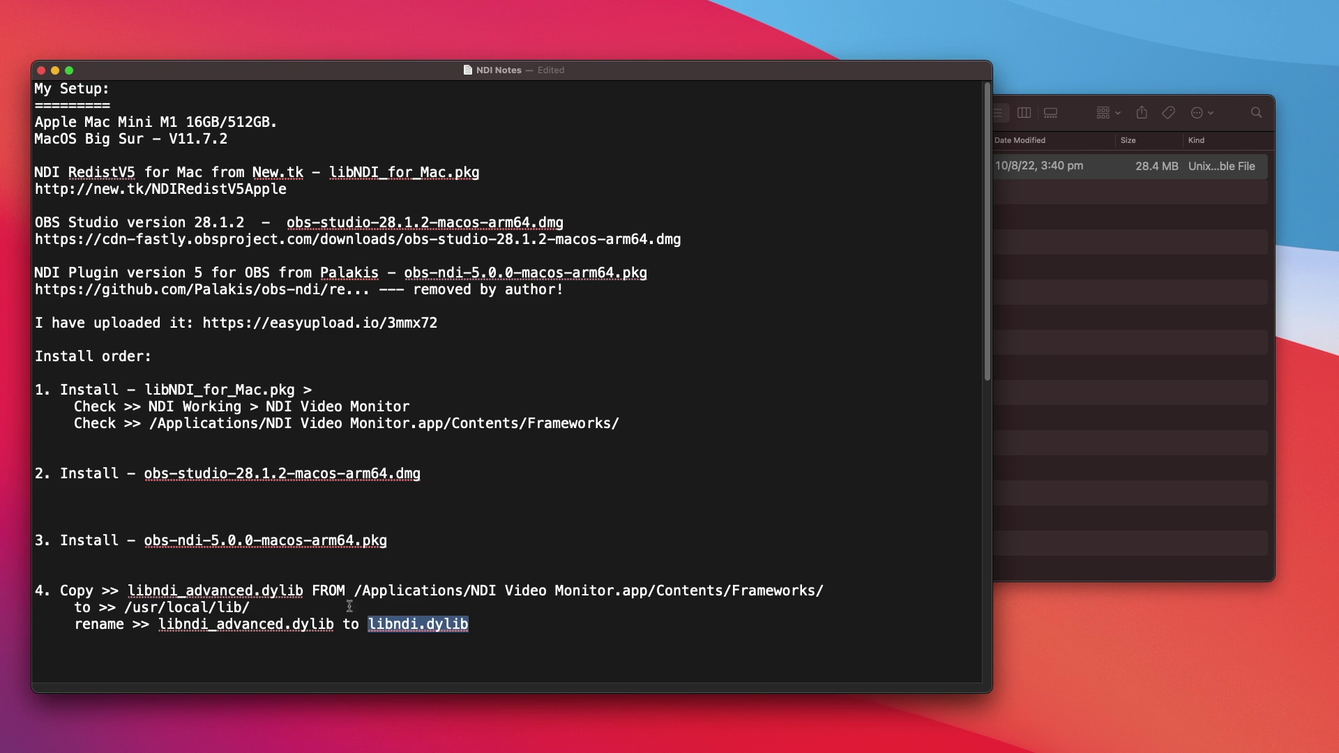
pyautogui.moveTo(254, 609); pyautogui.dragTo(126, 606)
pyautogui.rightClick(207, 614)
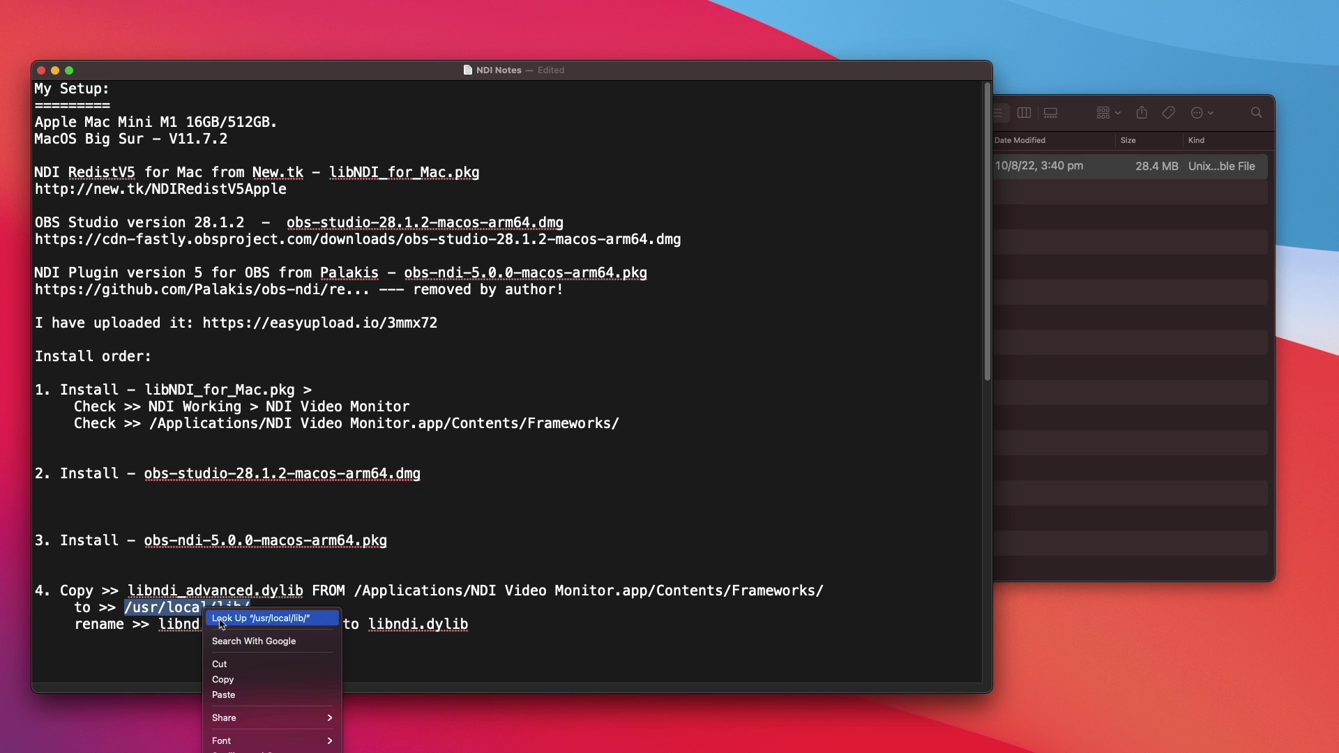
# Step: Copy the /usr/local/lib/ path and open that folder in Finder with Go to Folder
pyautogui.click(242, 685)
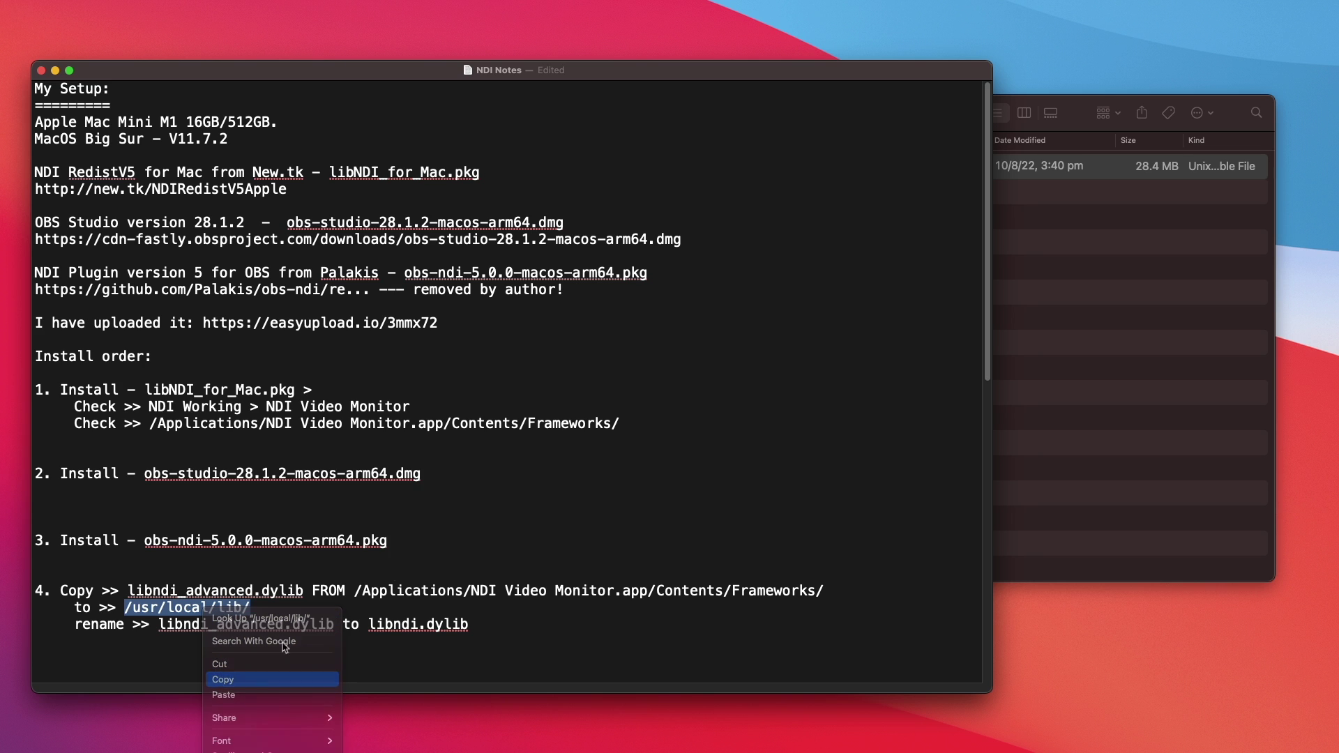
pyautogui.click(464, 511)
pyautogui.click(1120, 314)
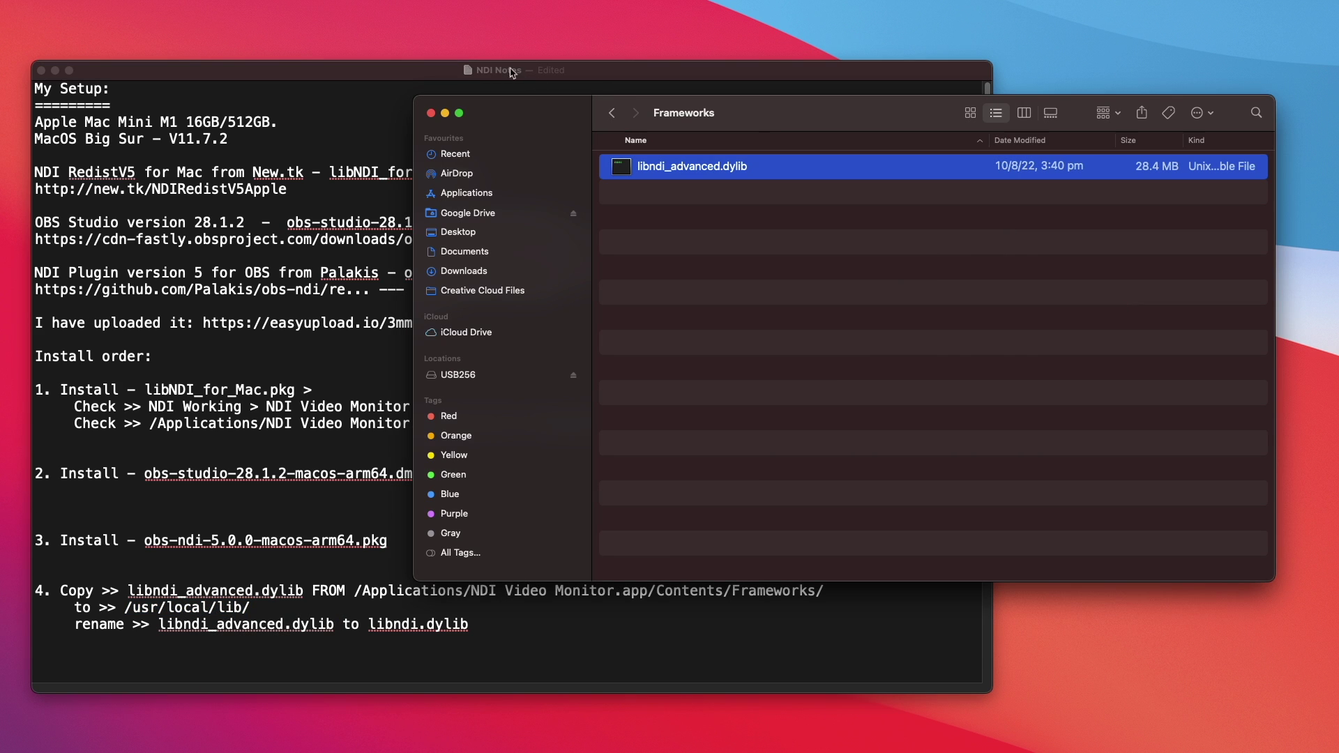
pyautogui.click(184, 0)
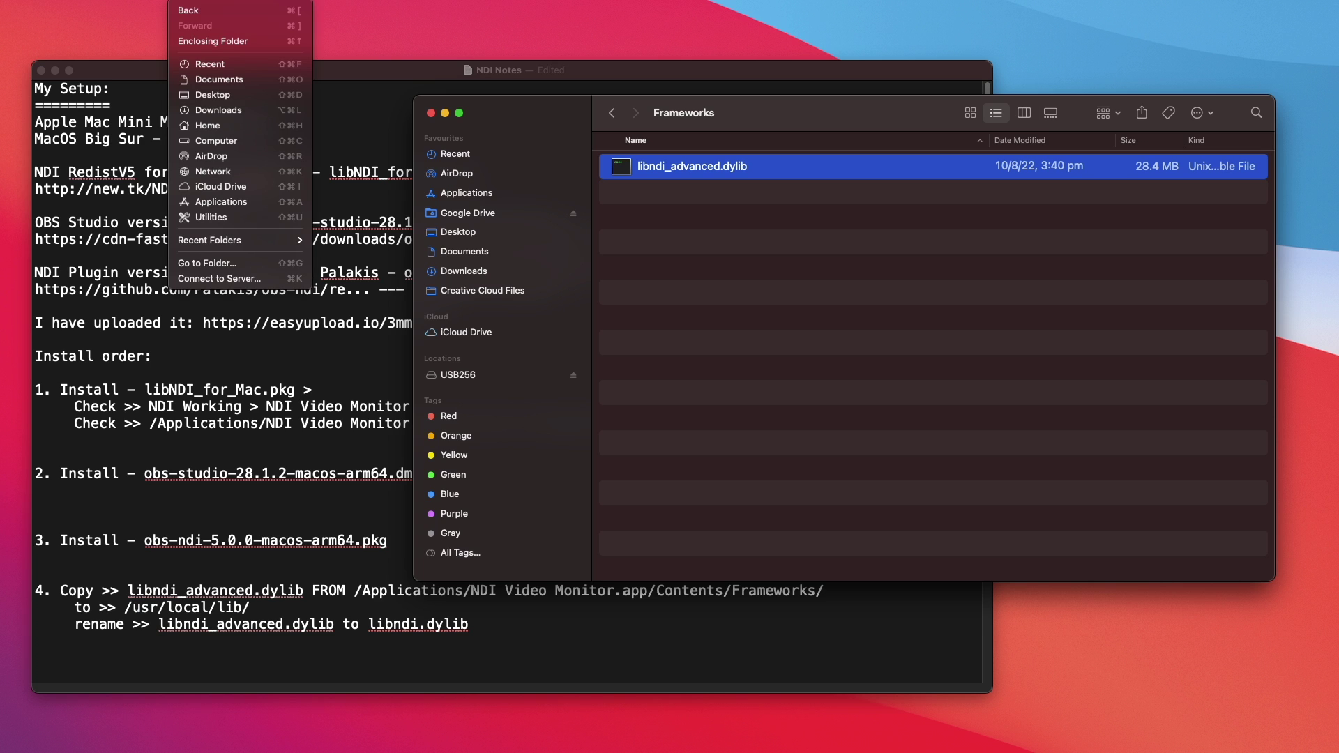
pyautogui.click(209, 264)
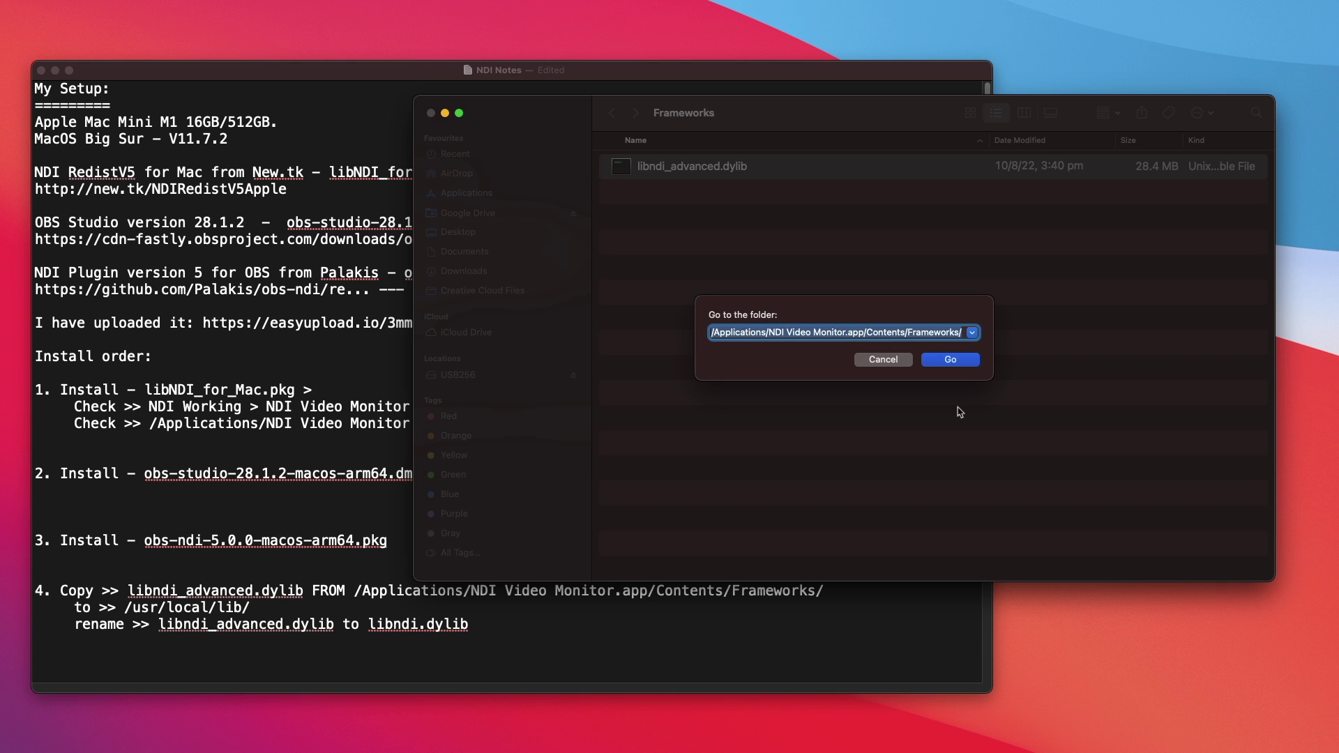
pyautogui.press('super+v')
pyautogui.click(954, 361)
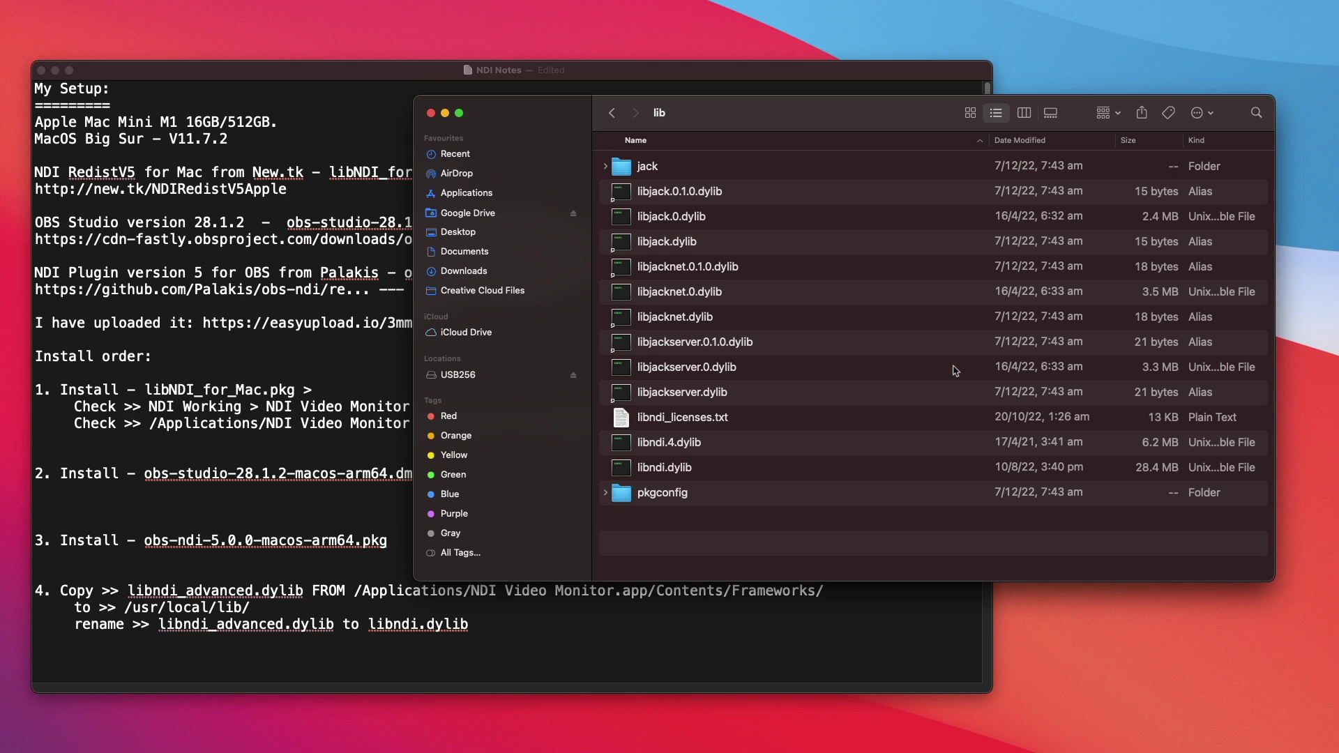
# Step: Enlarge the lib window and compare libndi.dylib (28.4 MB) with libndi.4.dylib (6.2 MB)
pyautogui.moveTo(866, 122); pyautogui.dragTo(895, 200)
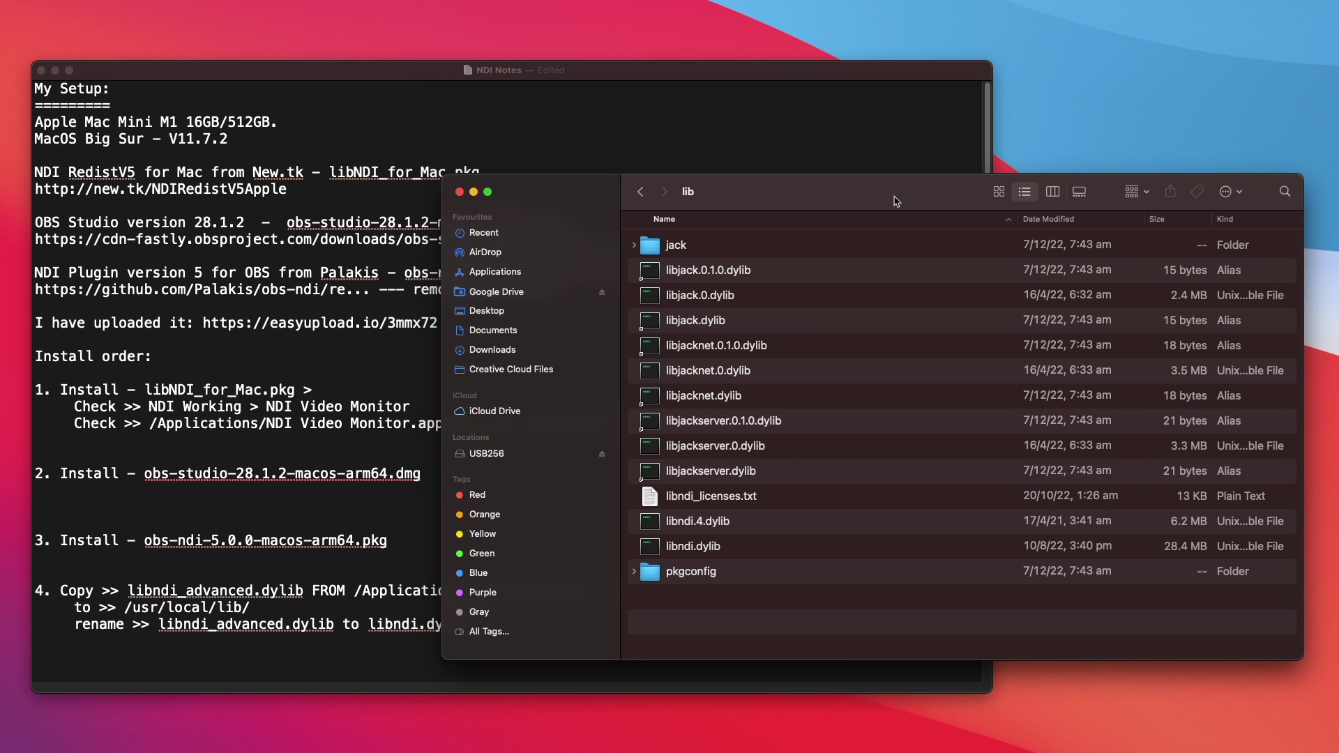
pyautogui.moveTo(1210, 663); pyautogui.dragTo(1205, 713)
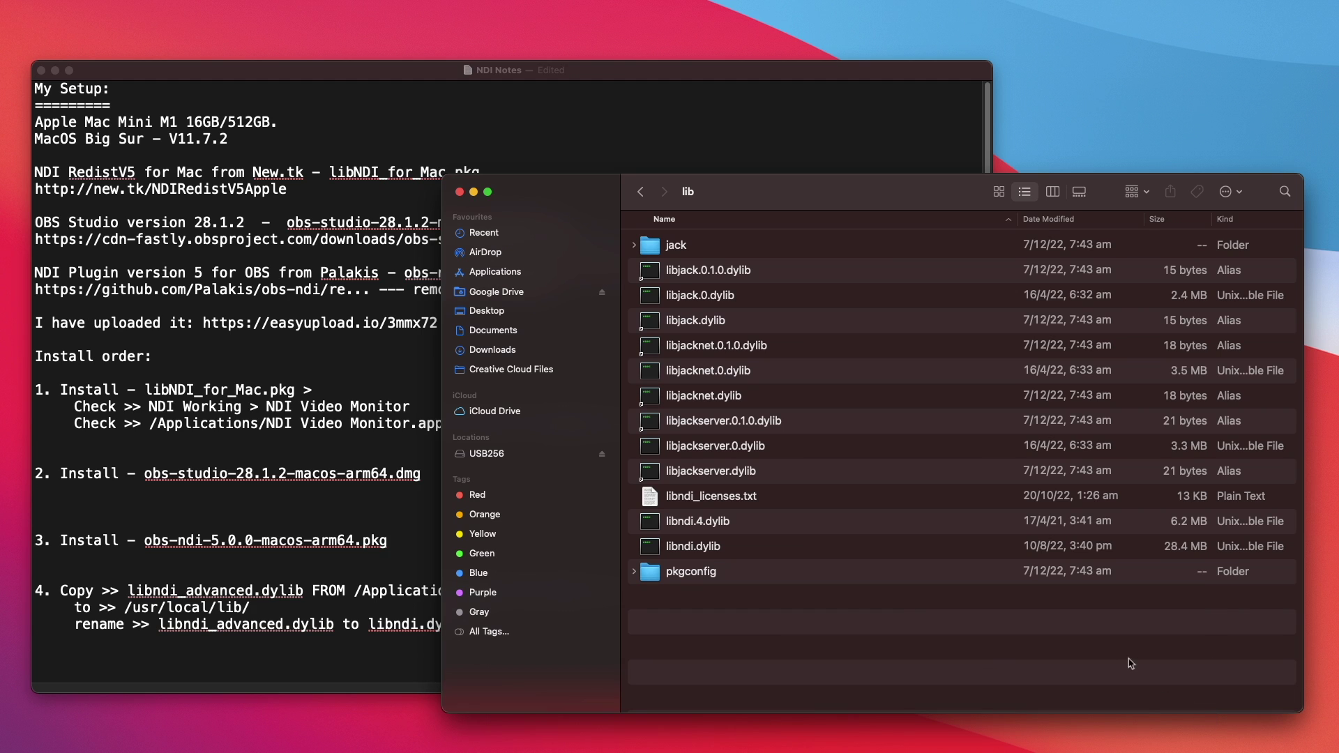
pyautogui.click(693, 550)
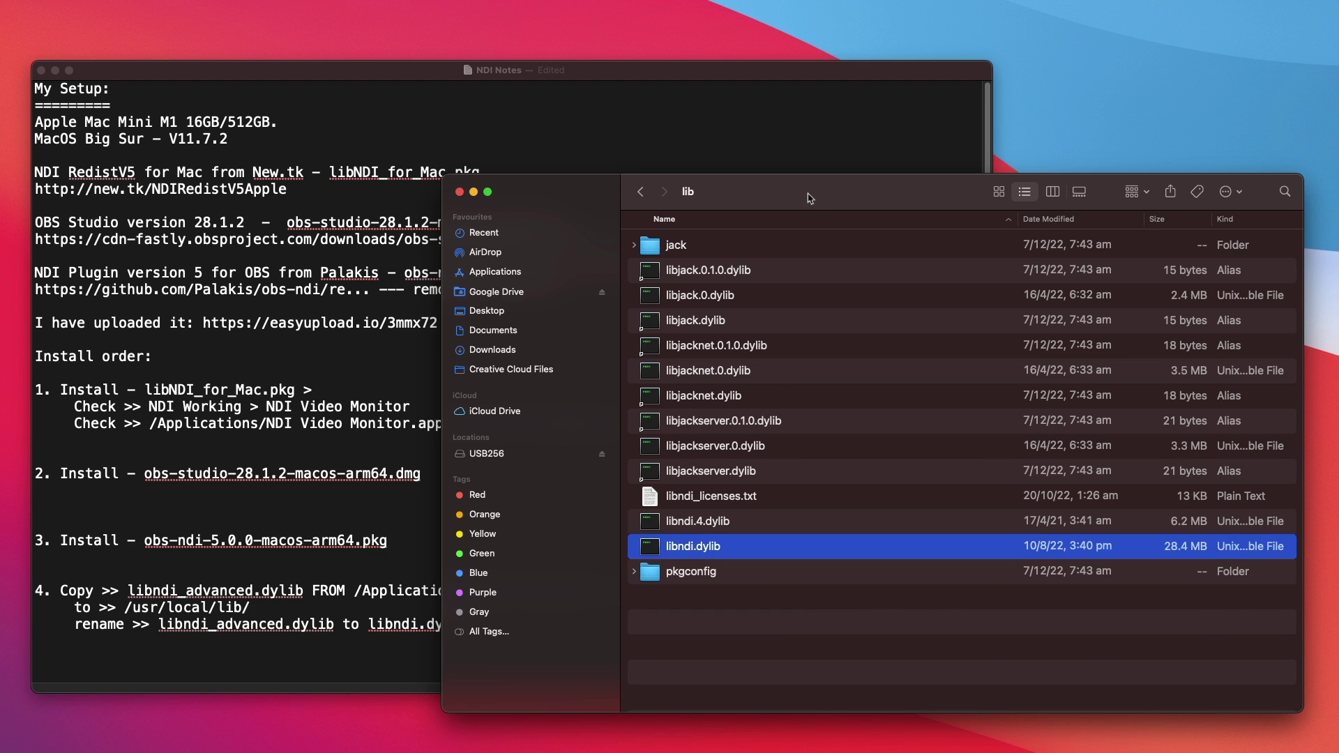
pyautogui.moveTo(811, 202); pyautogui.dragTo(842, 178)
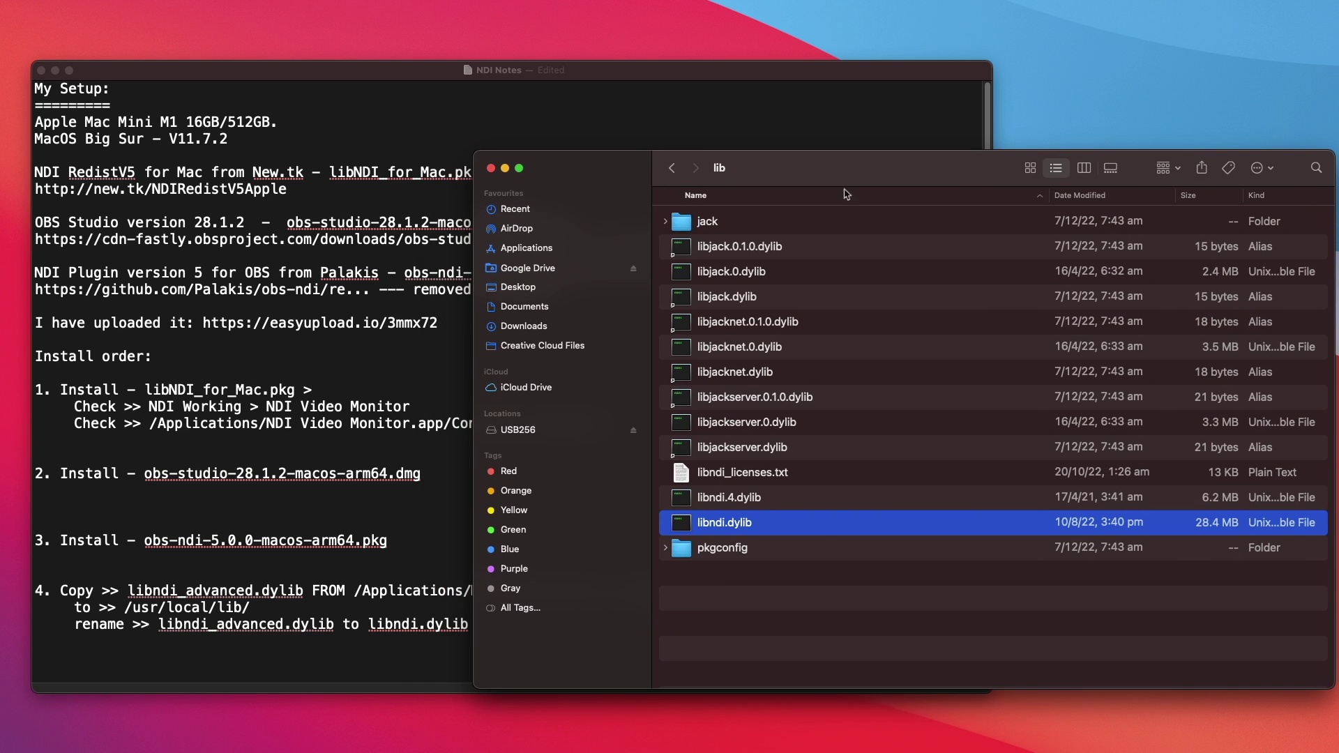
pyautogui.click(743, 504)
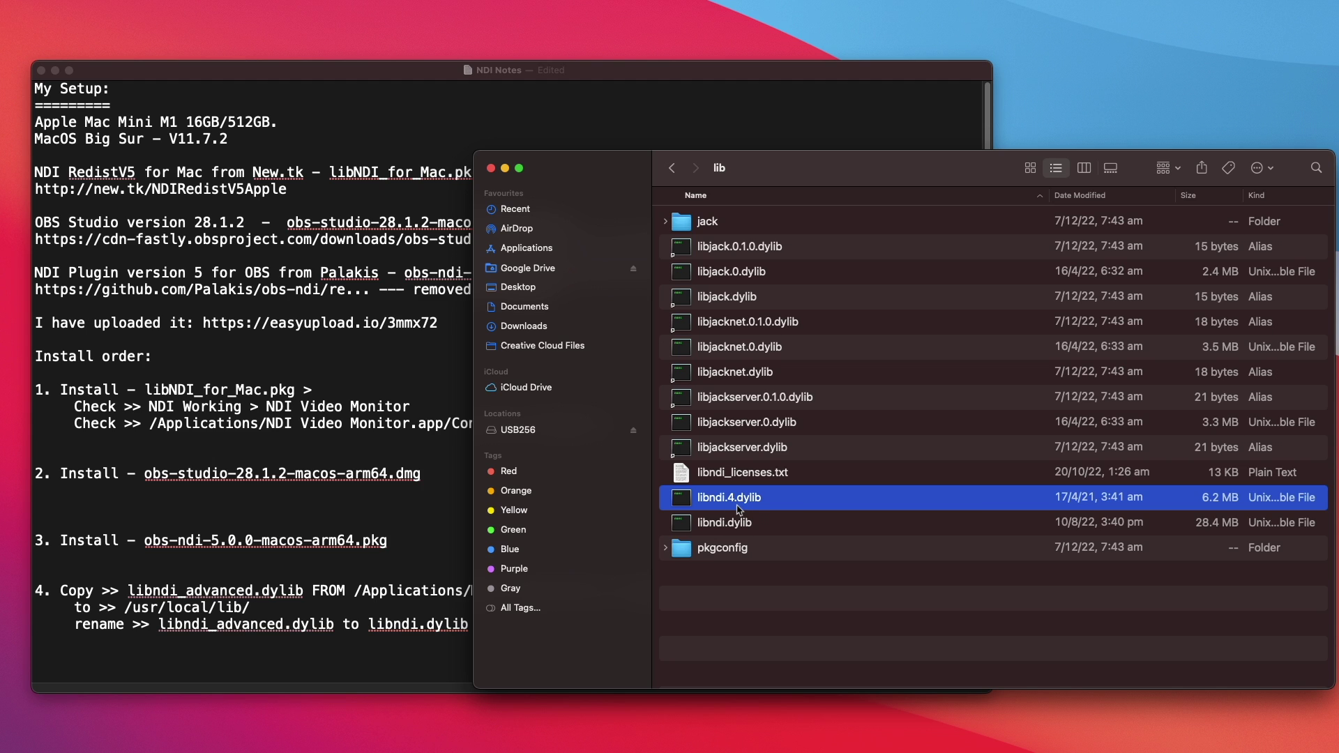
# Step: Switch to OBS Studio and open the obs-ndi Settings dialog from the Tools menu
pyautogui.click(852, 522)
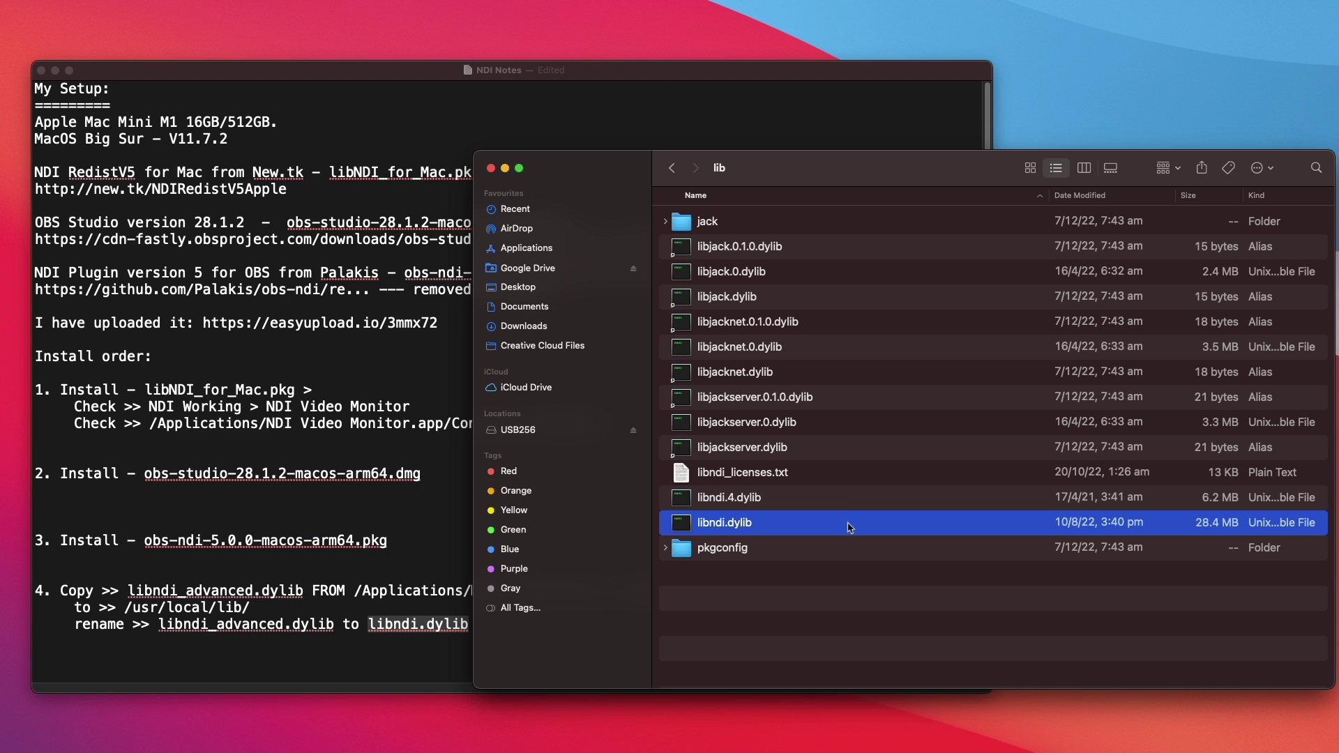
pyautogui.press('super+Tab')
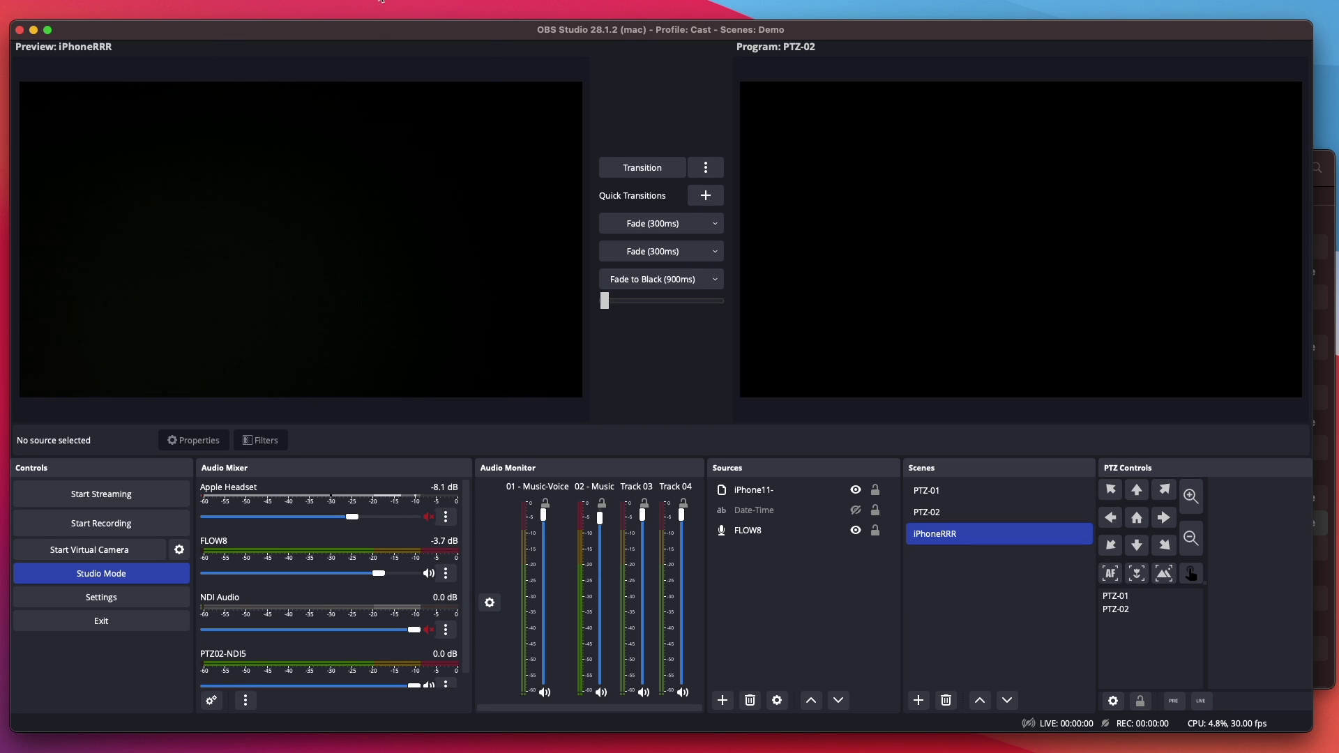
pyautogui.click(381, 1)
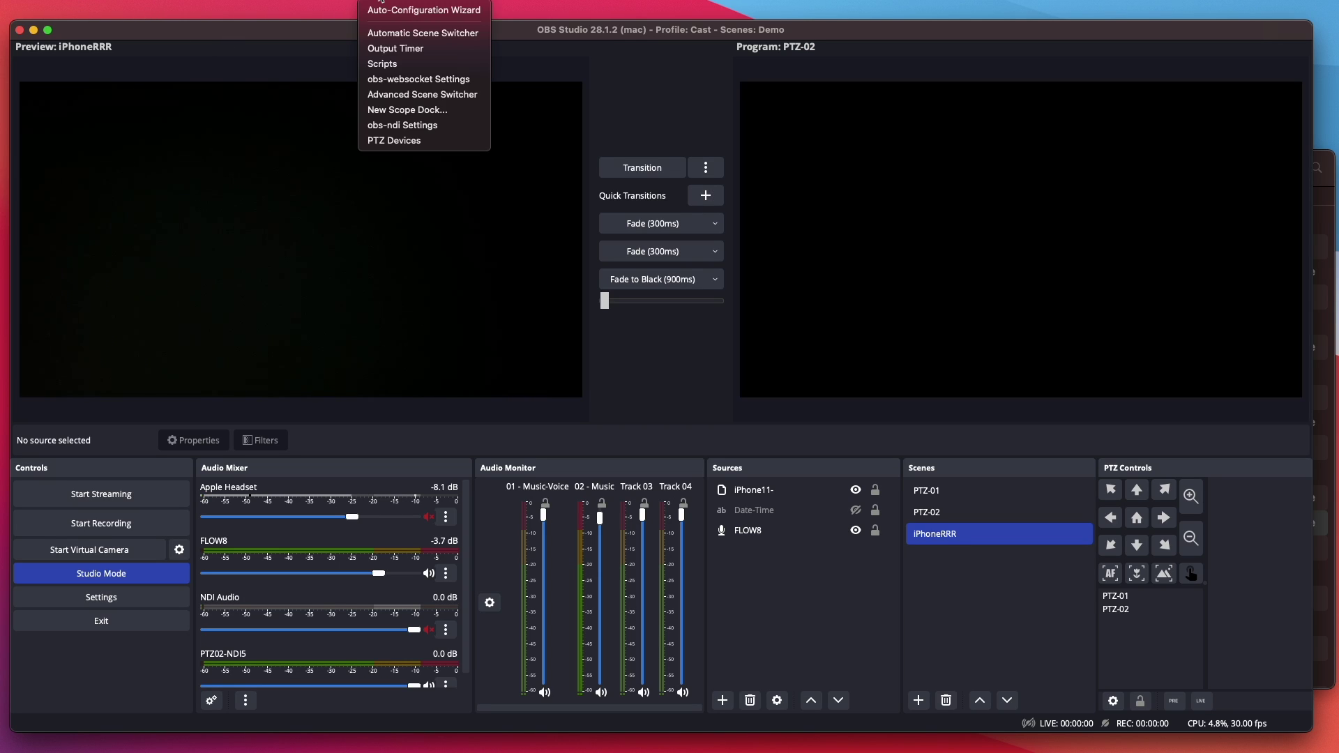
pyautogui.click(418, 131)
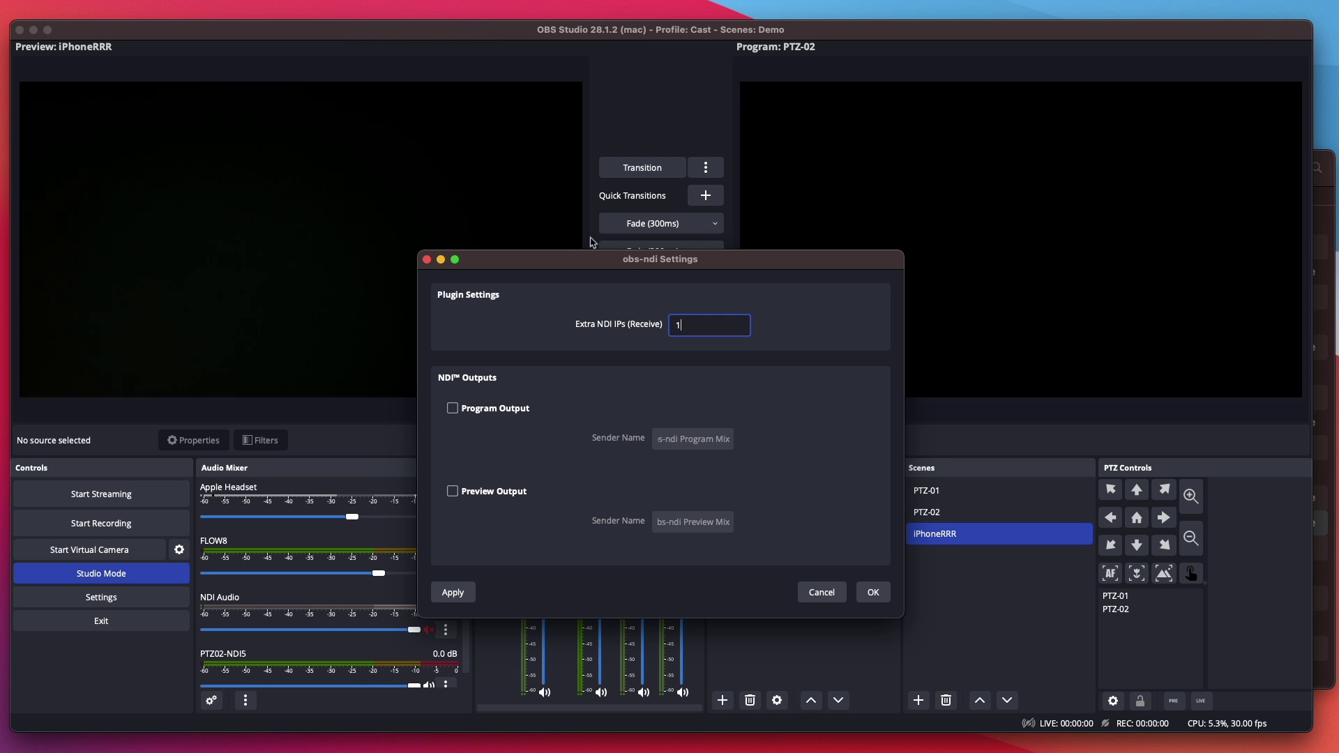
pyautogui.moveTo(594, 266); pyautogui.dragTo(546, 255)
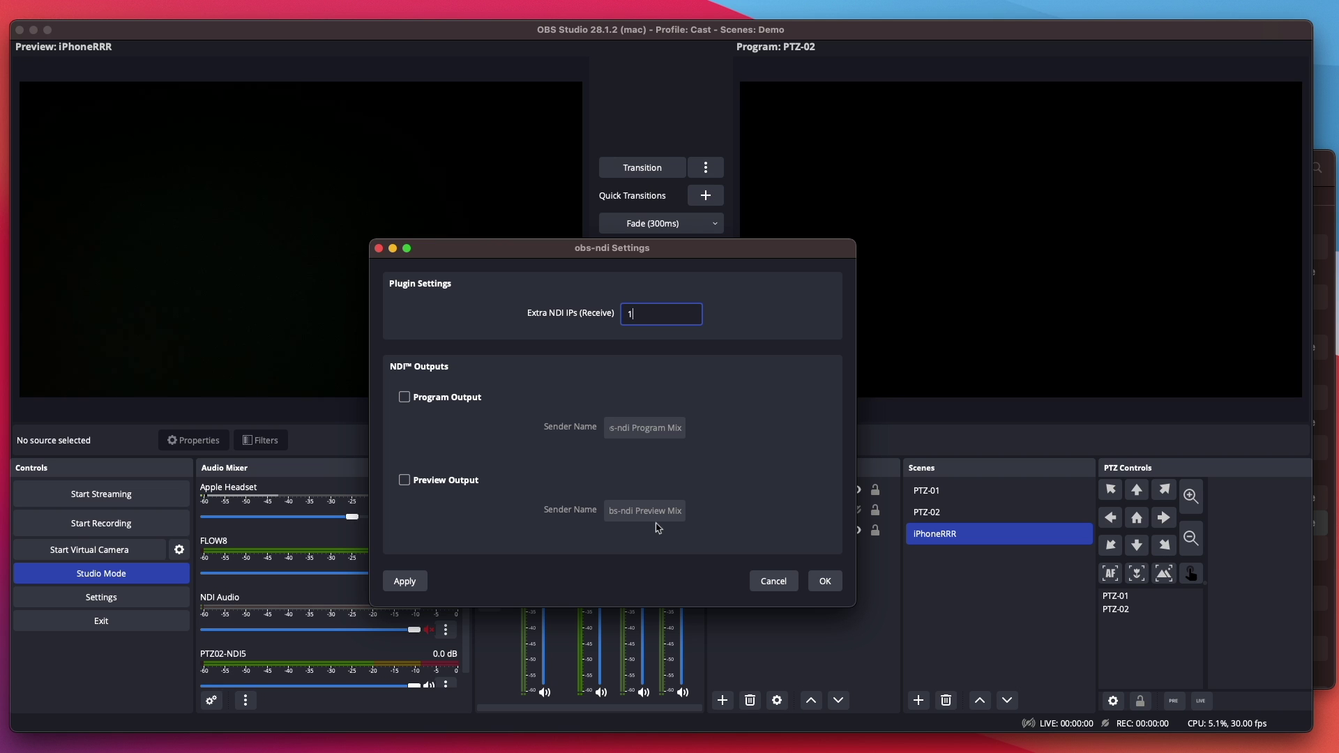
# Step: Cancel obs-ndi Settings and inspect the PTZ01-NDI4xx source properties without changing them
pyautogui.click(767, 585)
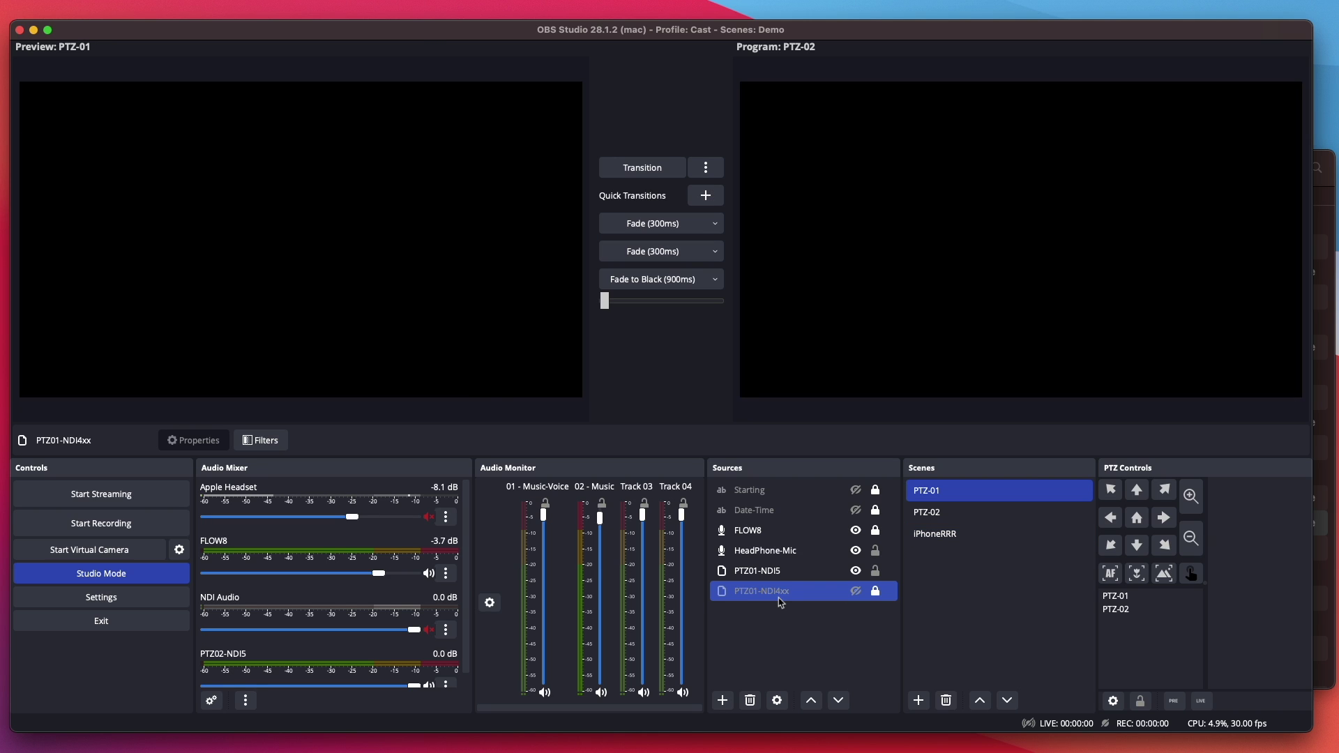
pyautogui.doubleClick(780, 598)
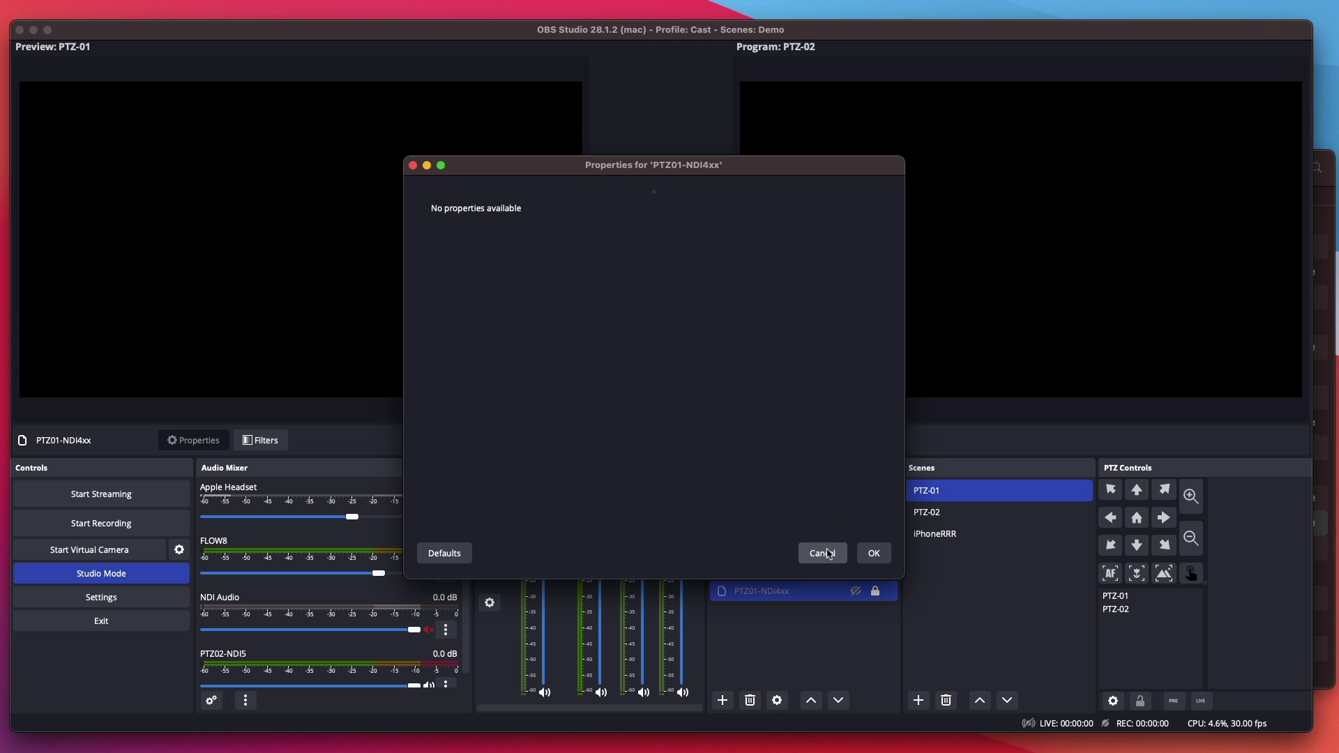
pyautogui.click(823, 556)
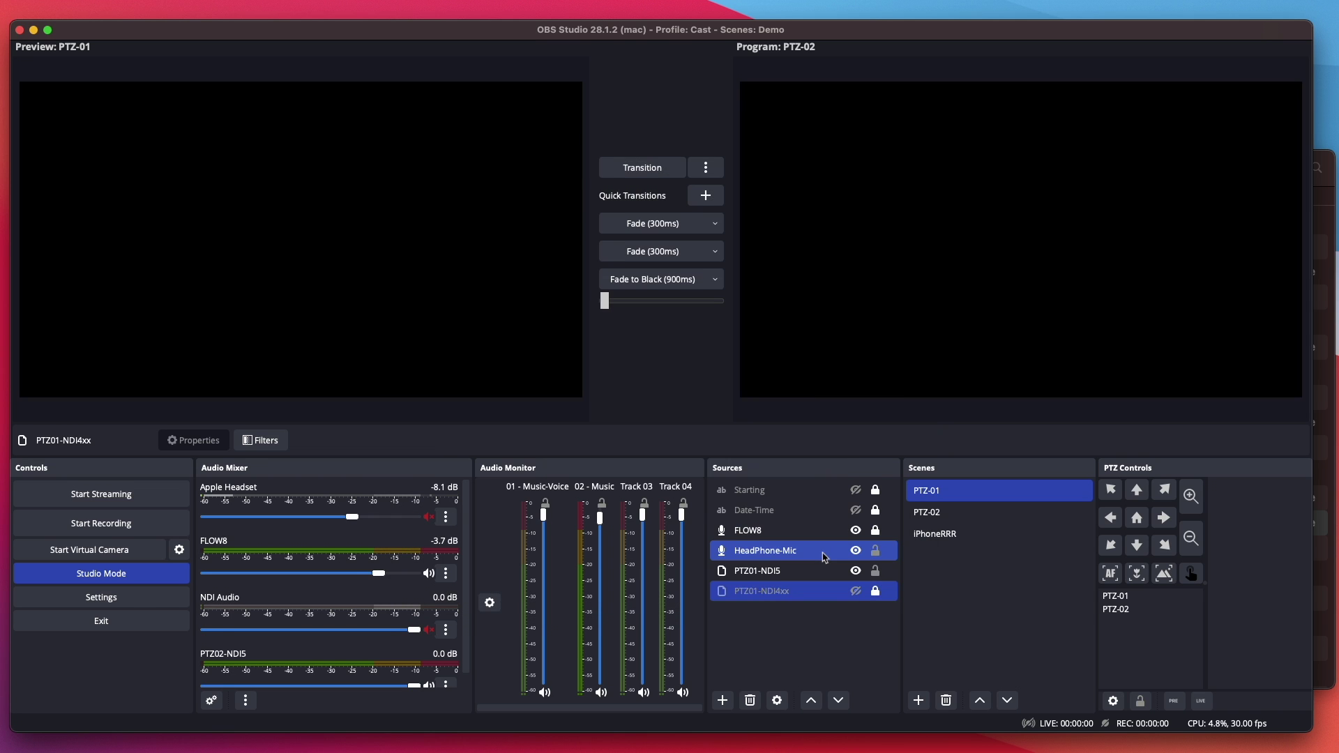
# Step: Review the PTZ01-NDI5 and PTZ01-NDI4xx properties, cancelling each and clearing the selection
pyautogui.click(763, 567)
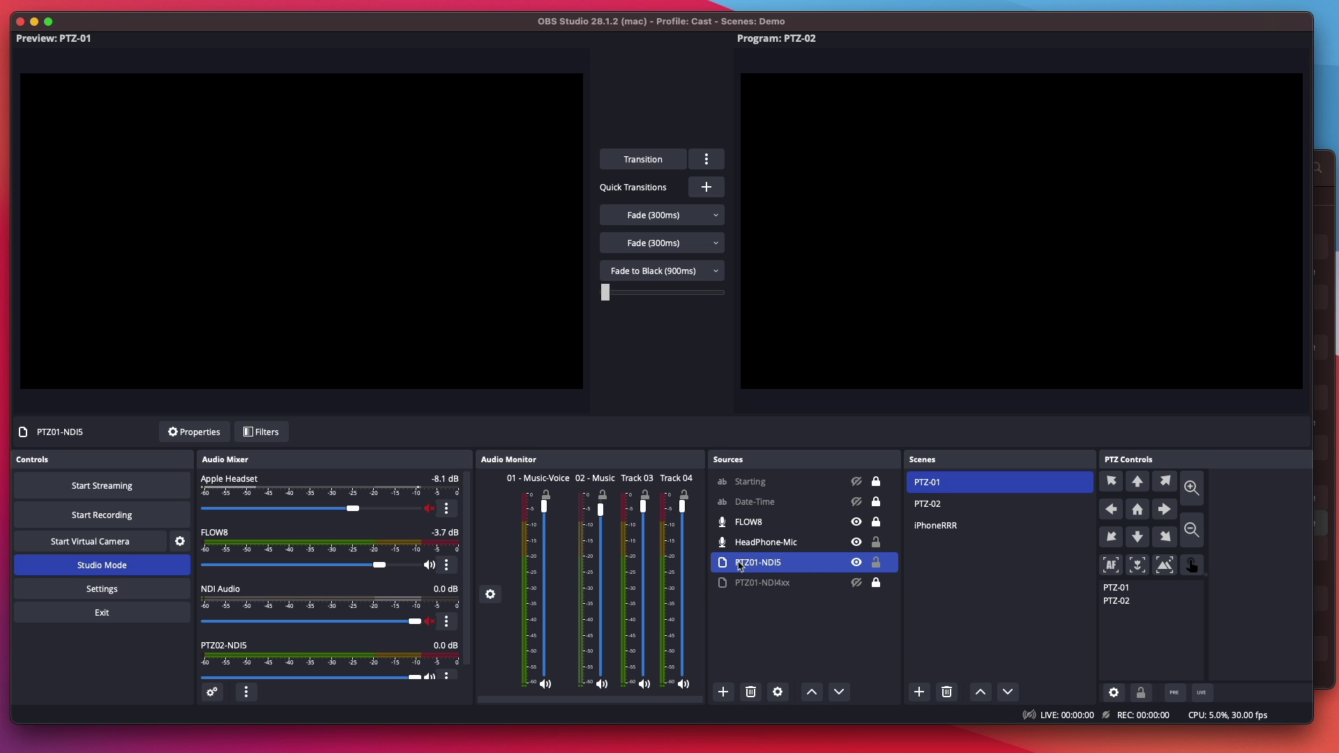
pyautogui.keyDown('shift'); pyautogui.click(753, 572); pyautogui.keyUp('shift')
pyautogui.click(773, 572)
pyautogui.doubleClick(772, 570)
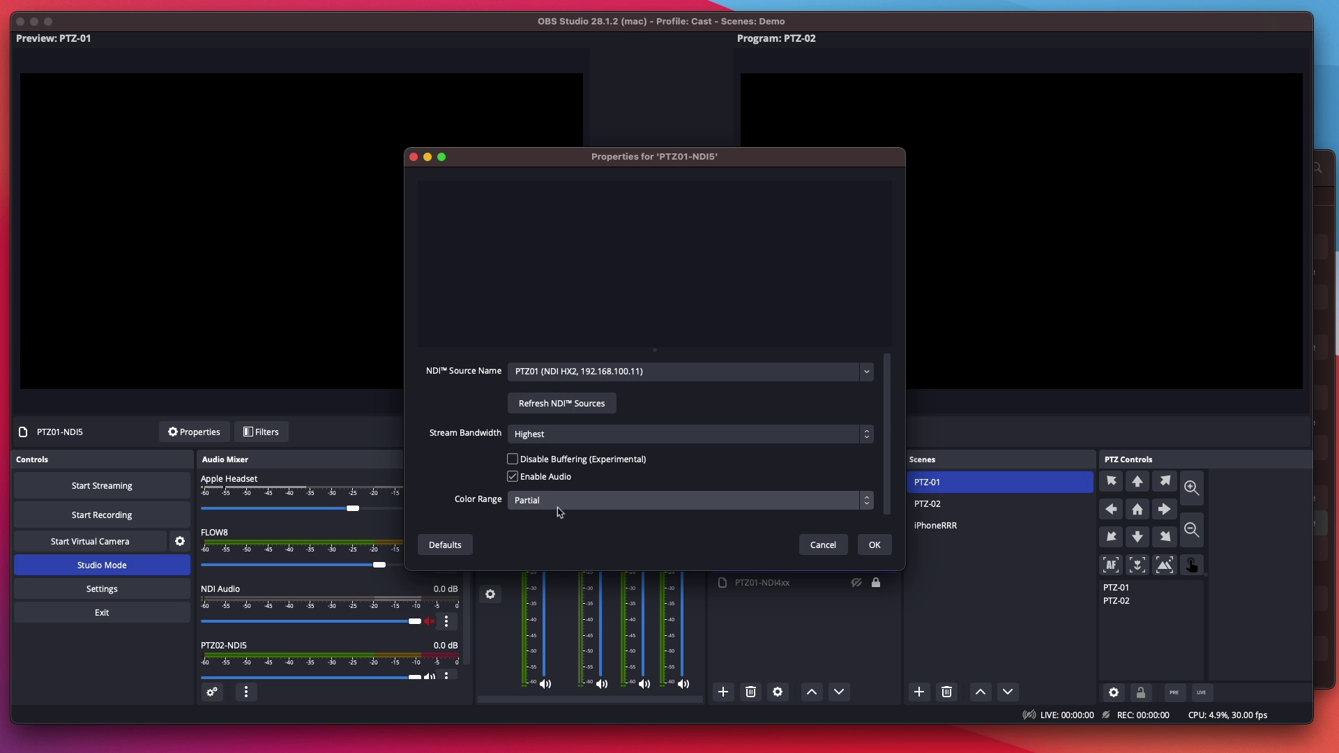
pyautogui.click(822, 545)
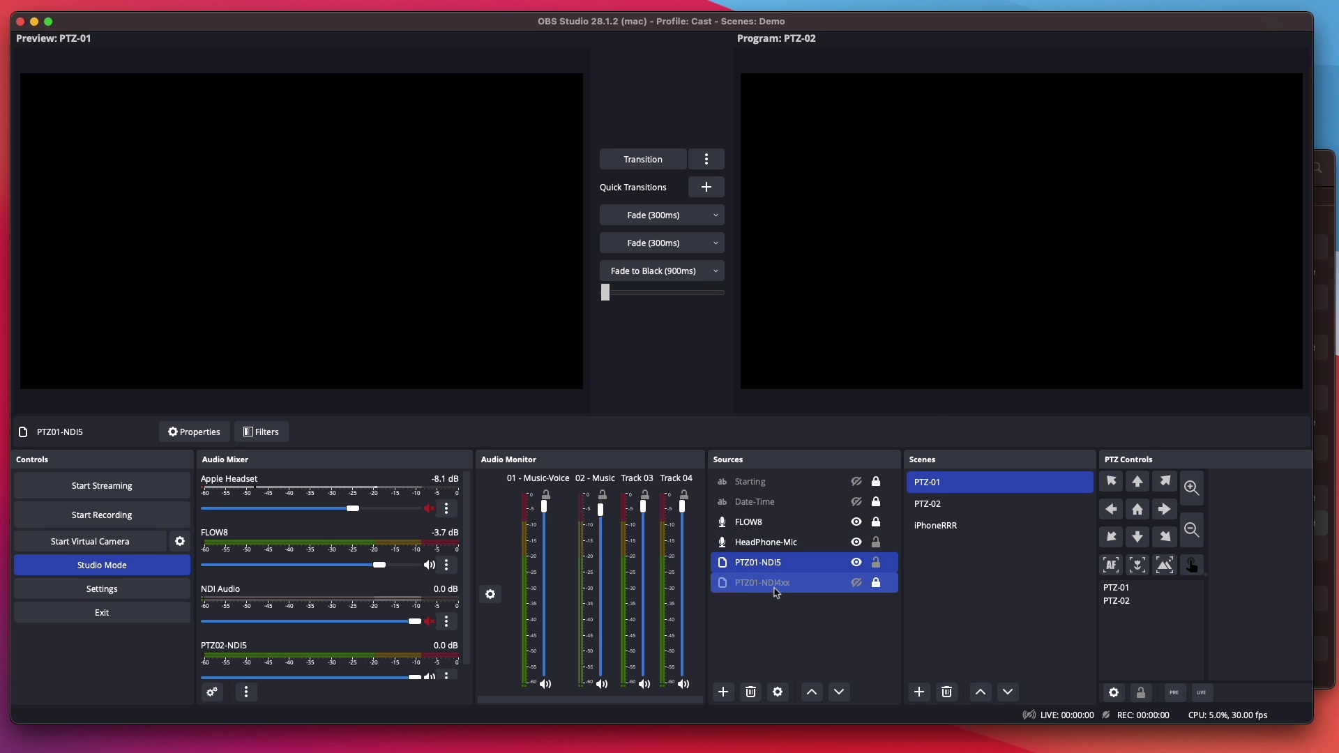
pyautogui.doubleClick(775, 588)
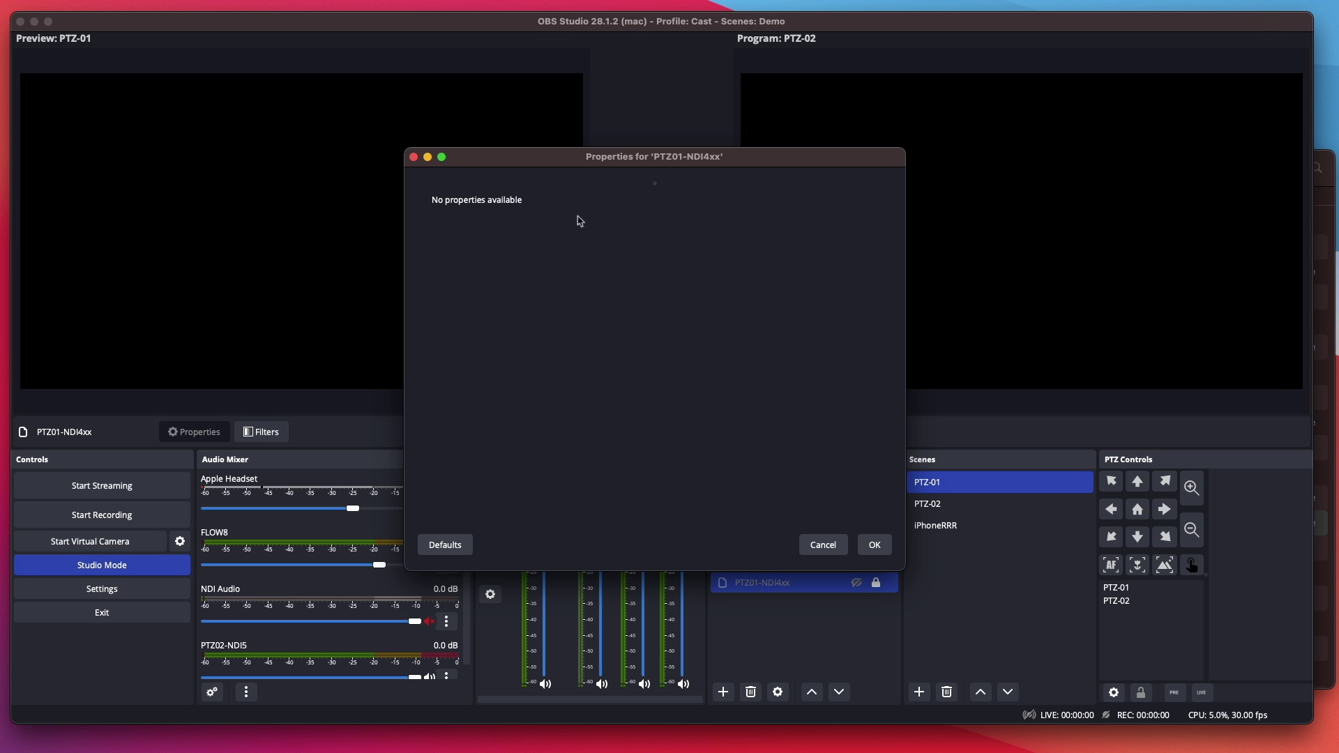
pyautogui.click(814, 551)
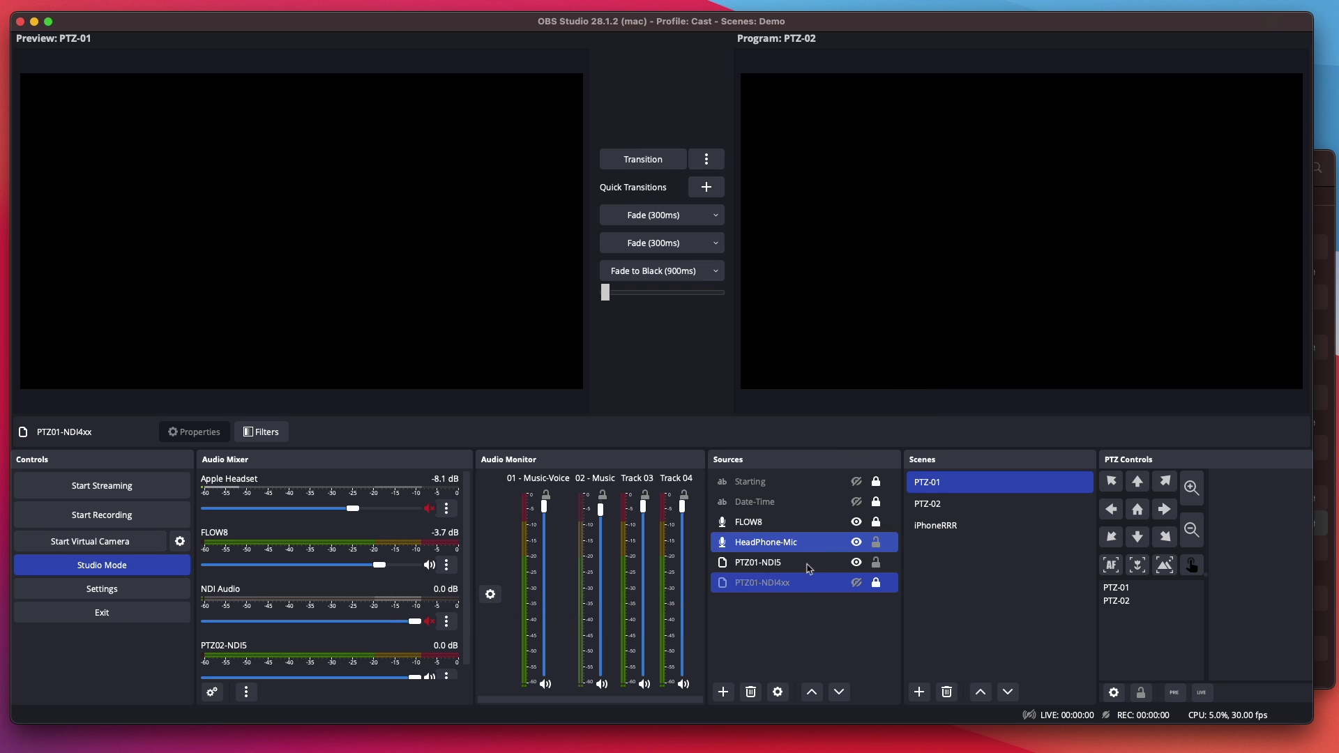
pyautogui.click(791, 628)
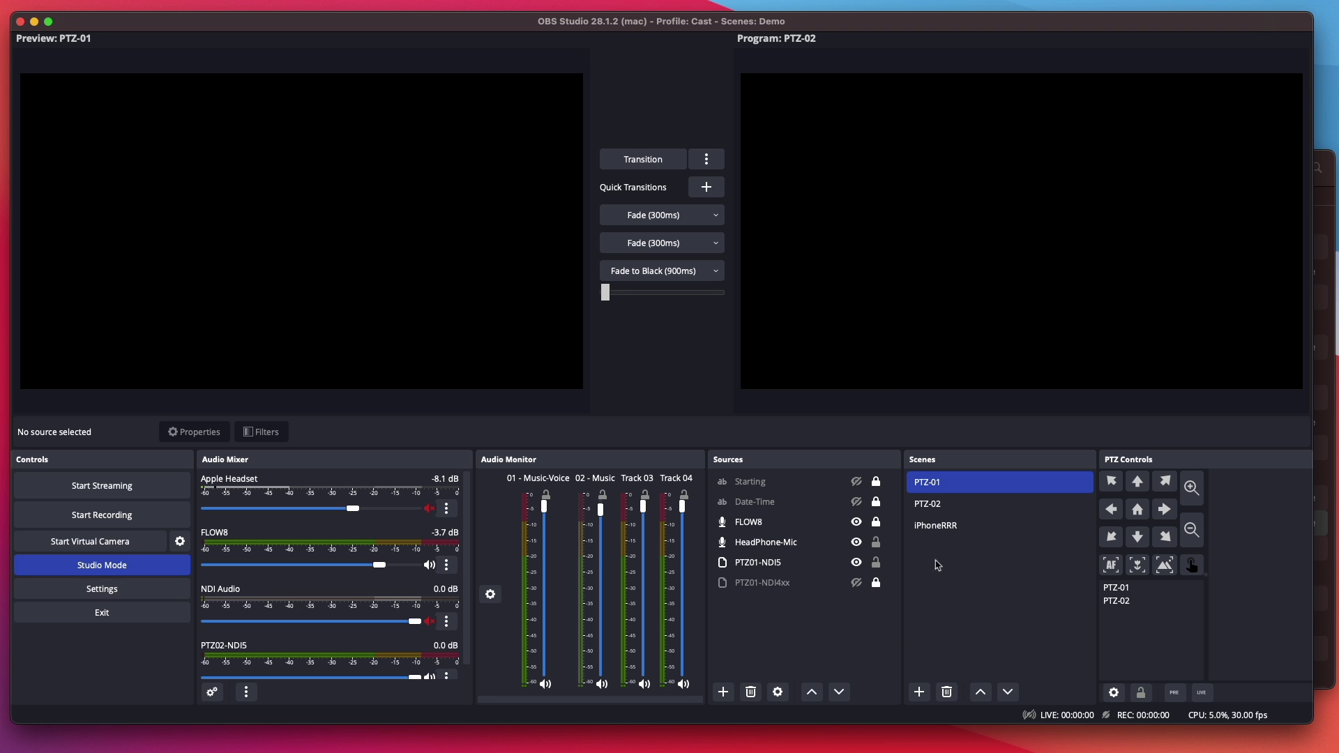
# Step: Switch to the iPhoneRRR scene and check the iPhone11- source's NDI properties, cancelling unchanged
pyautogui.click(932, 535)
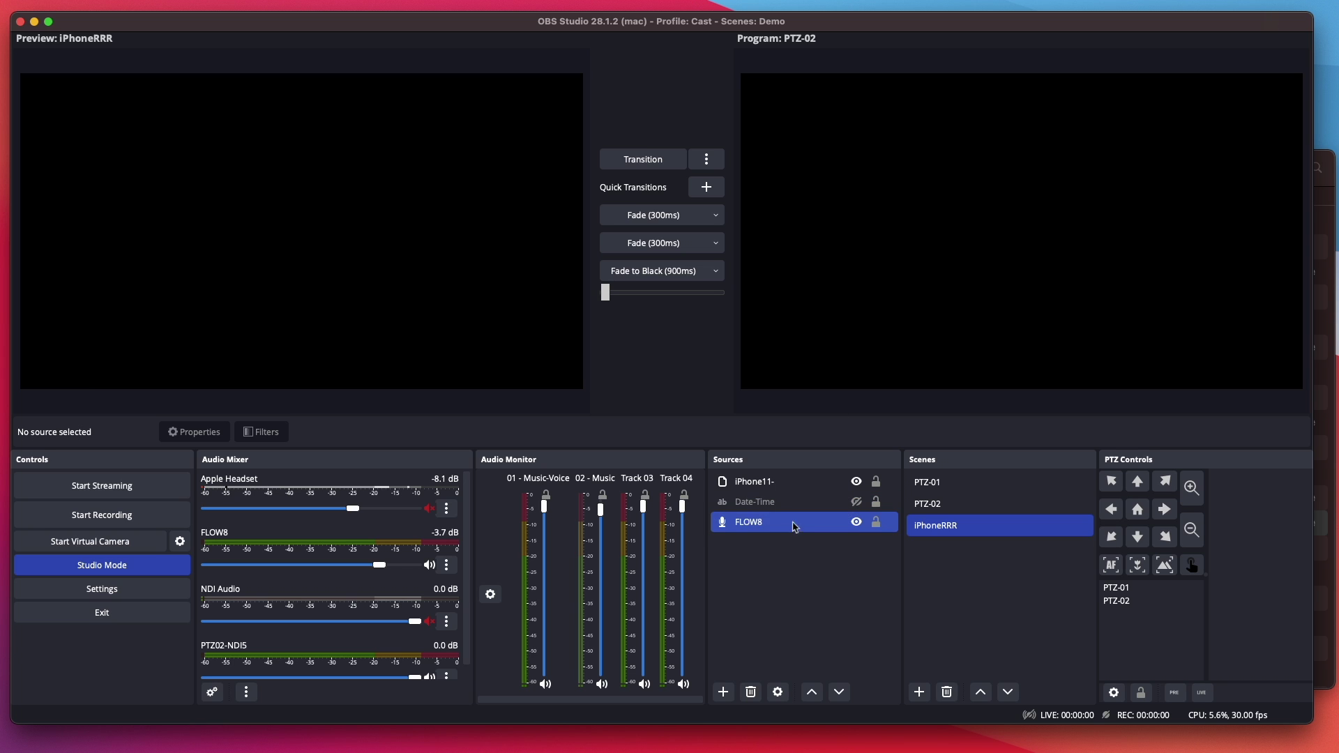
pyautogui.click(786, 502)
pyautogui.click(776, 489)
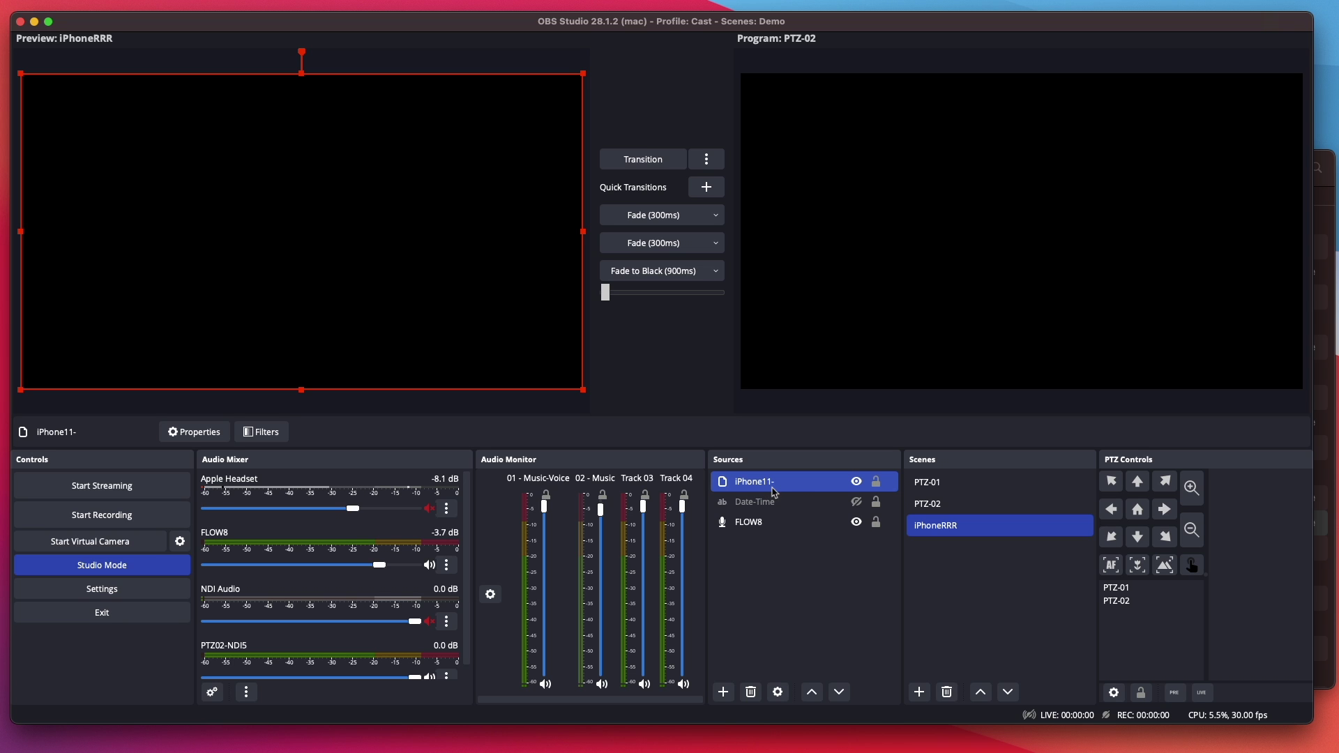
pyautogui.doubleClick(787, 488)
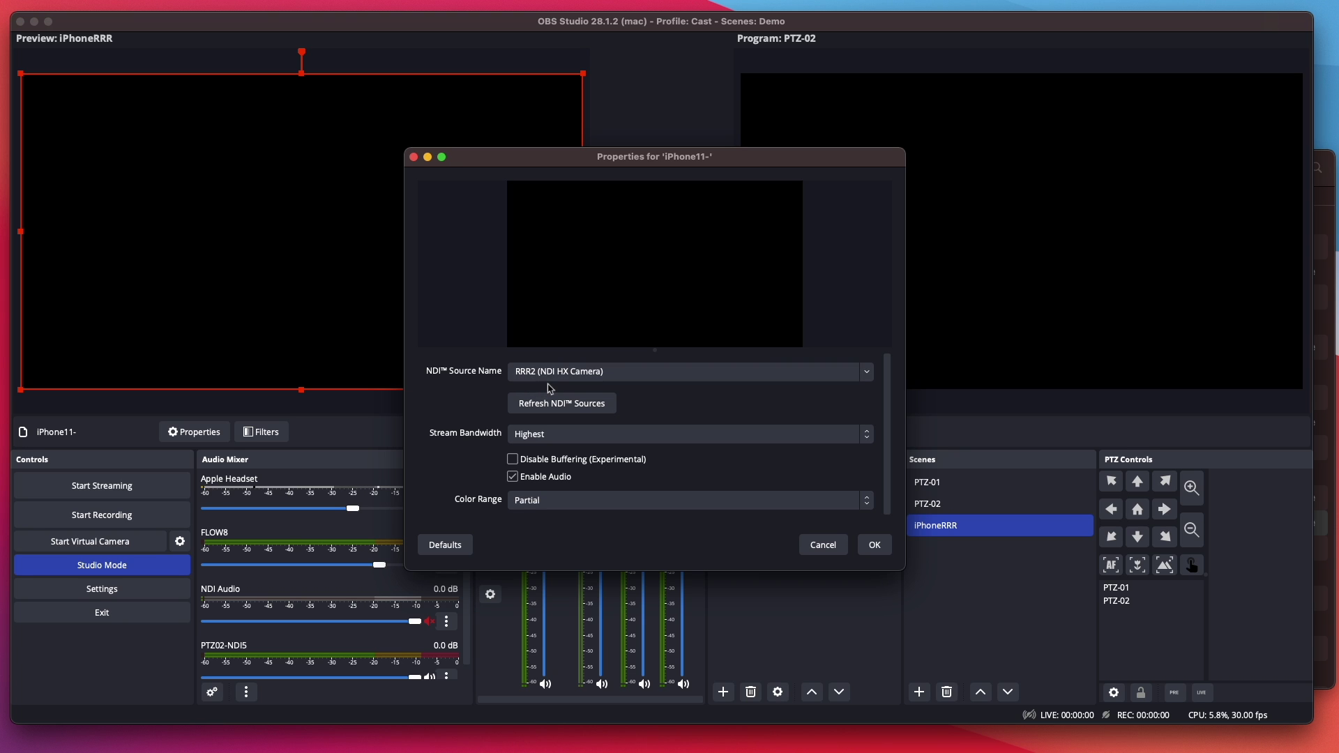
pyautogui.click(816, 553)
pyautogui.click(804, 607)
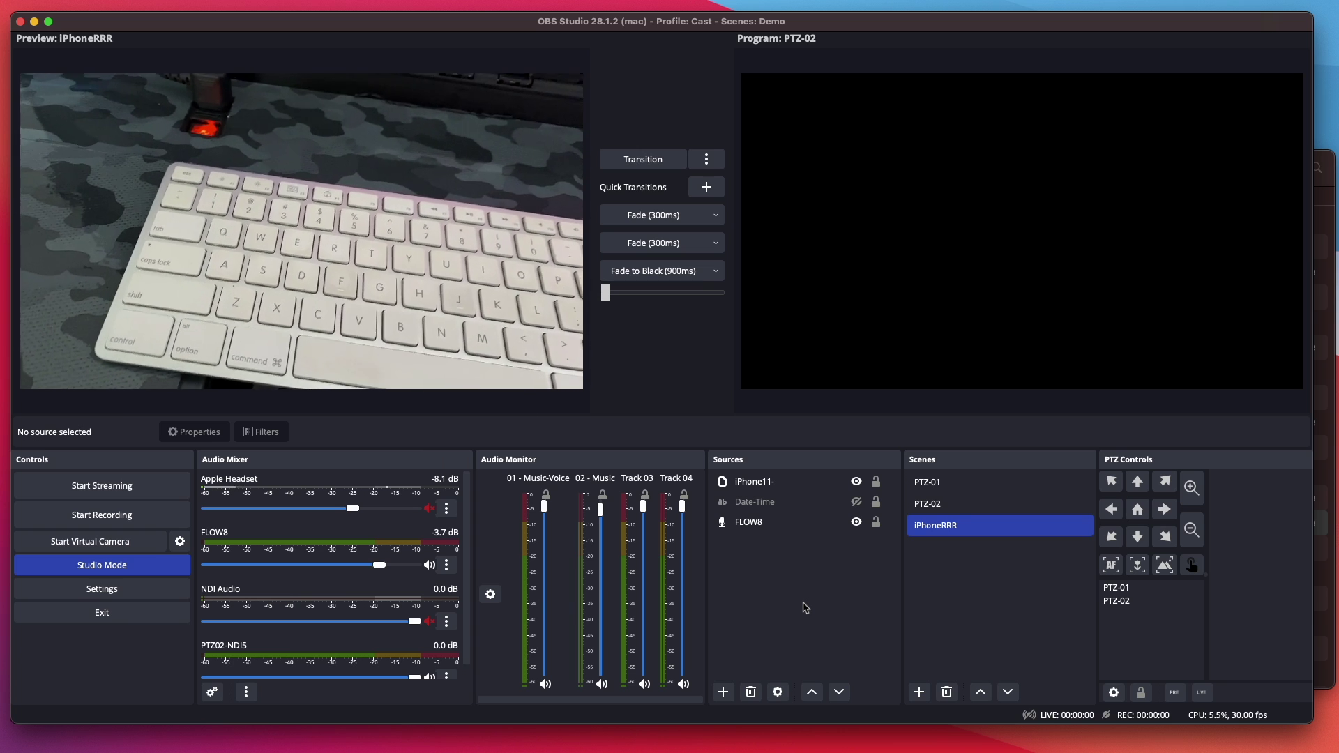
# Step: Send iPhoneRRR to program and preview, and check the About OBS Studio version, 28.1.2
pyautogui.doubleClick(931, 529)
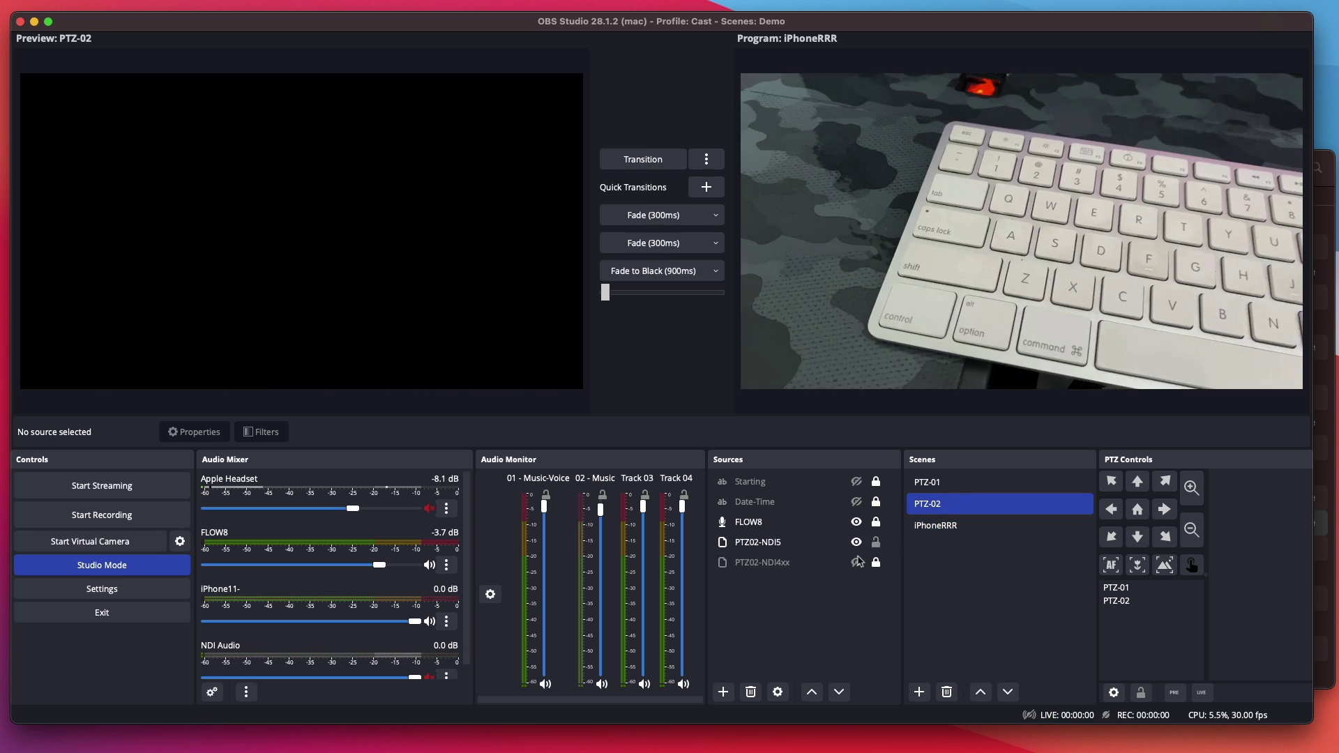
pyautogui.click(936, 530)
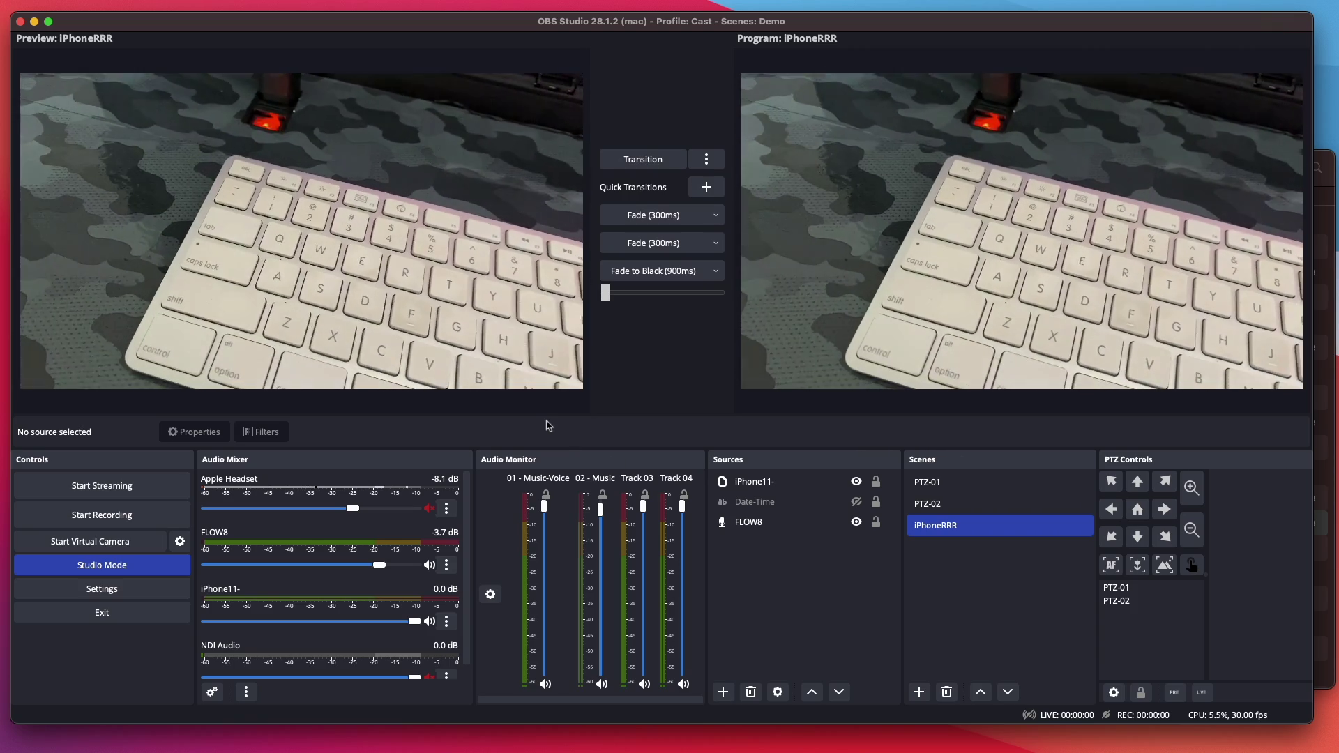
pyautogui.click(79, 6)
pyautogui.click(78, 8)
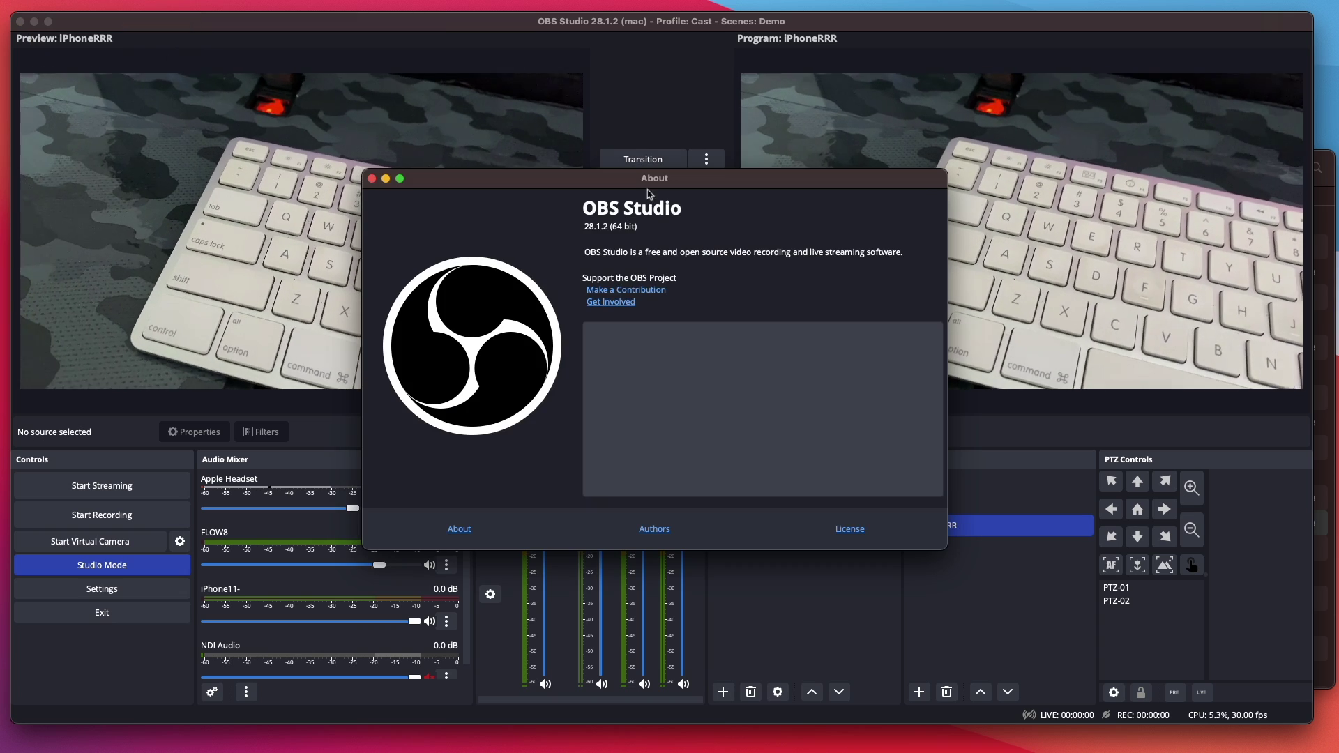
pyautogui.moveTo(649, 190); pyautogui.dragTo(696, 209)
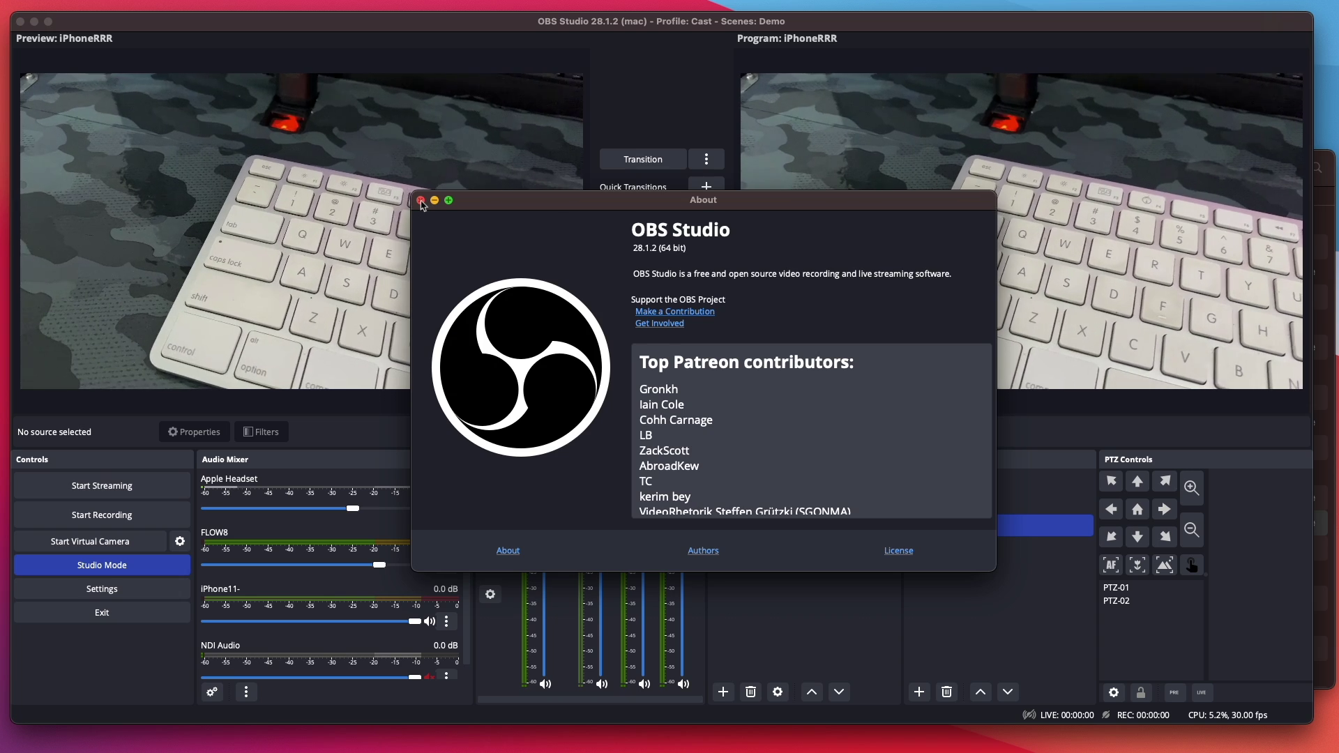
pyautogui.click(421, 201)
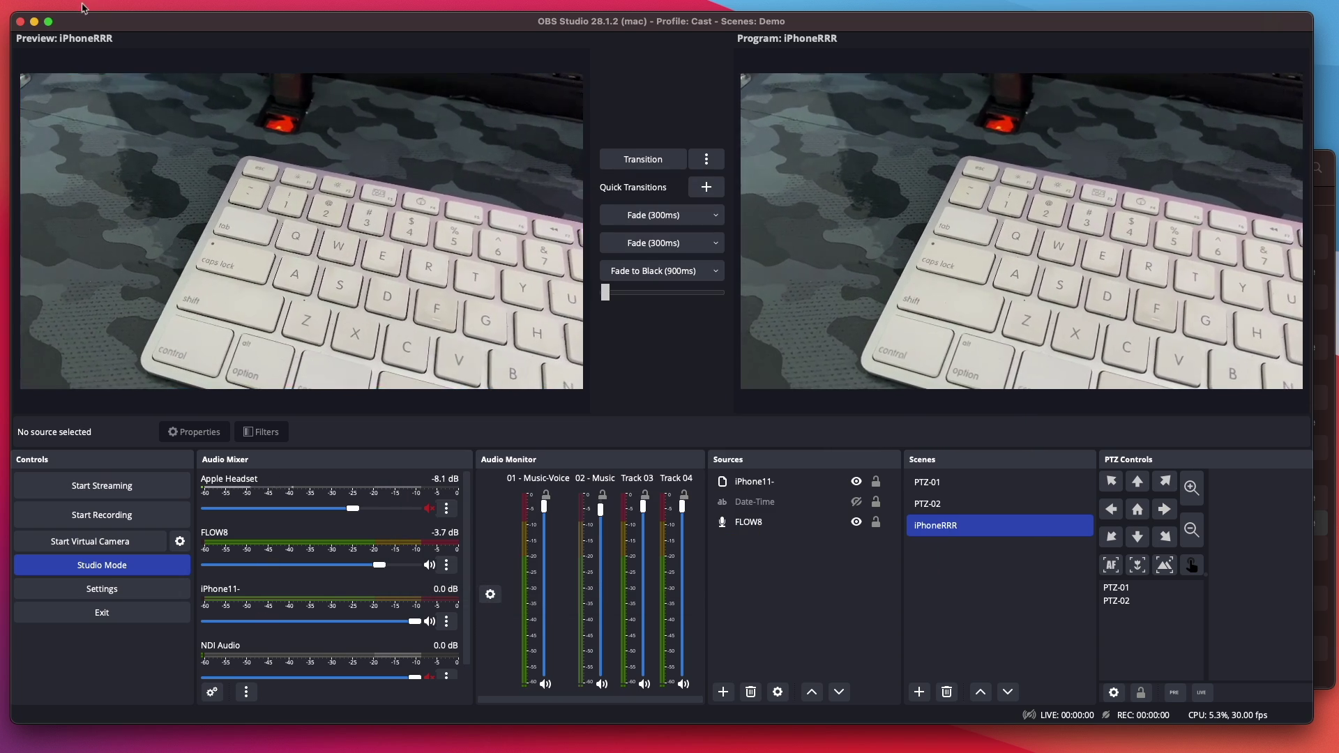
# Step: View About This Mac to confirm macOS Big Sur on Apple M1, then close it
pyautogui.click(14, 2)
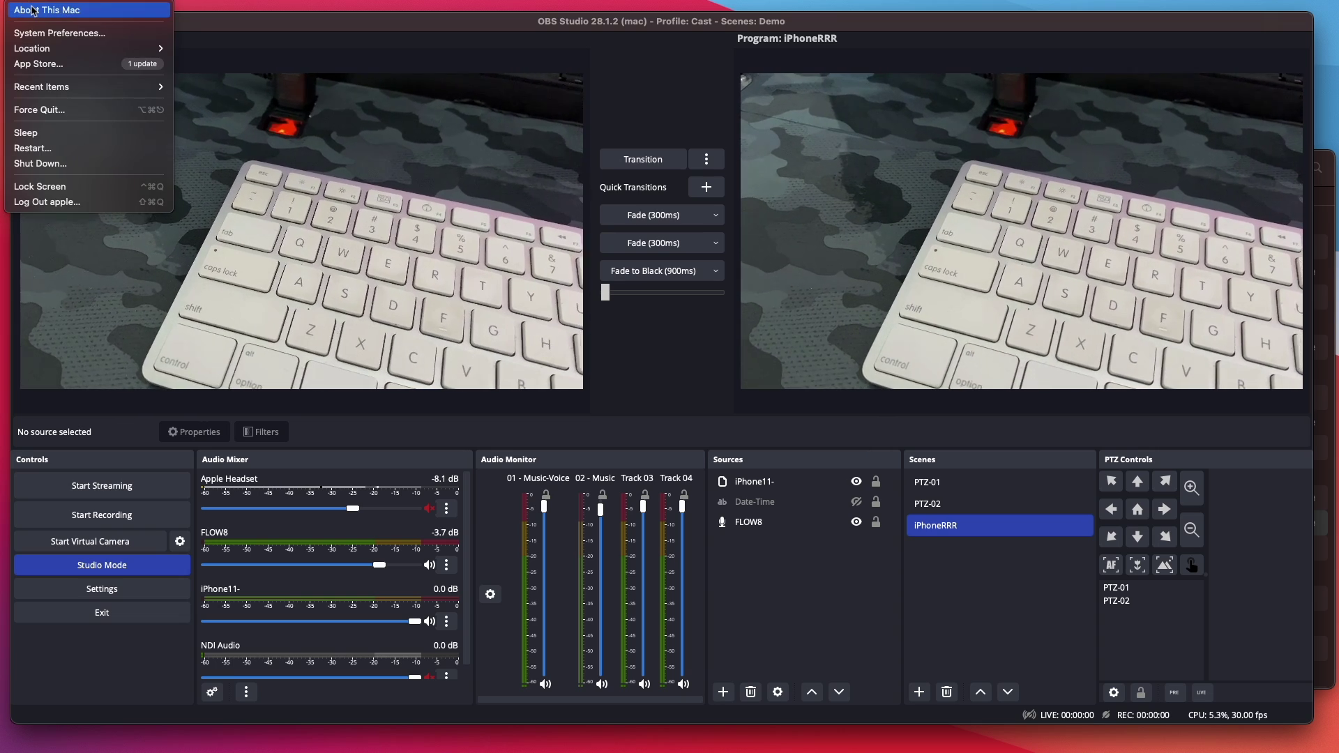
pyautogui.click(33, 10)
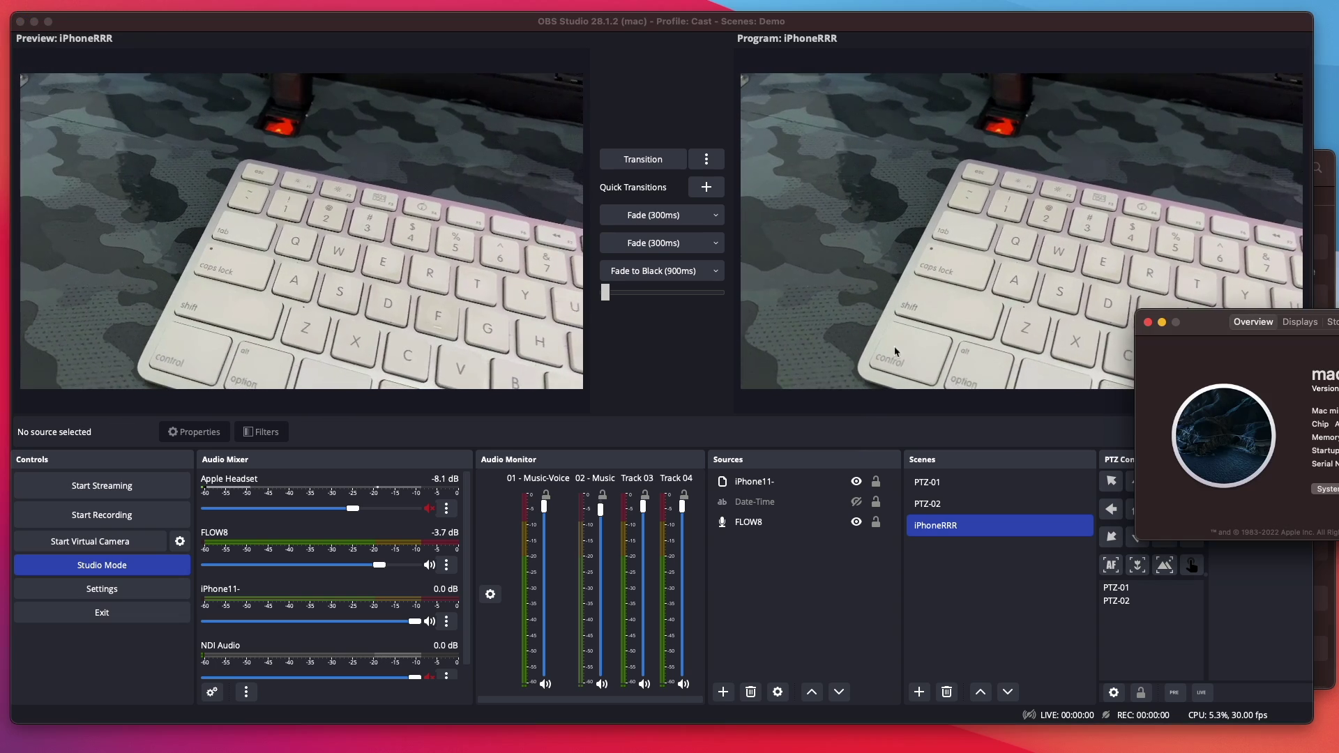
pyautogui.moveTo(1213, 322); pyautogui.dragTo(1017, 613)
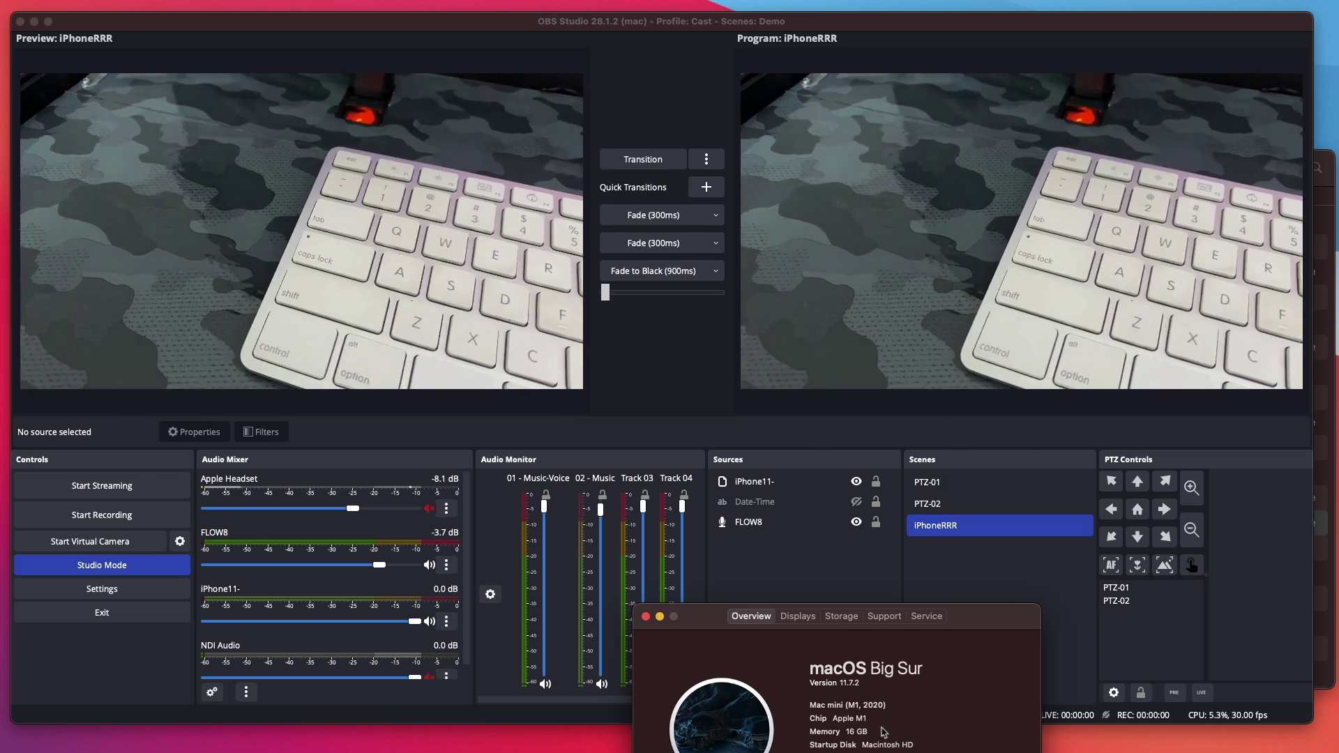
pyautogui.click(645, 617)
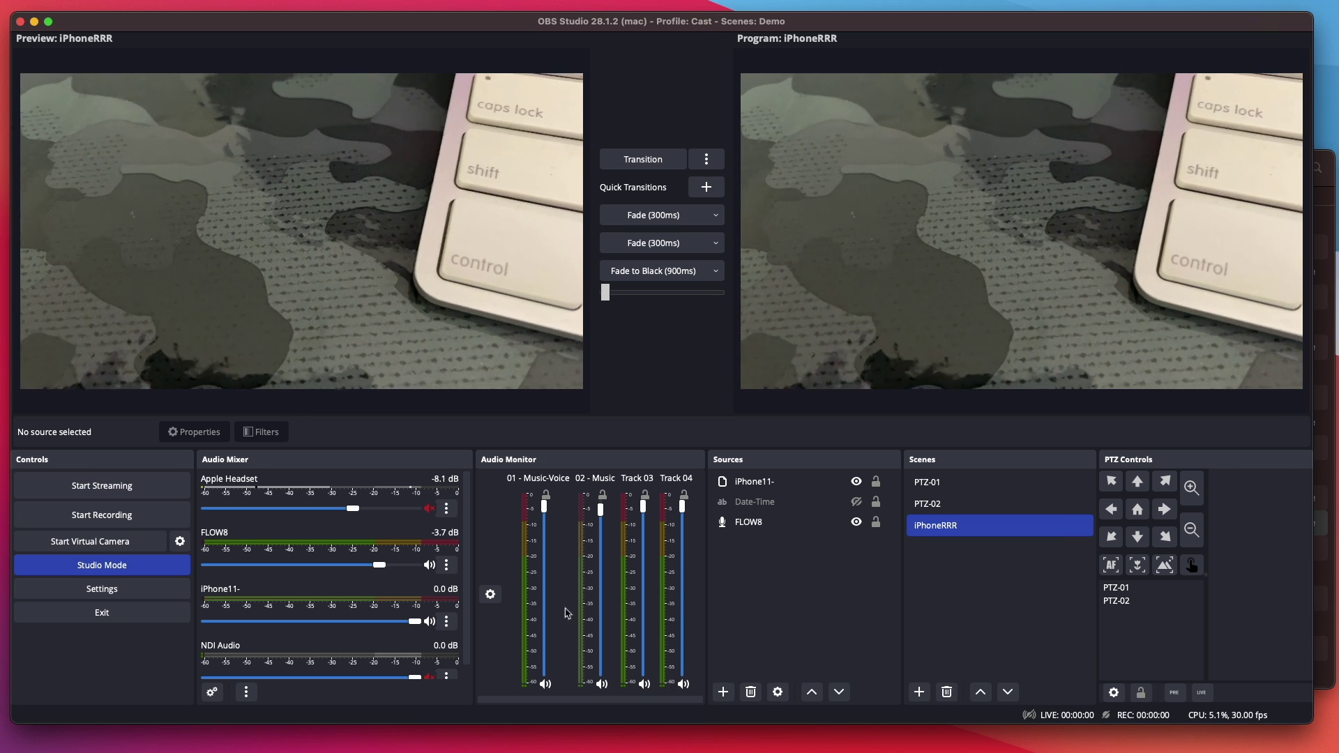
# Step: Quit OBS Studio and copy the /usr/local/lib/ path from step 4 of the NDI Notes
pyautogui.click(121, 618)
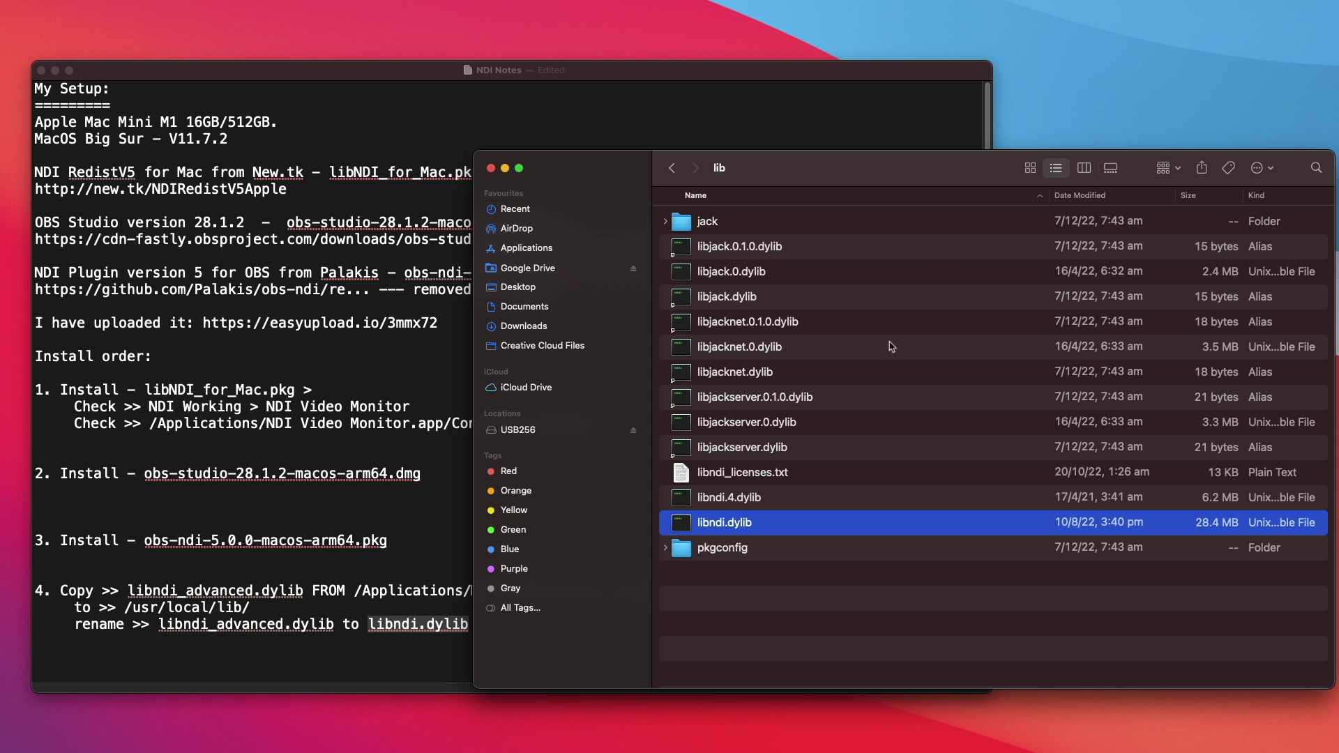
pyautogui.moveTo(906, 181); pyautogui.dragTo(909, 170)
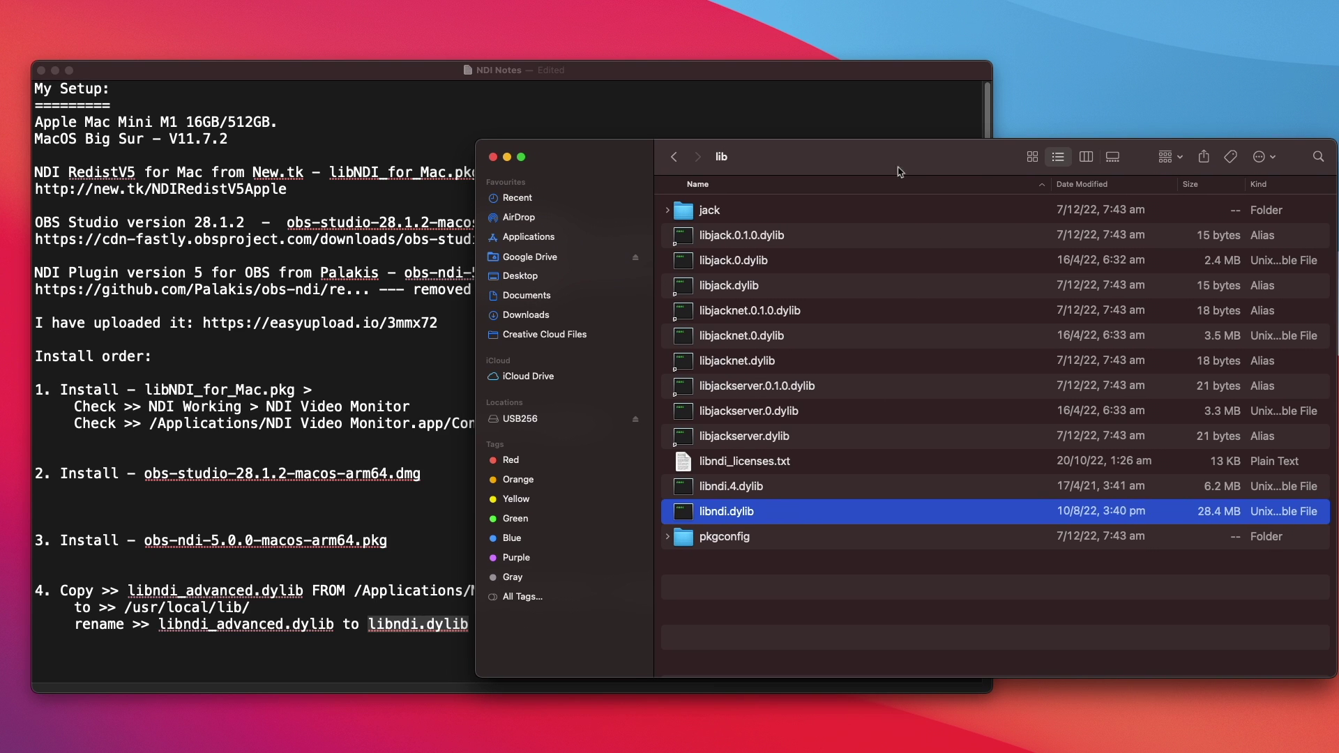
pyautogui.click(265, 608)
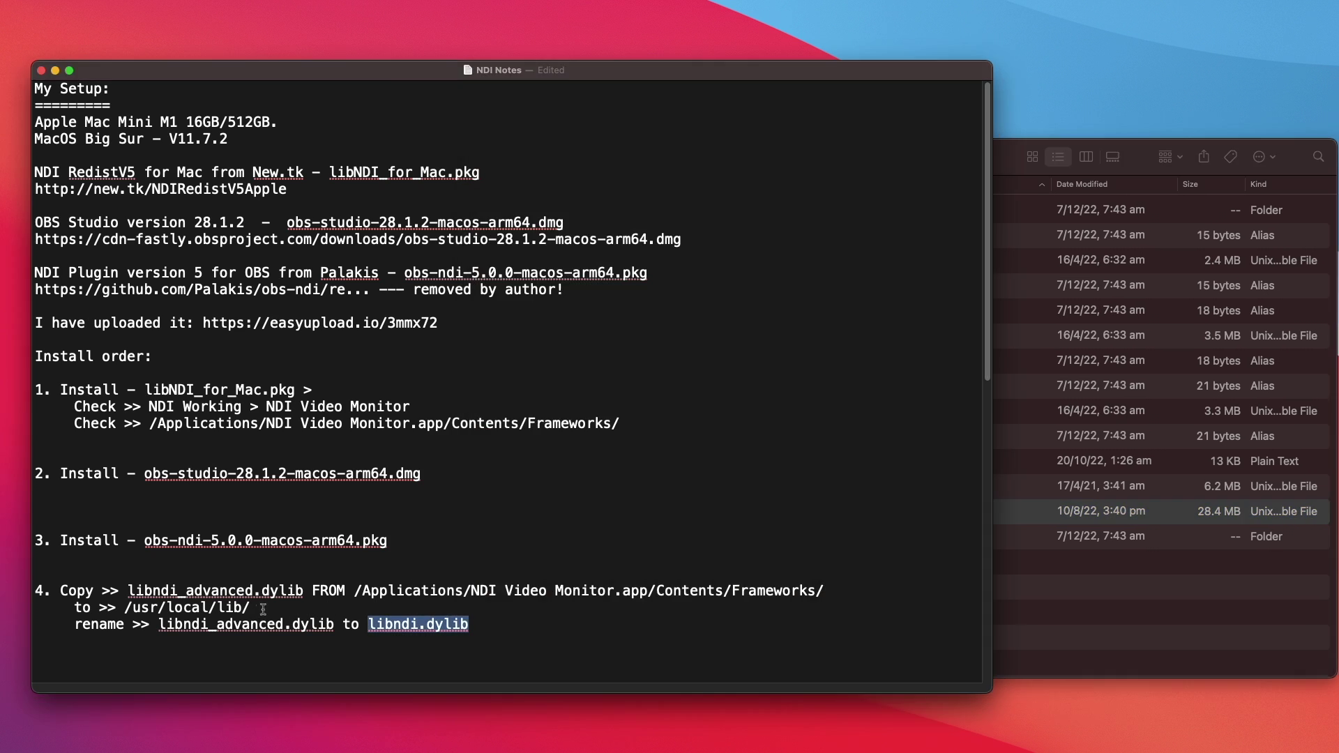
pyautogui.moveTo(252, 608); pyautogui.dragTo(126, 607)
pyautogui.rightClick(194, 621)
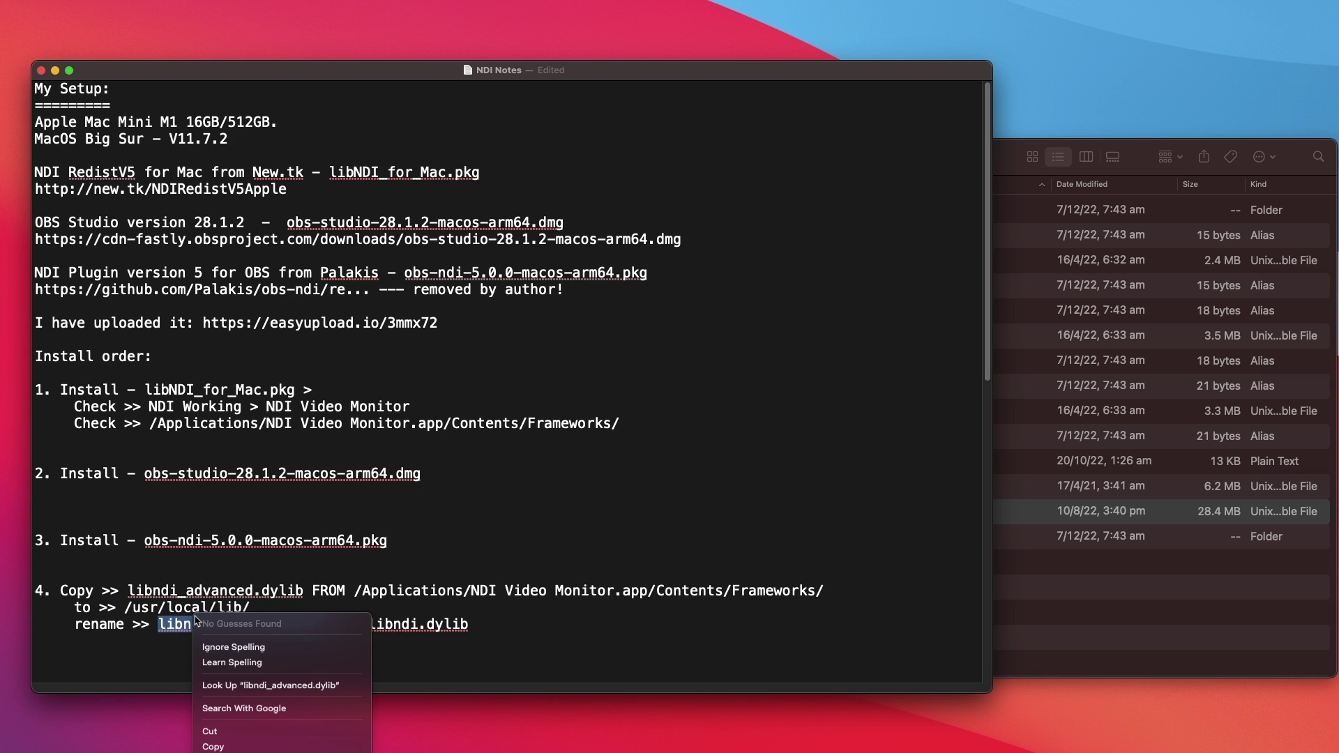
pyautogui.click(243, 747)
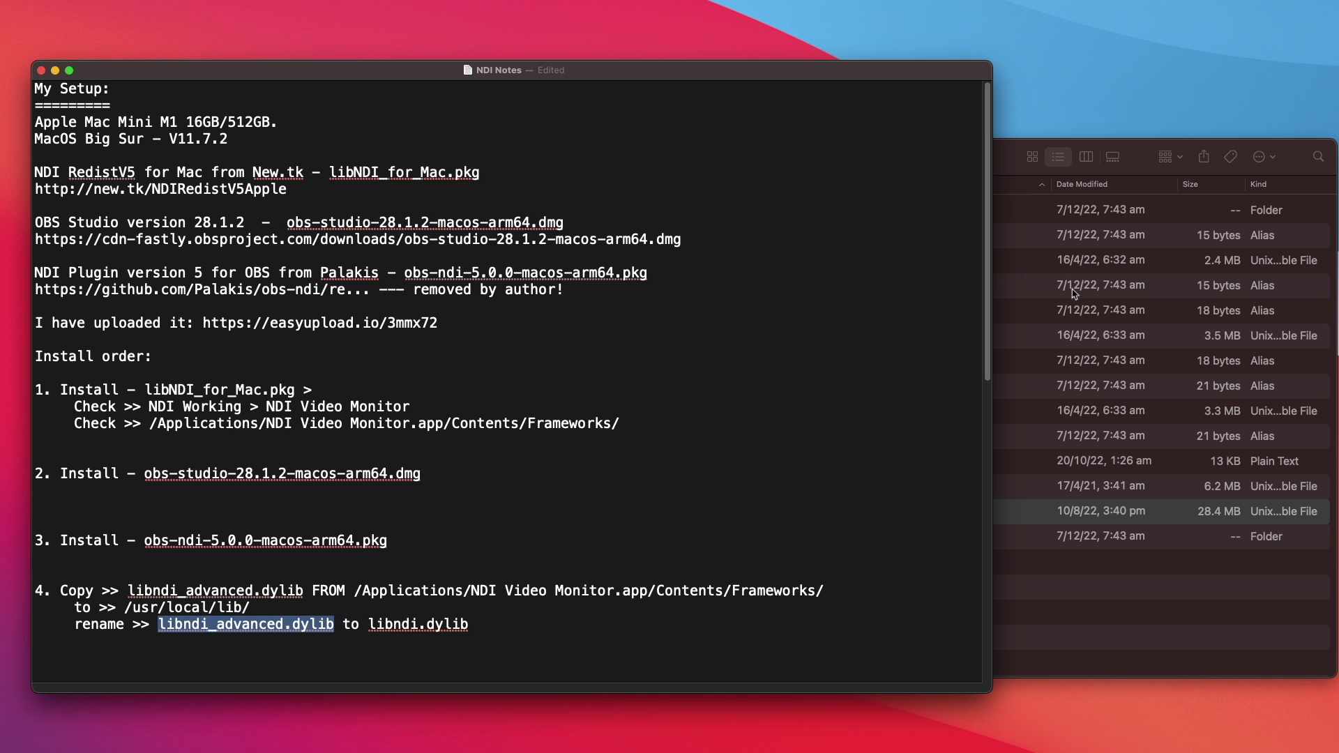
# Step: In Finder, go to the /usr/local/lib/ folder via Go to Folder
pyautogui.click(1008, 187)
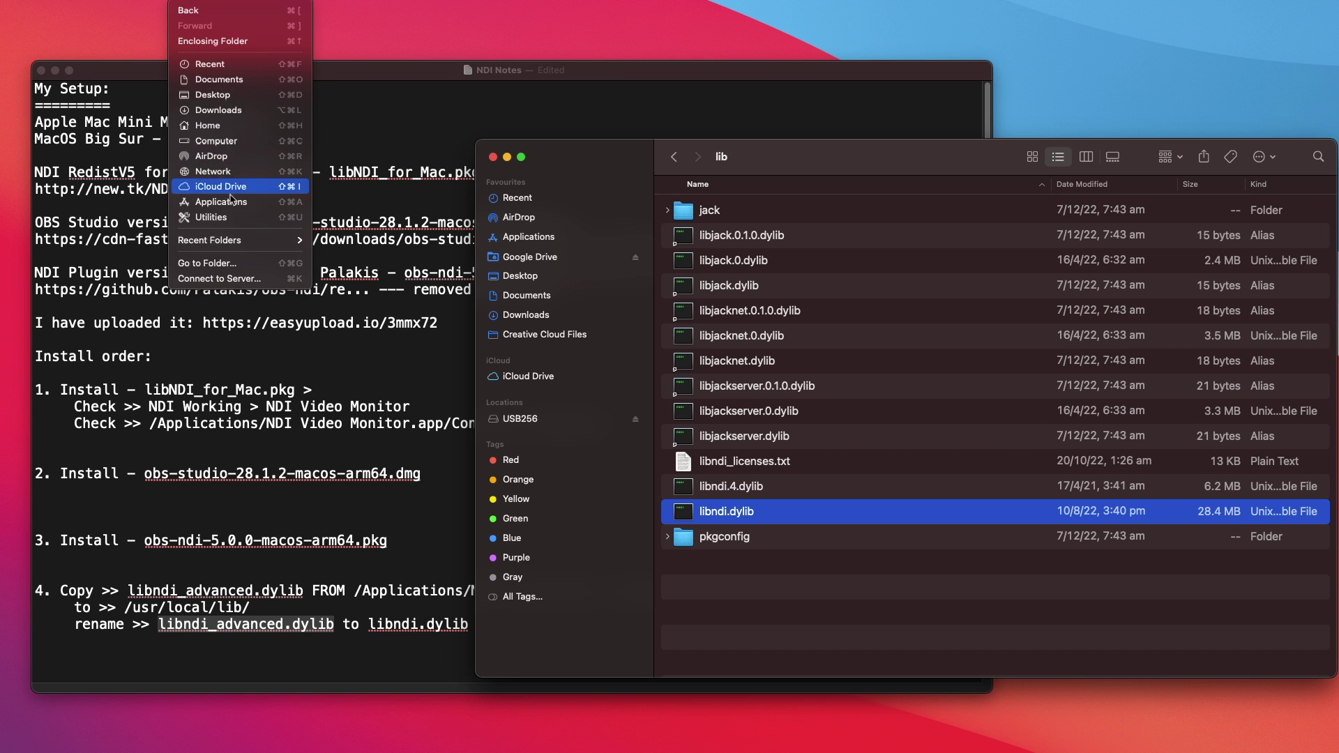
pyautogui.click(209, 261)
pyautogui.press('super+v')
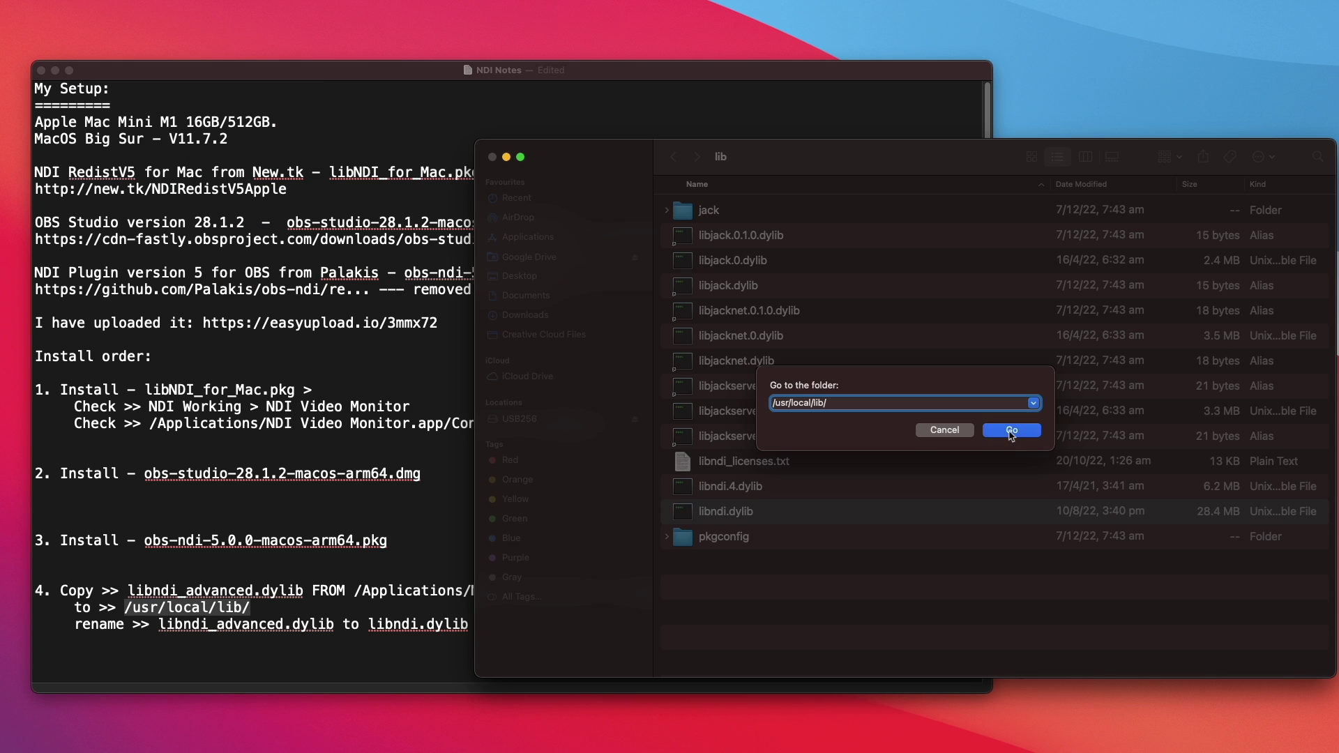
pyautogui.click(1011, 430)
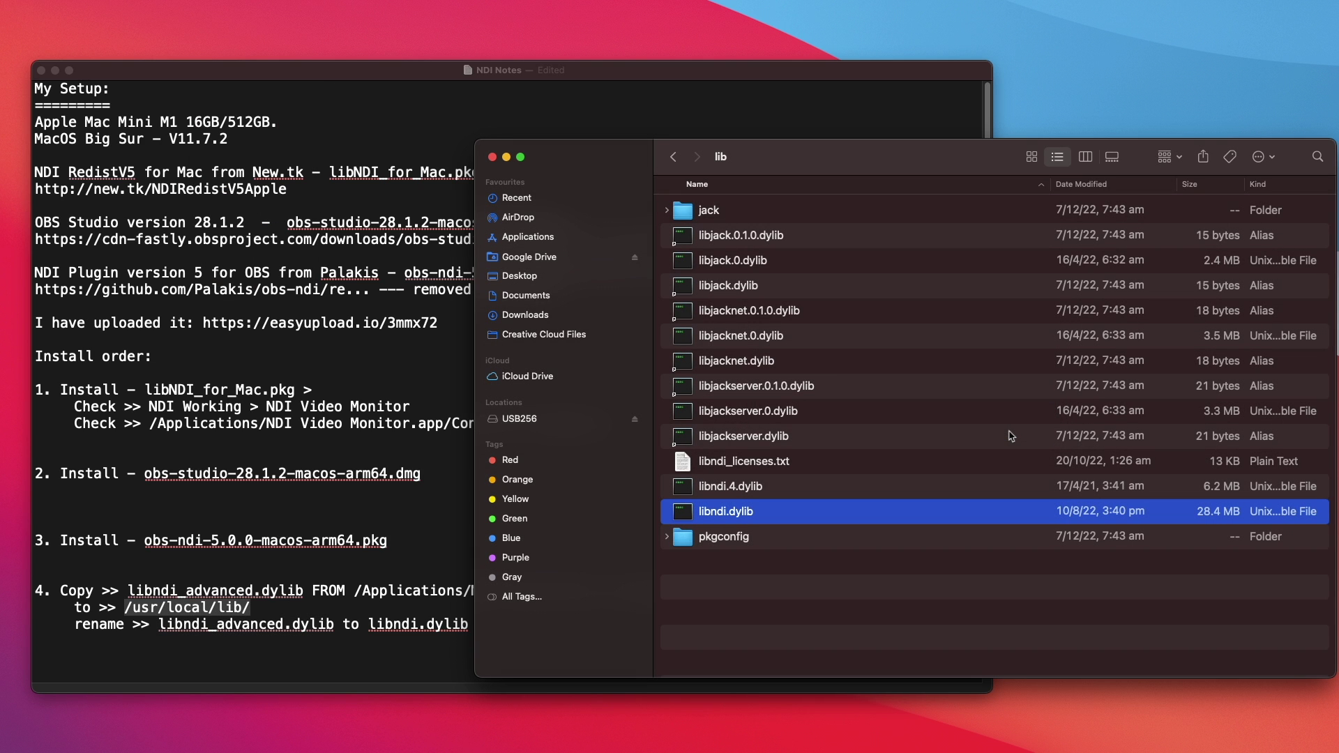
# Step: Append 111 to libndi.dylib's name in Finder, making it libndi.dylib111
pyautogui.rightClick(746, 520)
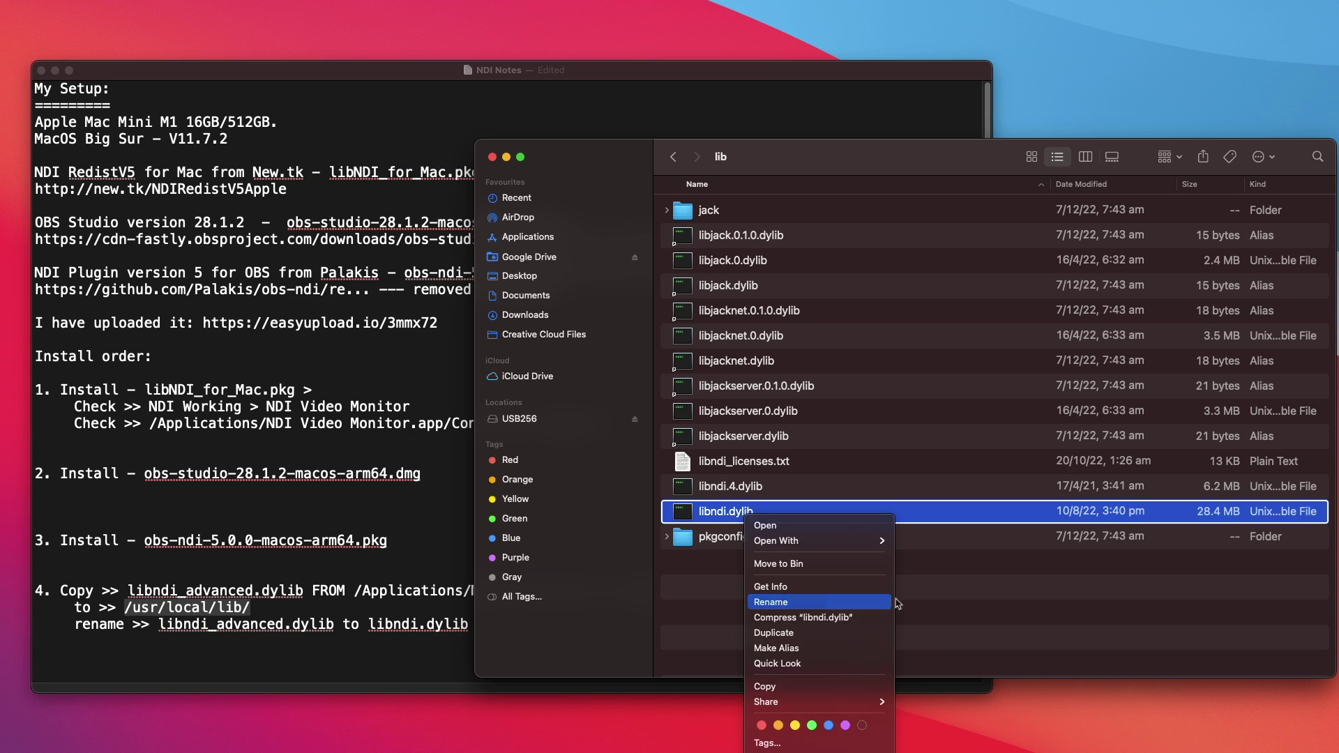
pyautogui.press('Return')
pyautogui.press('Left')
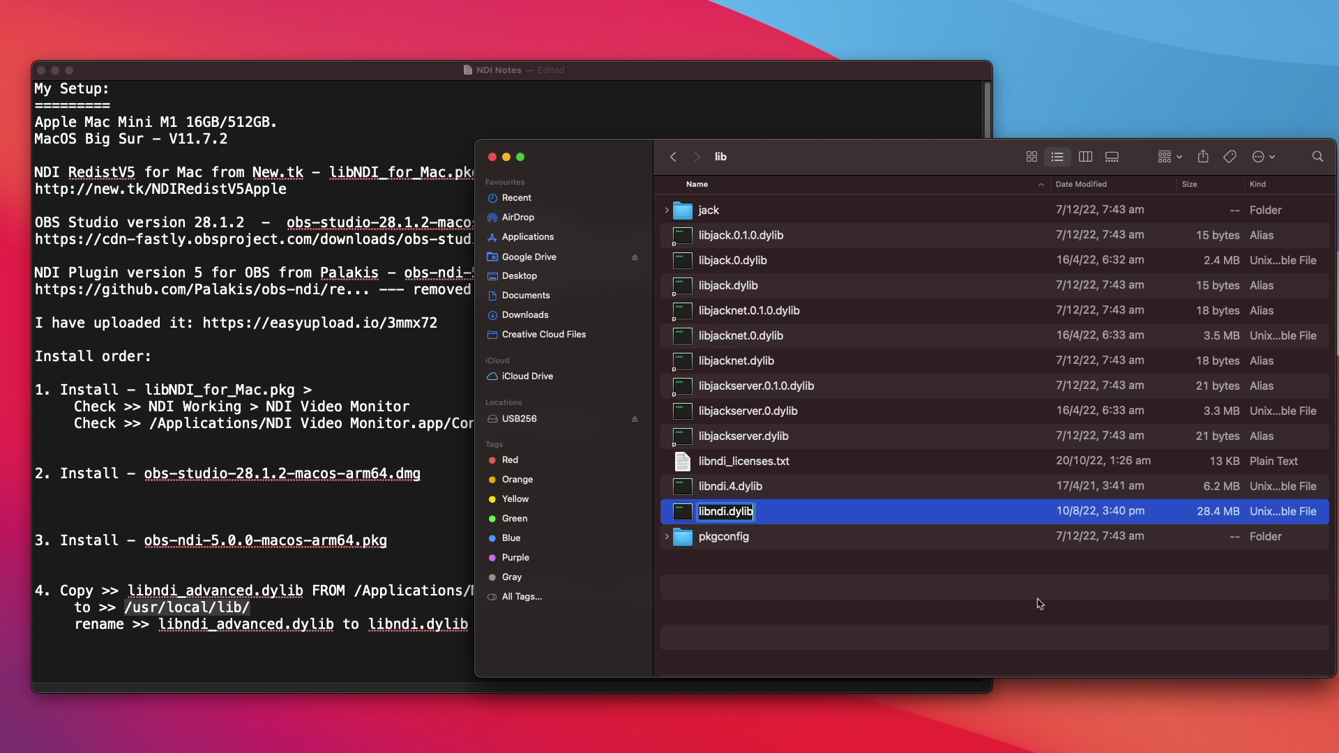
pyautogui.write('111')
pyautogui.press('Return')
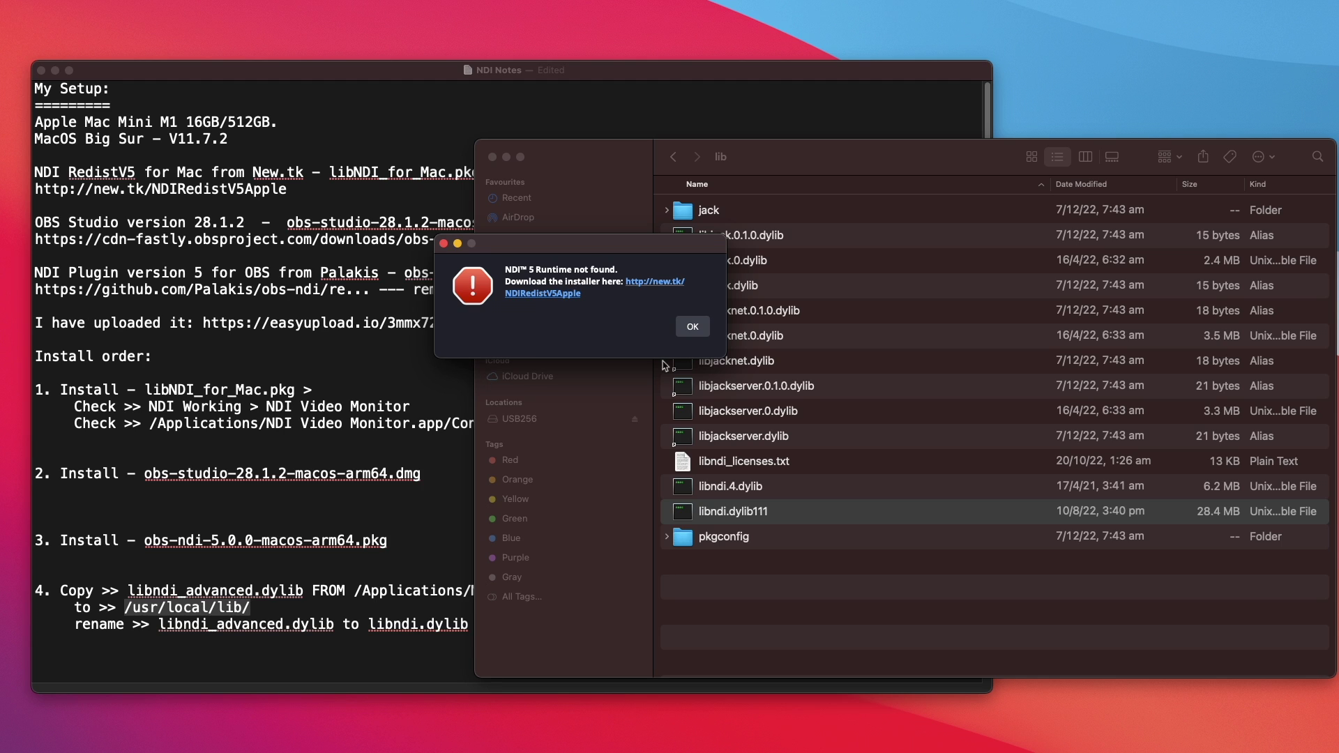
# Step: Dismiss the 'NDI 5 Runtime not found' alert with OK
pyautogui.click(692, 338)
# Step: Acknowledge the runtime alert, open the iPhone11- source properties showing none available, and cancel
pyautogui.click(690, 334)
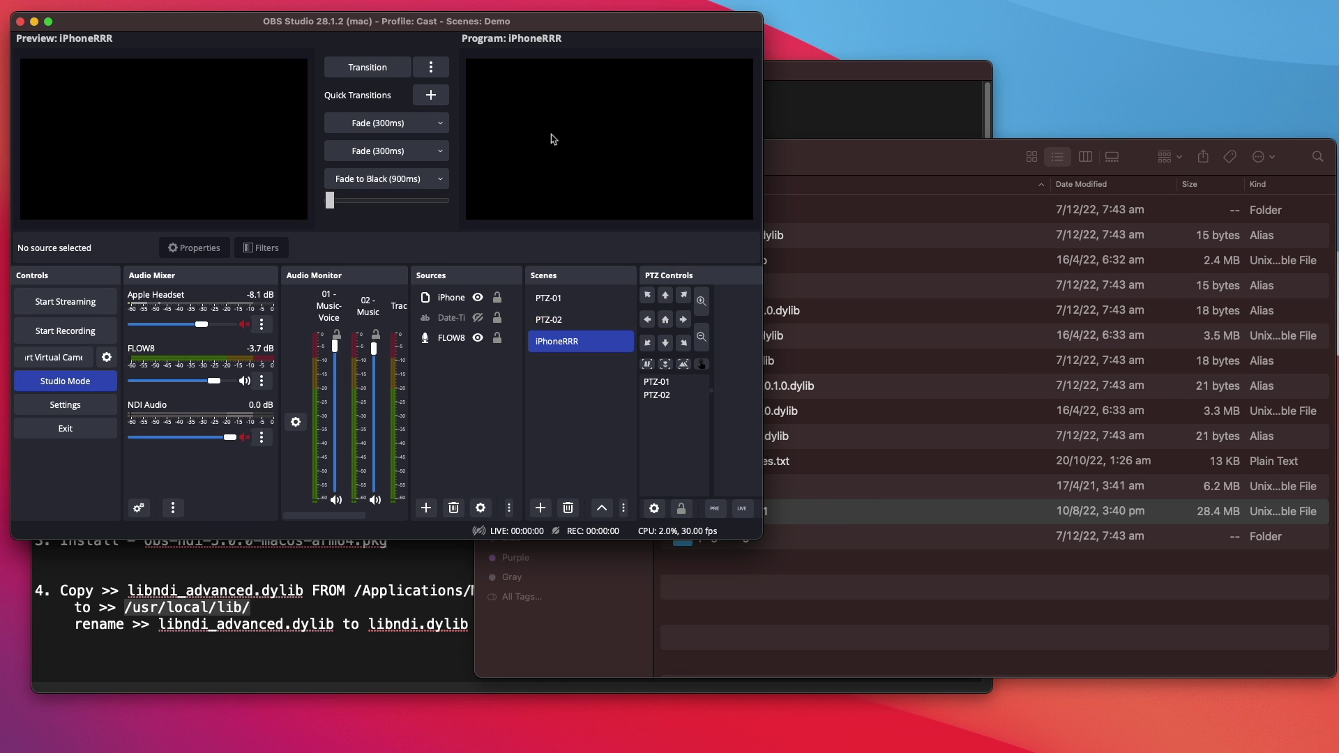
pyautogui.moveTo(467, 28); pyautogui.dragTo(740, 76)
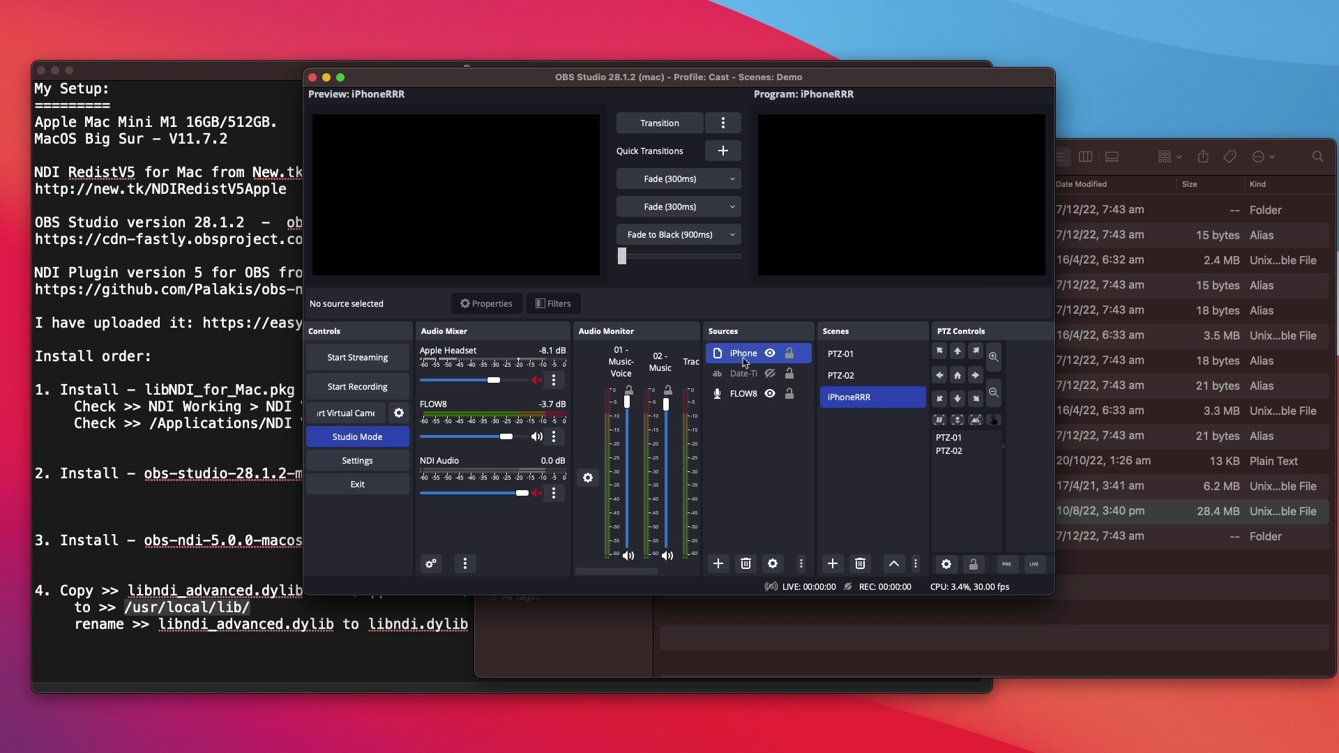
pyautogui.doubleClick(745, 361)
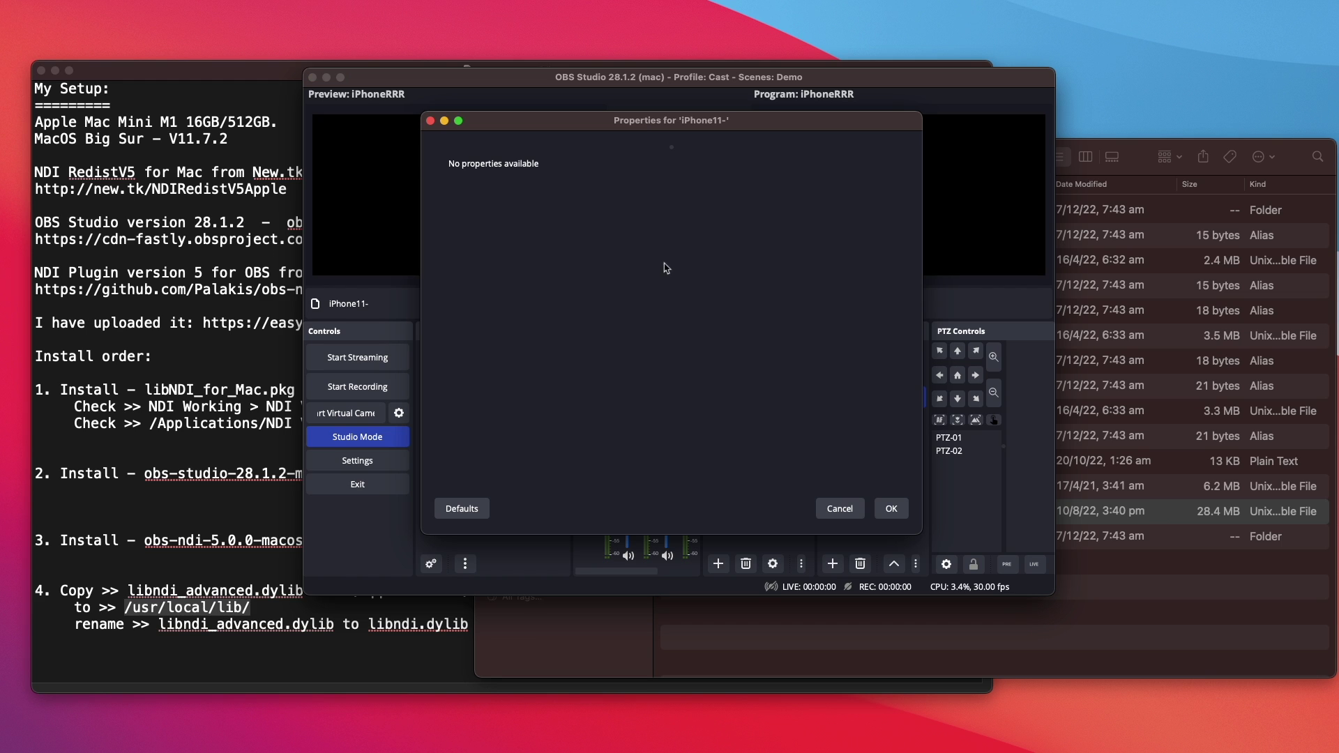
pyautogui.moveTo(597, 124); pyautogui.dragTo(598, 151)
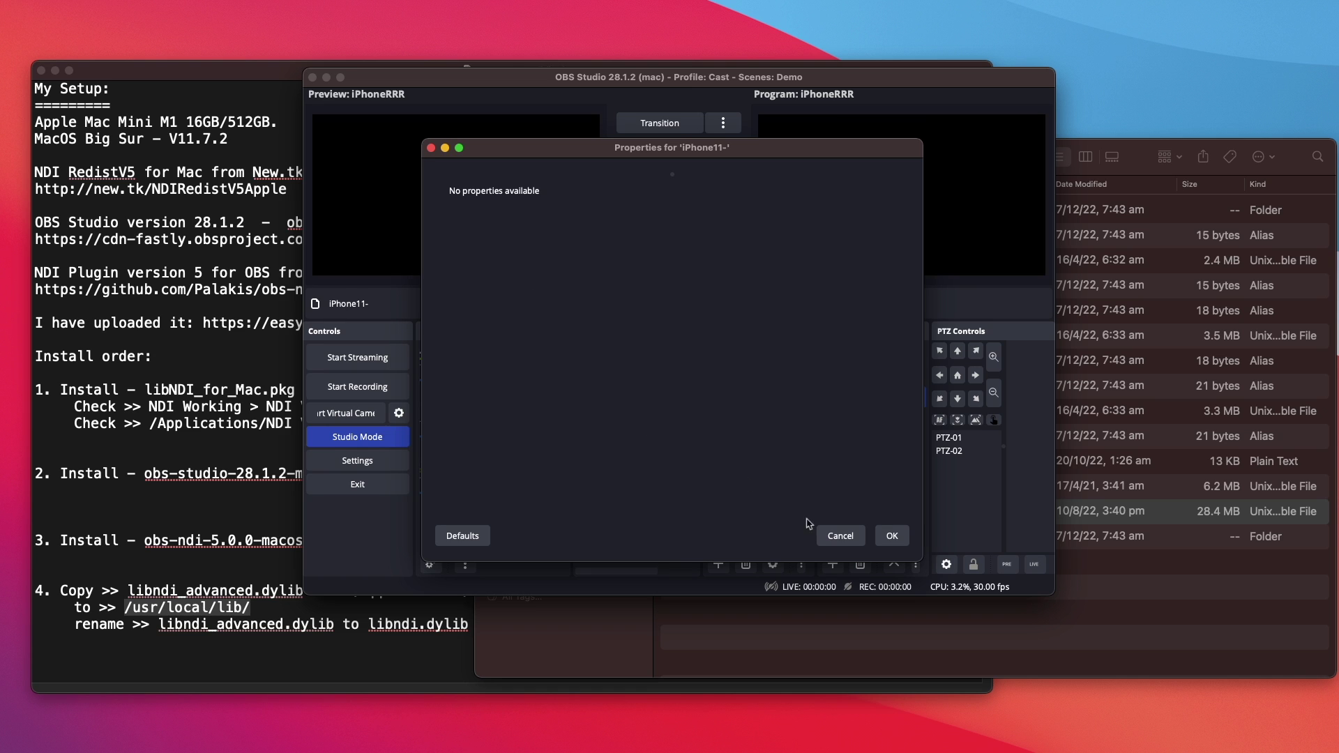
pyautogui.click(833, 538)
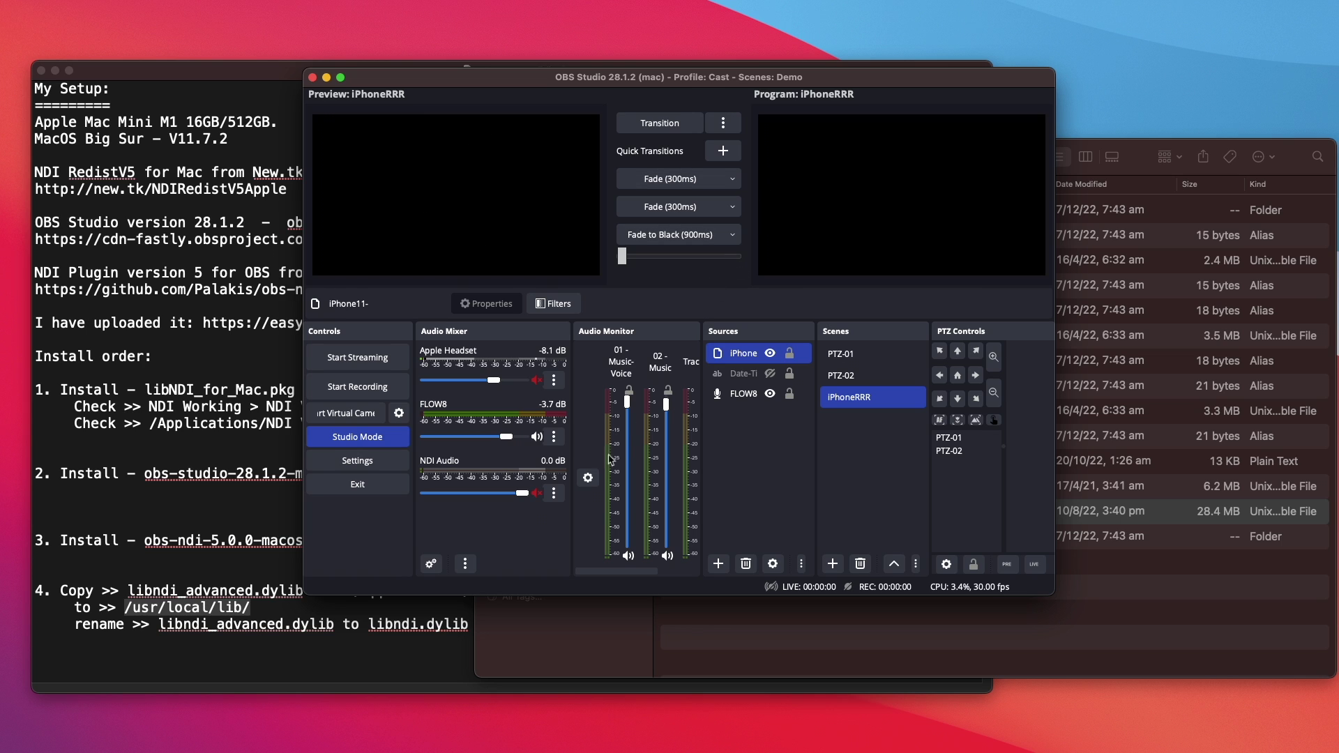
# Step: Quit OBS, rename libndi.dylib111 back to libndi.dylib, and relaunch OBS Studio
pyautogui.click(356, 491)
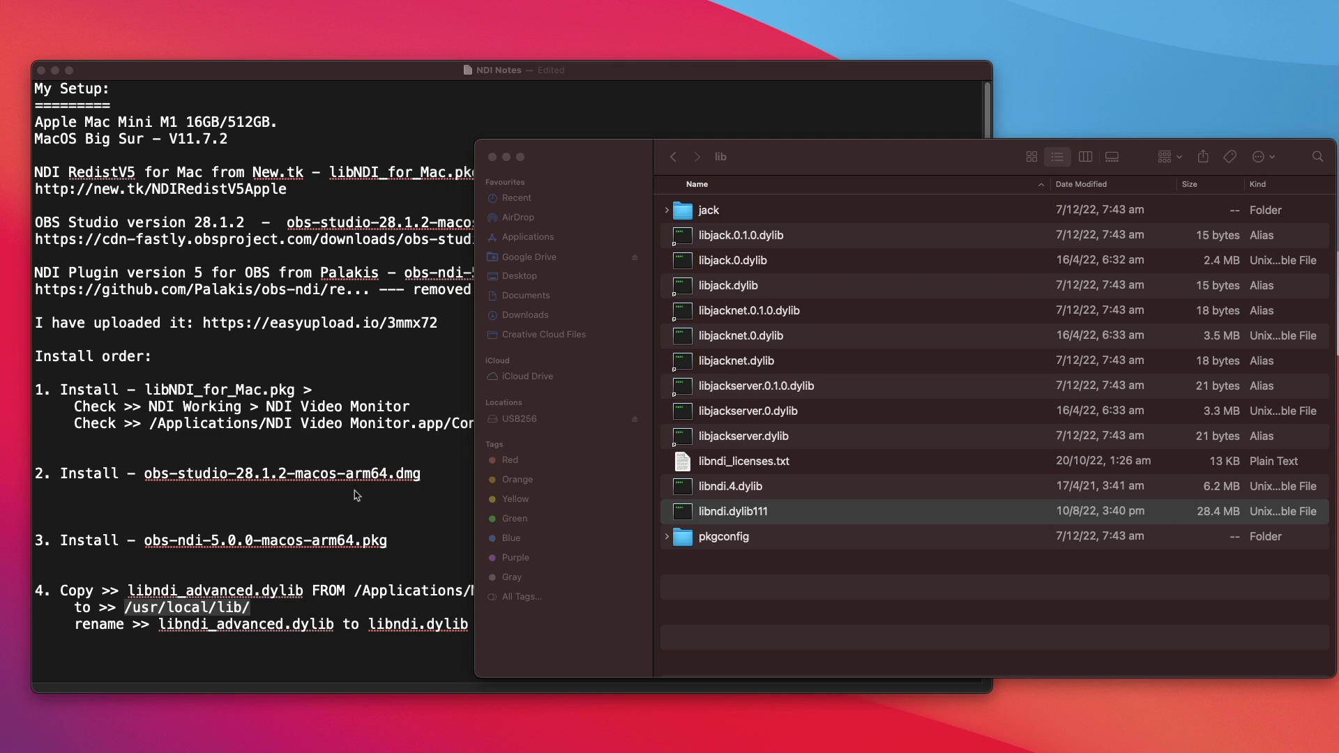
pyautogui.rightClick(726, 519)
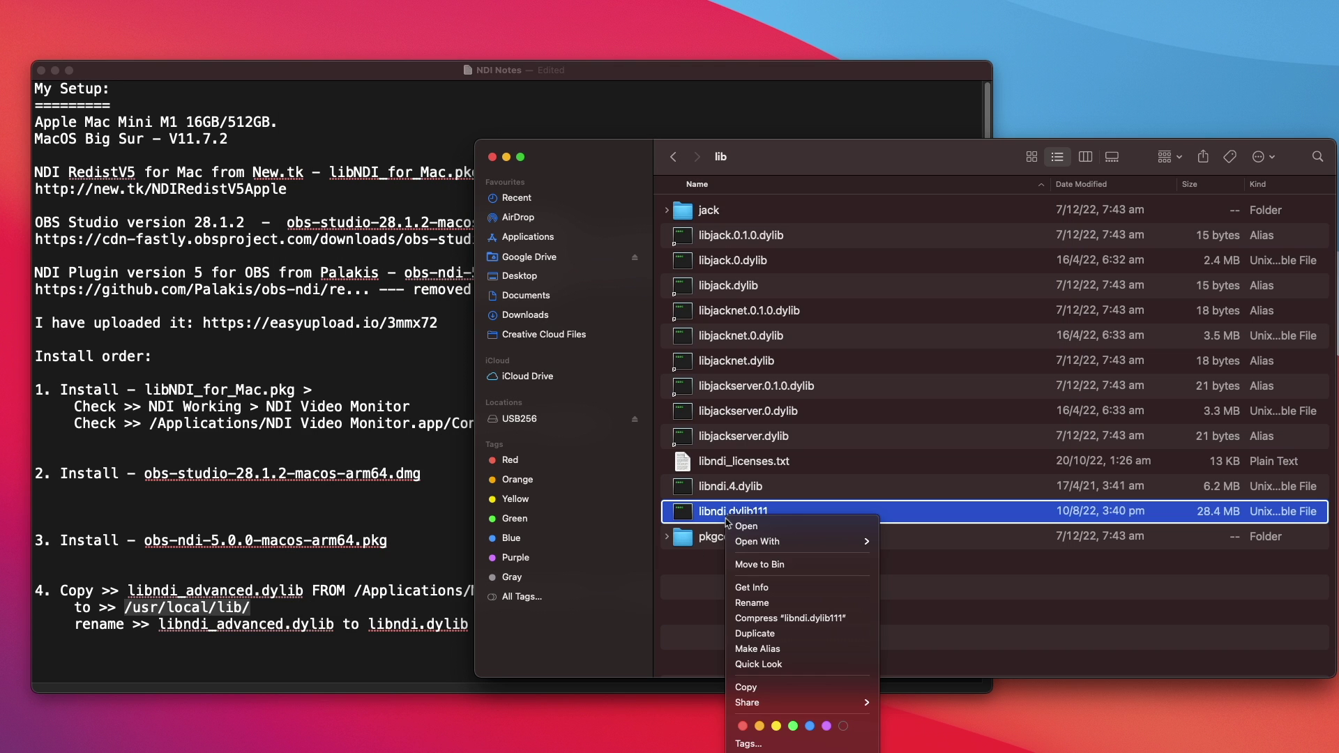
pyautogui.click(772, 604)
pyautogui.click(768, 512)
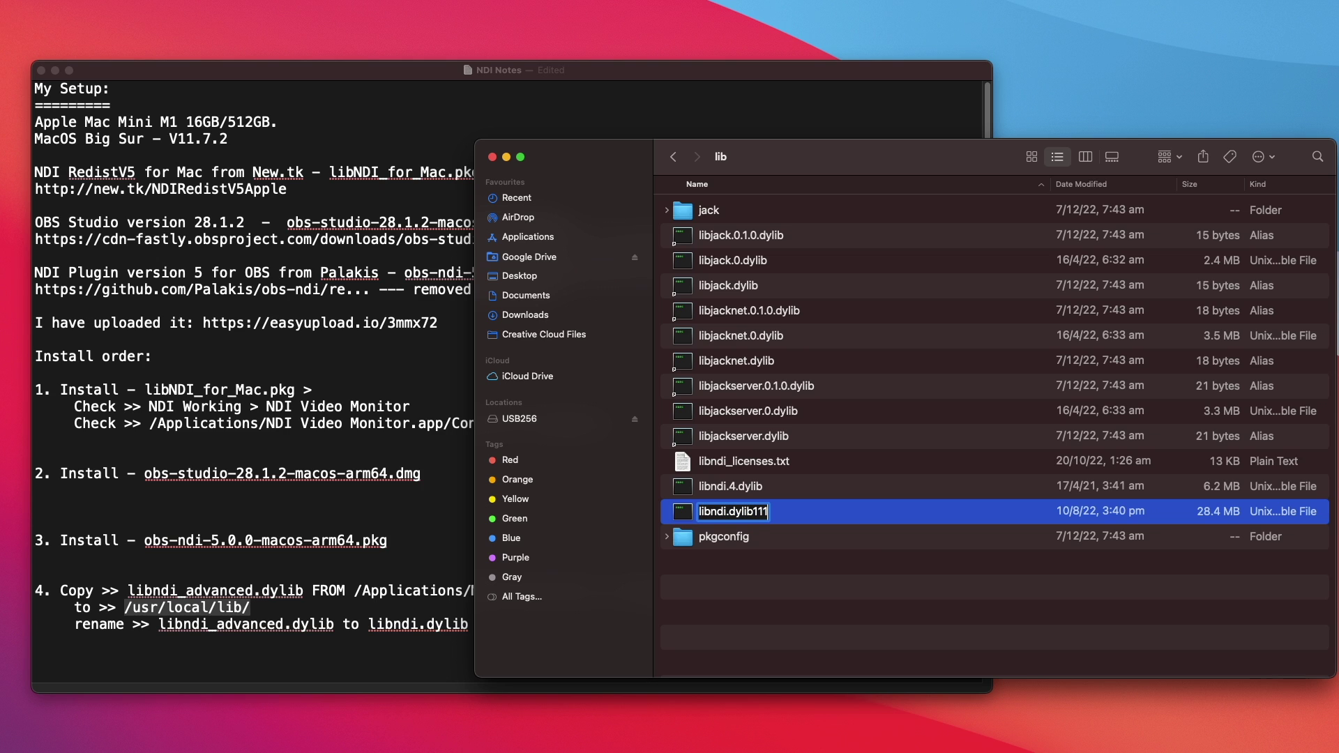
pyautogui.press('BackSpace')
pyautogui.press('BackSpace')
pyautogui.press('BackSpace')
pyautogui.press('Return')
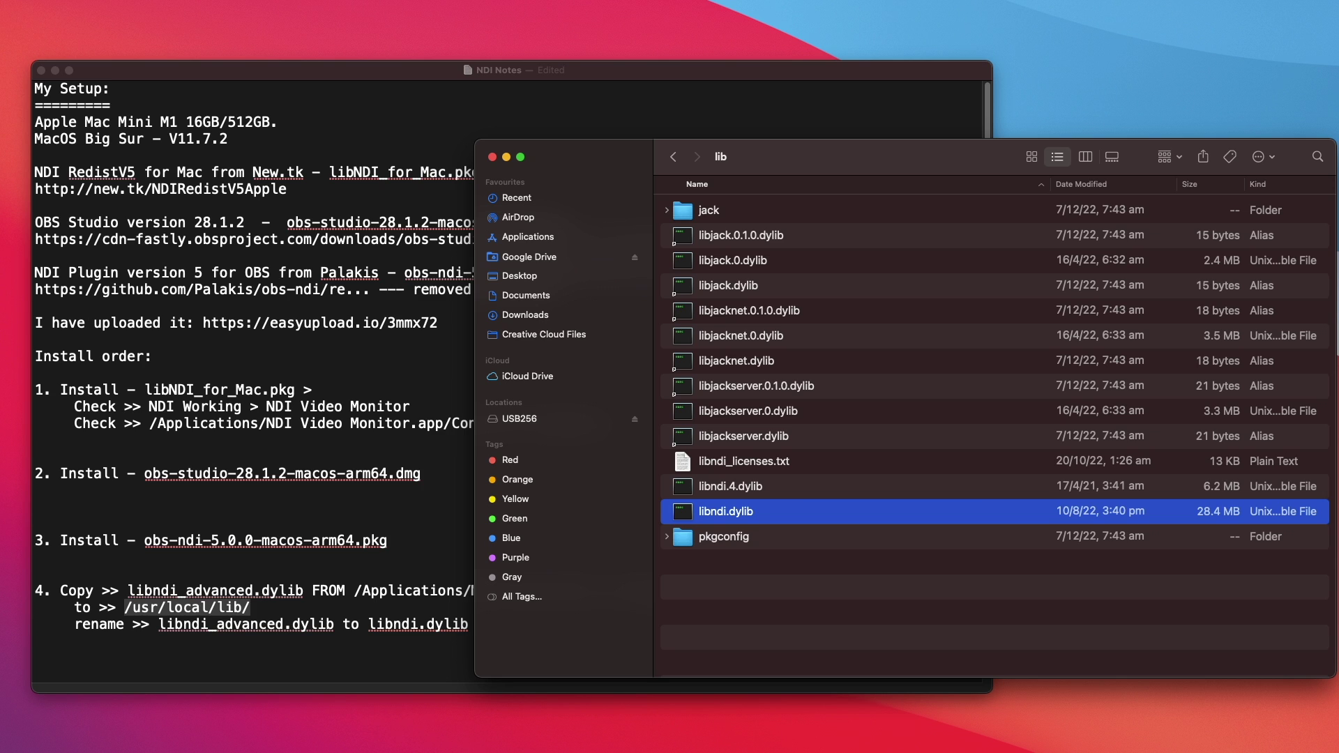
pyautogui.press('super+Tab')
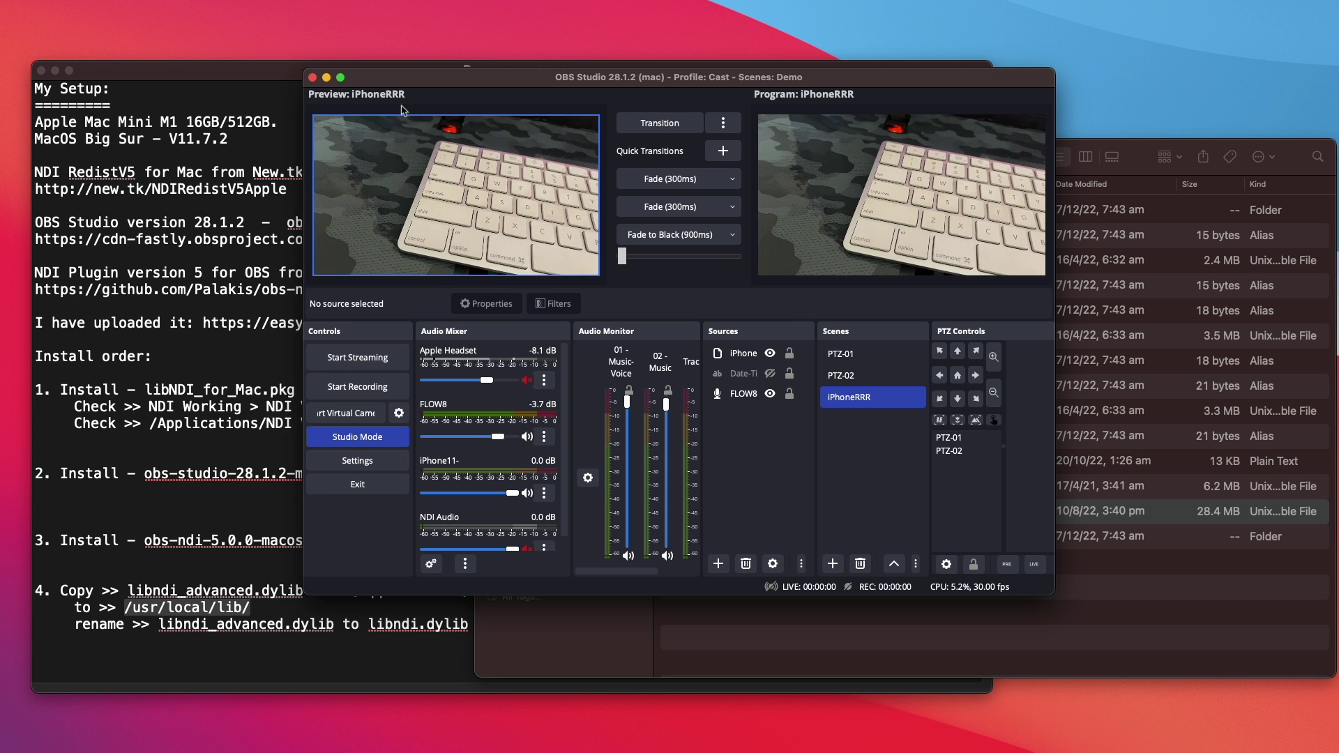
# Step: Confirm the iPhone source's NDI Source Name is RRR2 (NDI HX Camera), then quit OBS Studio
pyautogui.moveTo(408, 83); pyautogui.dragTo(241, 40)
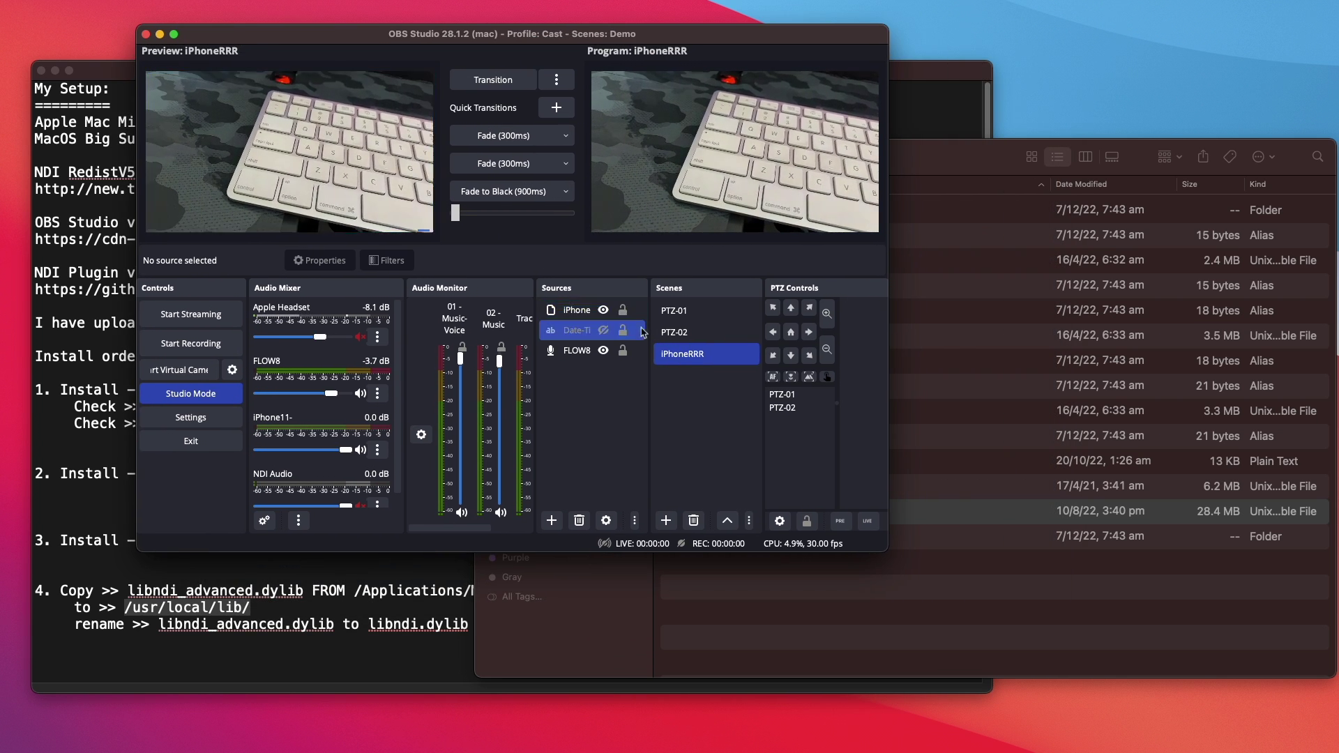
pyautogui.click(603, 315)
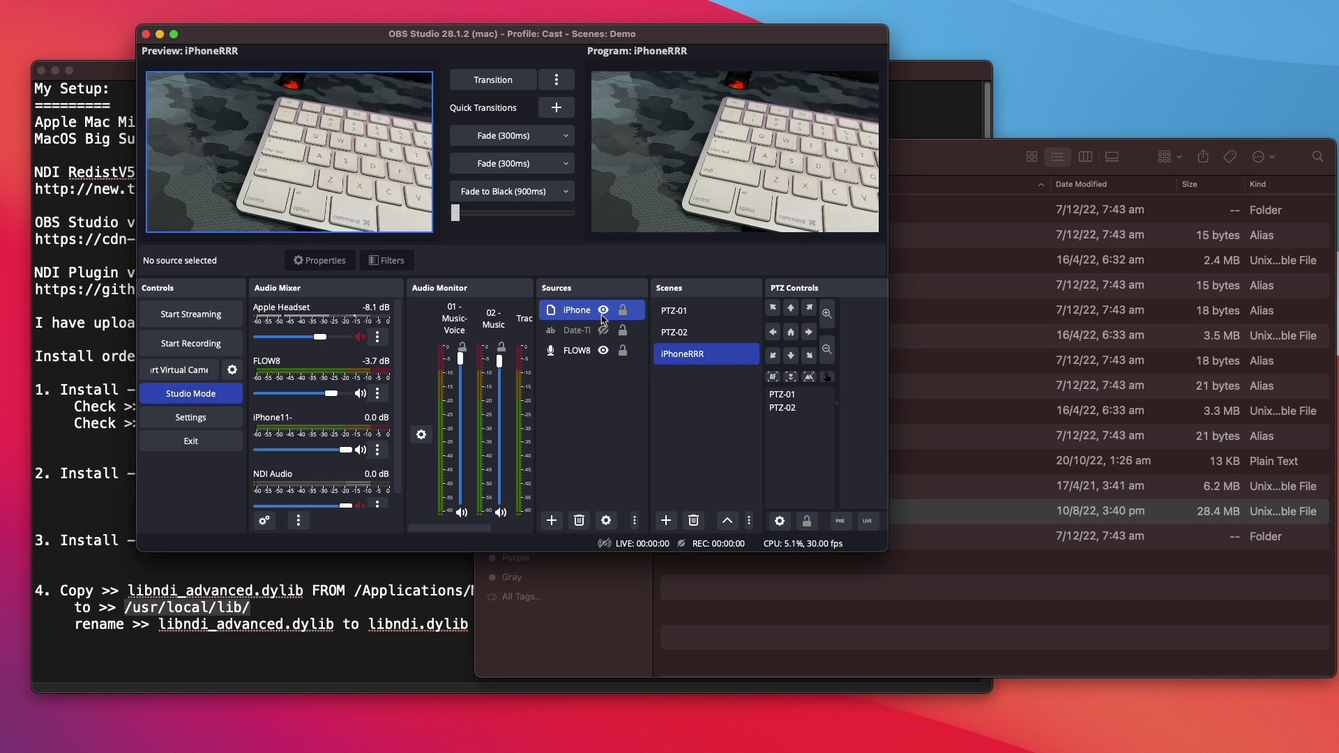
pyautogui.doubleClick(602, 315)
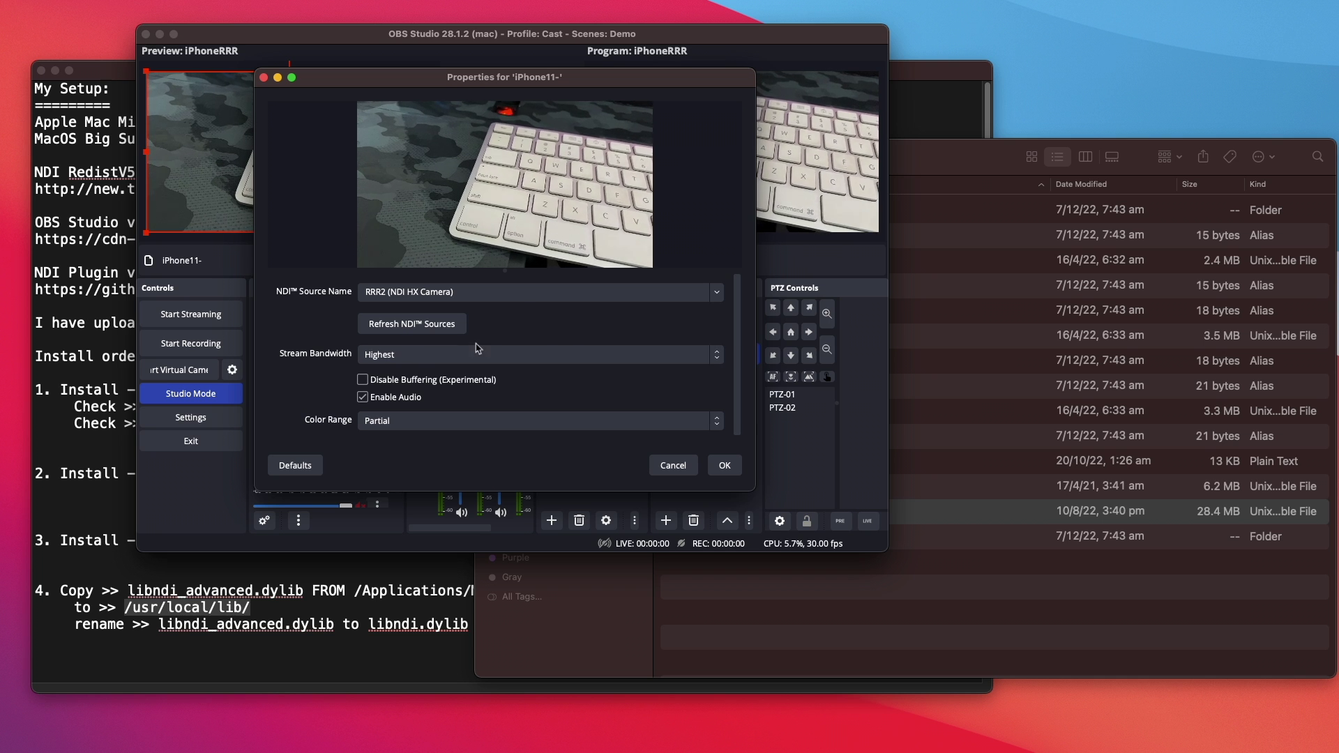
pyautogui.click(725, 465)
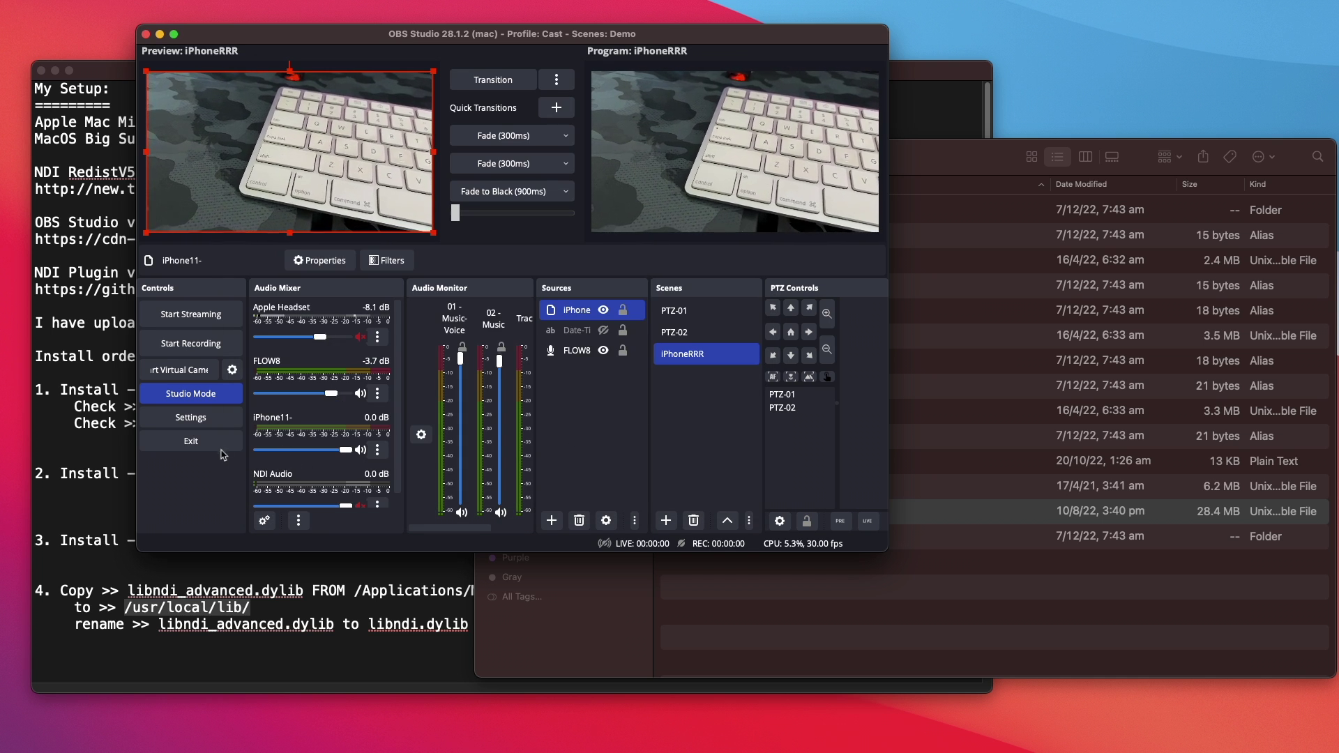
pyautogui.click(213, 448)
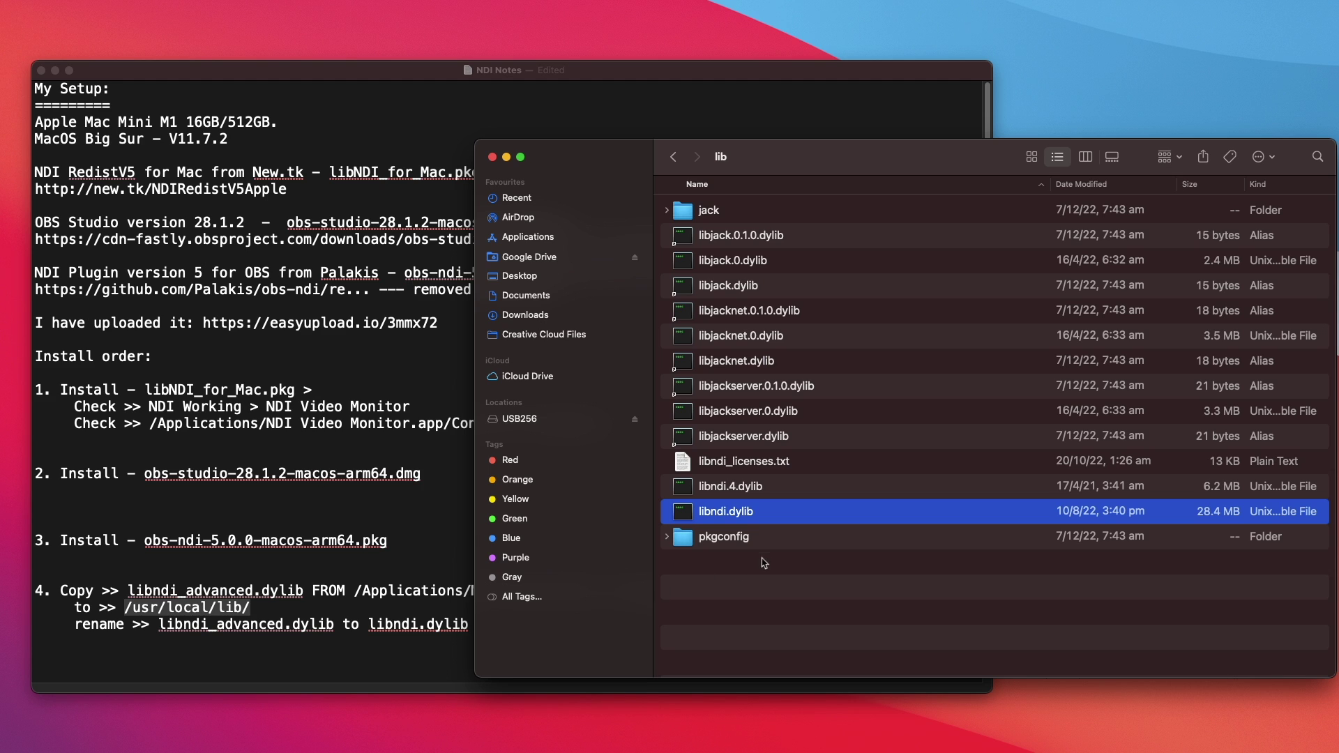
# Step: Select libndi_licenses.txt and the 6.2 MB libndi.4.dylib beside the restored libndi.dylib
pyautogui.click(757, 469)
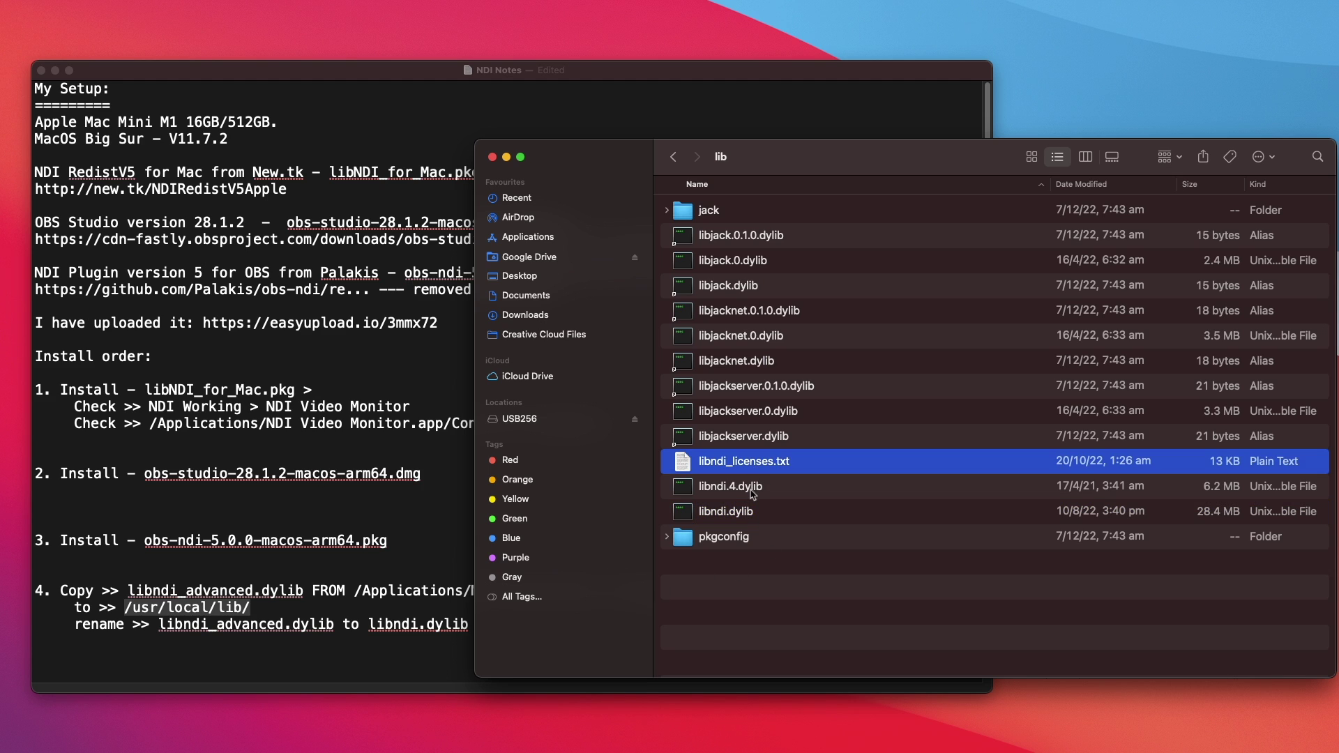
pyautogui.click(752, 491)
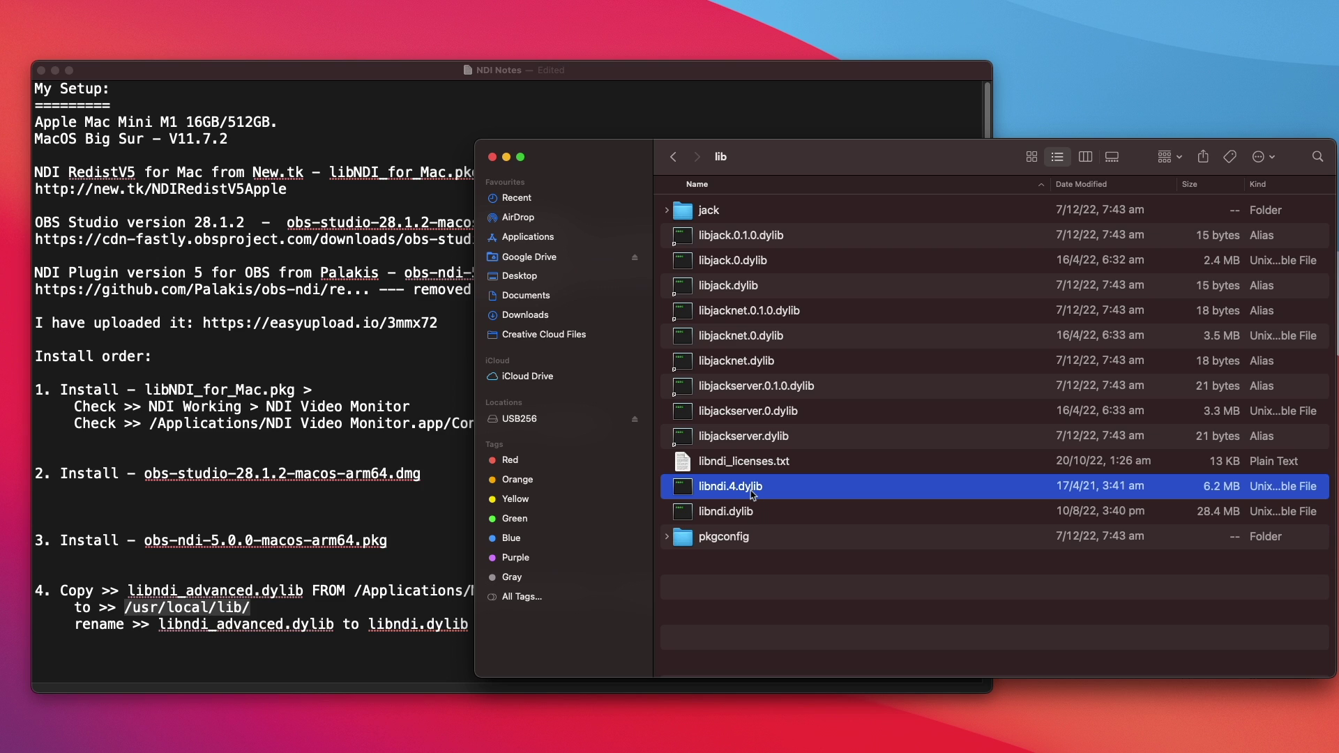